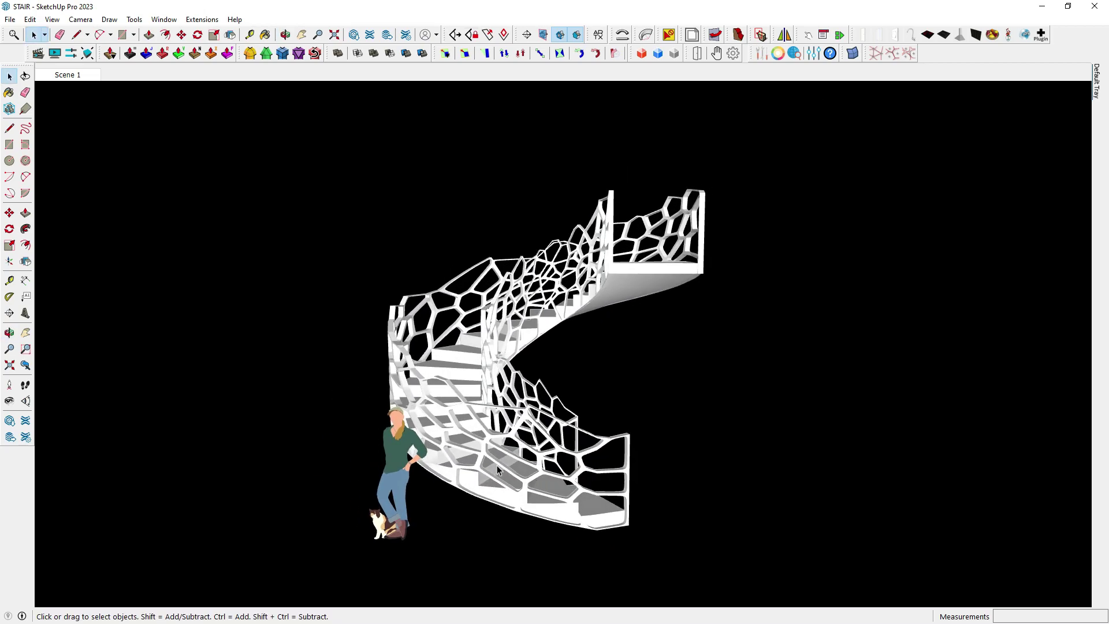
- Orbit and zoom around the finished spiral staircase, ending on a view of the top landing from above
mouse_move(475, 453)
middle_mouse_down()
mouse_move(616, 507)
mouse_move(754, 537)
mouse_move(581, 540)
mouse_move(459, 425)
mouse_move(606, 443)
mouse_move(809, 423)
mouse_move(542, 351)
mouse_move(685, 321)
mouse_move(773, 330)
mouse_move(750, 346)
mouse_move(491, 367)
mouse_move(285, 405)
mouse_move(428, 375)
mouse_move(363, 398)
mouse_move(671, 470)
mouse_move(231, 458)
mouse_move(641, 454)
mouse_move(545, 445)
middle_mouse_up()
scroll(459, 426, "up", 3)
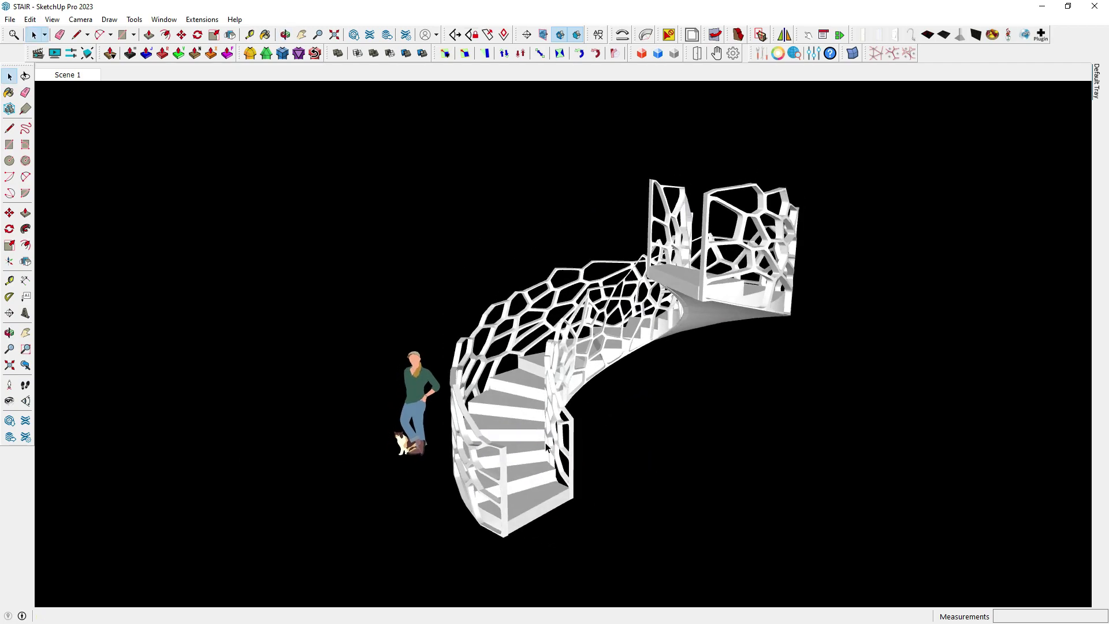
middle_click_drag(575, 413, 631, 463)
middle_click_drag(569, 430, 574, 432)
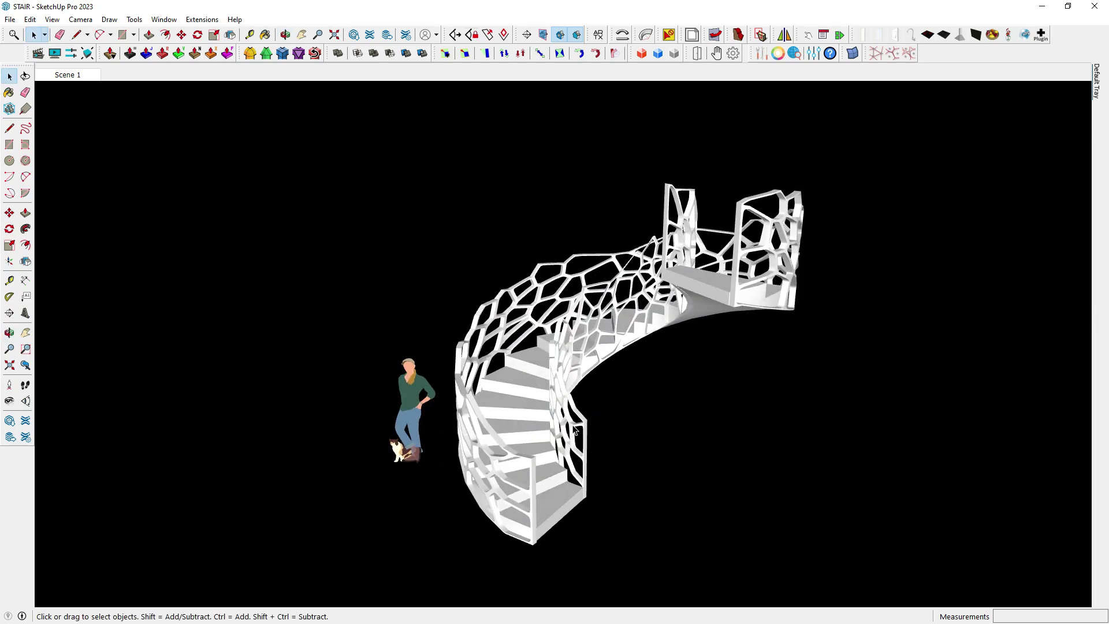
scroll(575, 430, "up", 2)
scroll(574, 430, "up", 1)
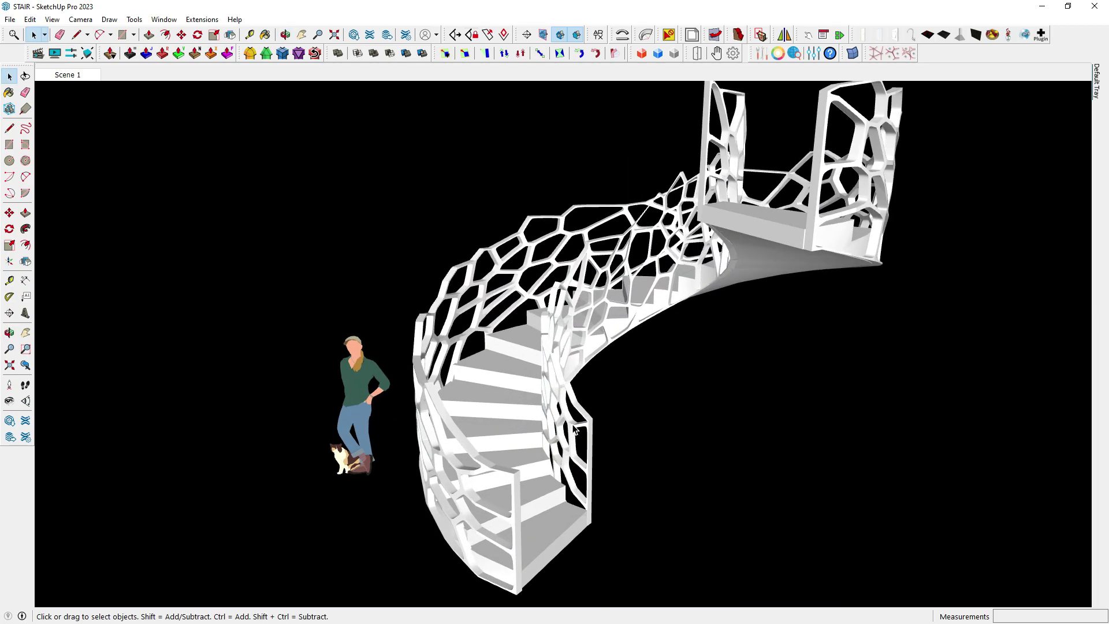
scroll(575, 430, "down", 3)
scroll(575, 430, "down", 1)
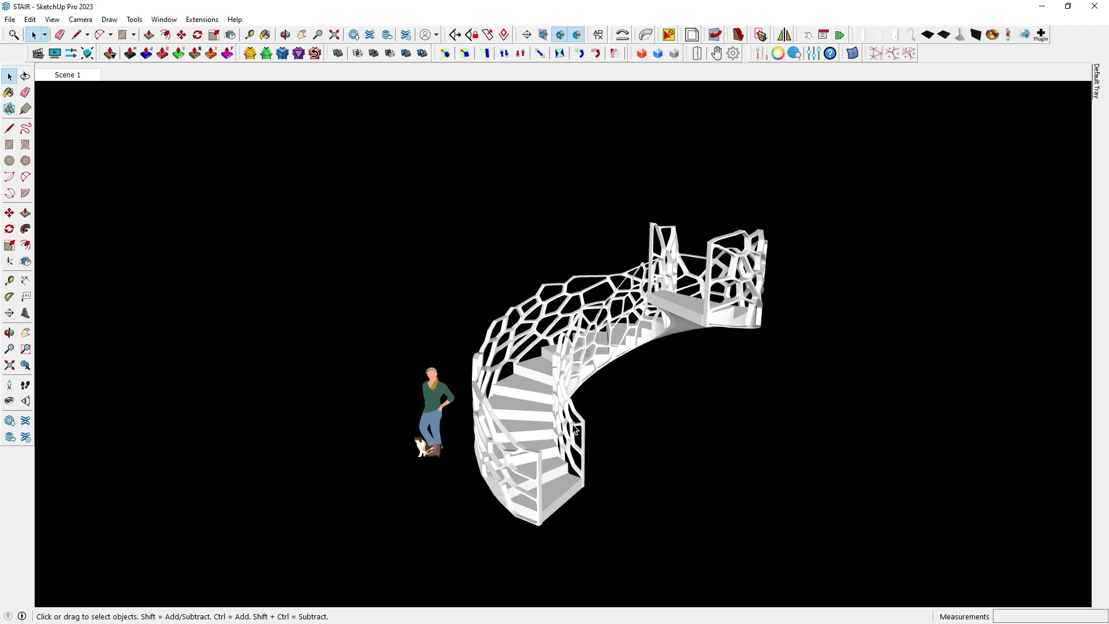
middle_click_drag(599, 435, 613, 409)
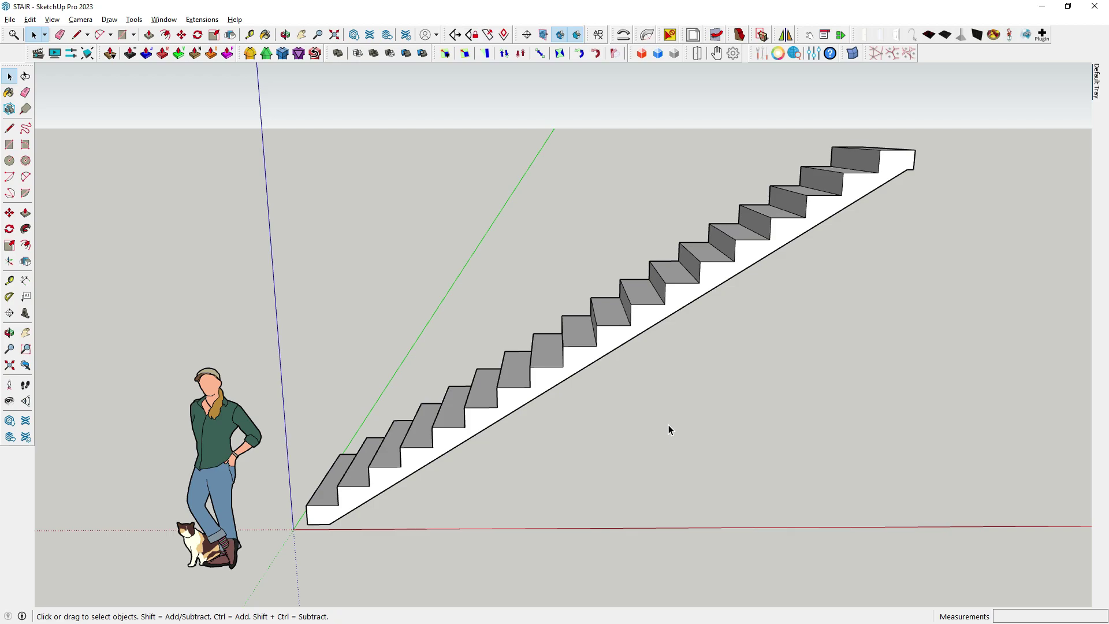
mouse_move(668, 424)
middle_mouse_down()
mouse_move(747, 435)
mouse_move(230, 512)
middle_mouse_up()
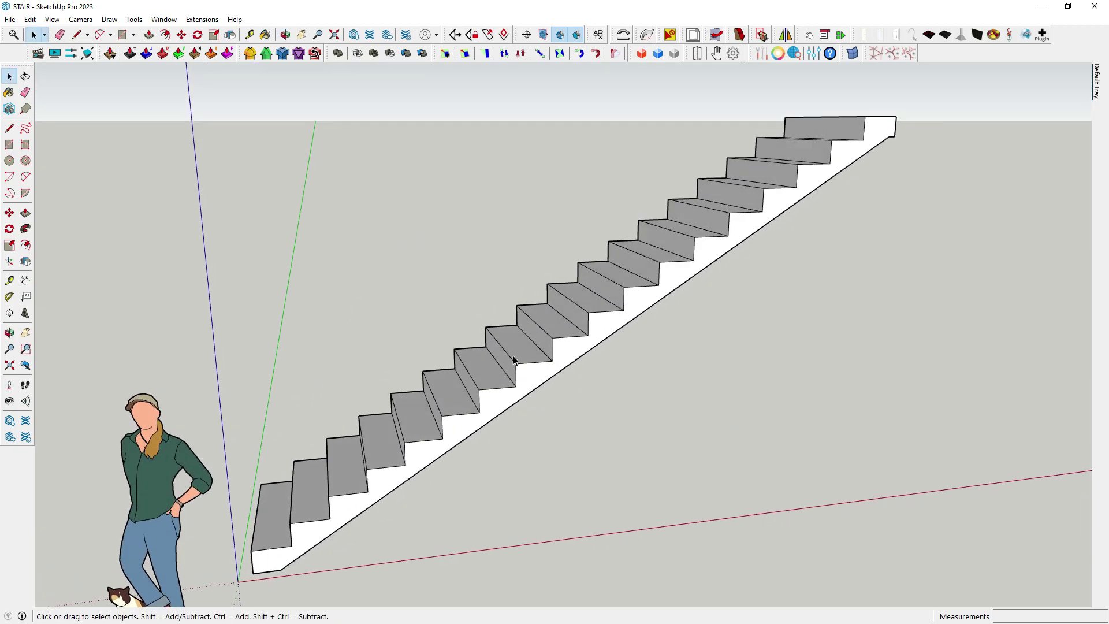
scroll(510, 363, "down", 2)
scroll(555, 316, "down", 2)
mouse_move(675, 375)
middle_mouse_down()
mouse_move(389, 458)
mouse_move(711, 409)
mouse_move(462, 397)
middle_mouse_up()
scroll(710, 409, "up", 3)
scroll(664, 404, "up", 2)
scroll(462, 398, "down", 1)
scroll(577, 375, "down", 1)
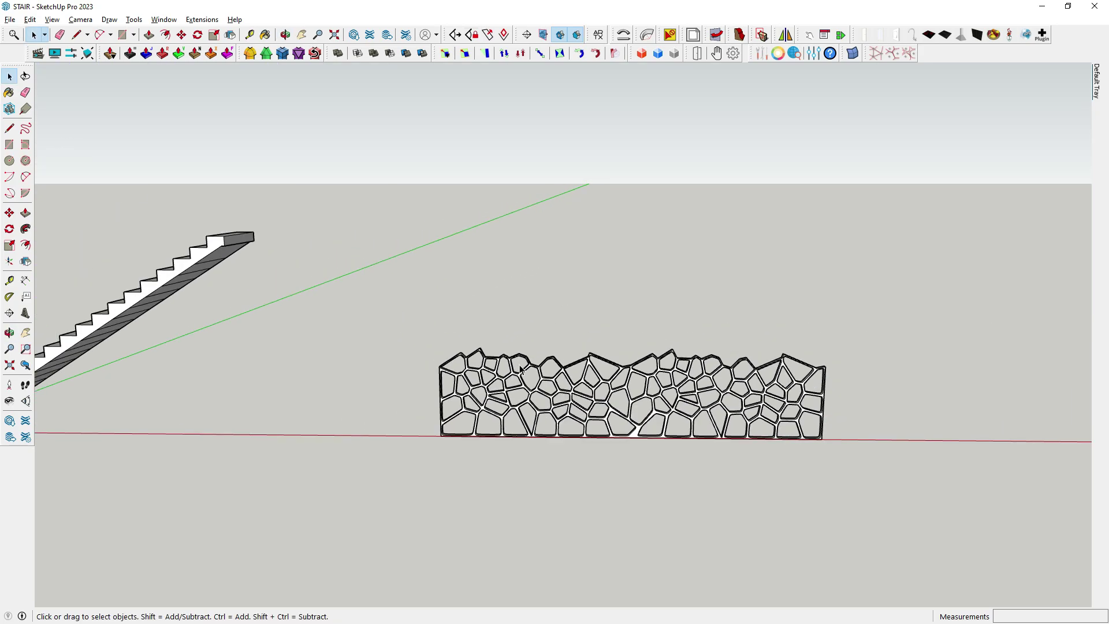
mouse_move(275, 335)
middle_mouse_down()
mouse_move(293, 267)
mouse_move(676, 378)
middle_mouse_up()
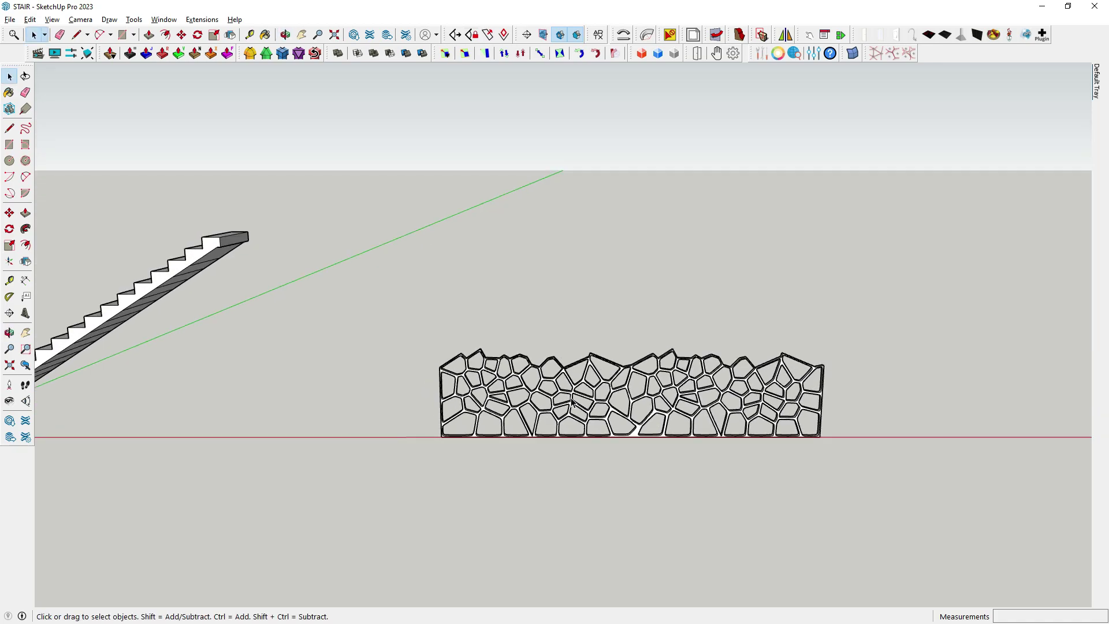
scroll(676, 378, "up", 2)
scroll(675, 378, "up", 1)
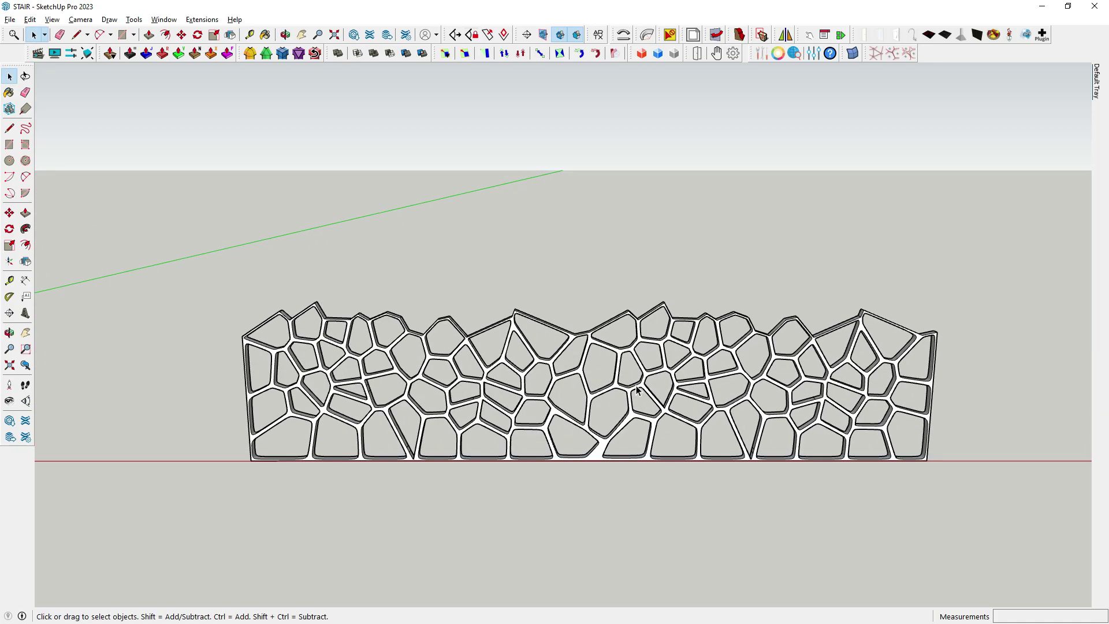
middle_click_drag(688, 383, 667, 444)
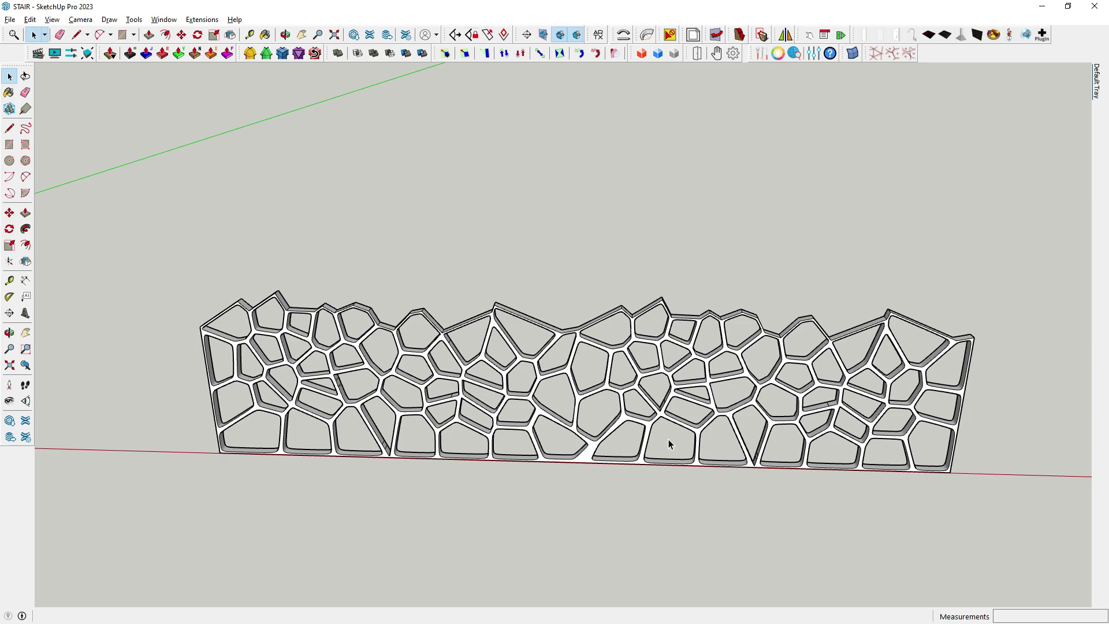
middle_click_drag(435, 519, 223, 312)
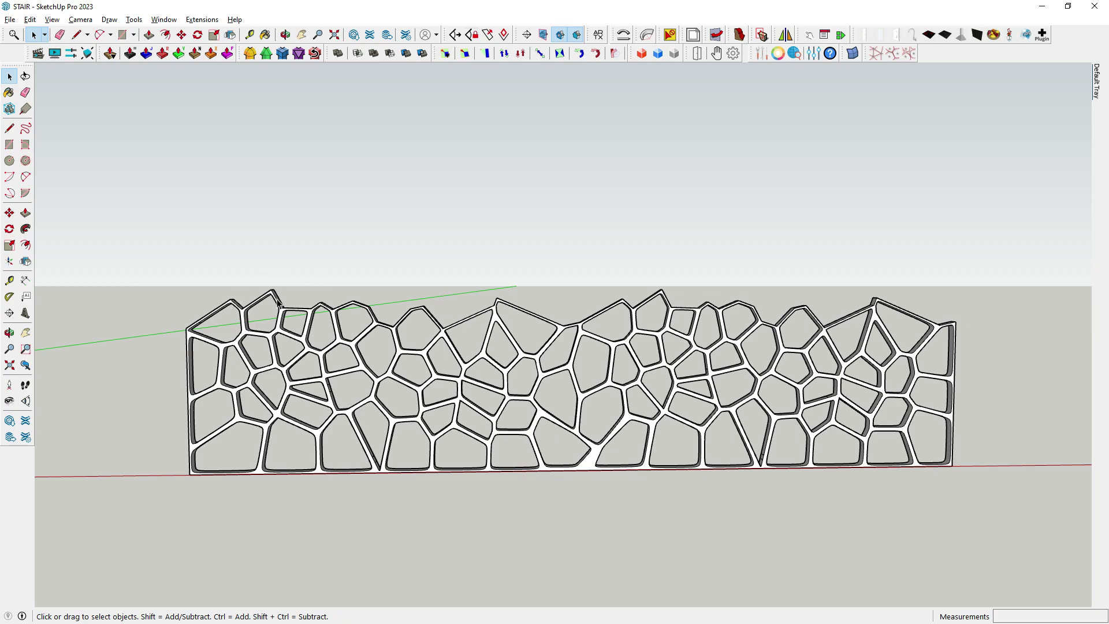
middle_click_drag(902, 298, 731, 388)
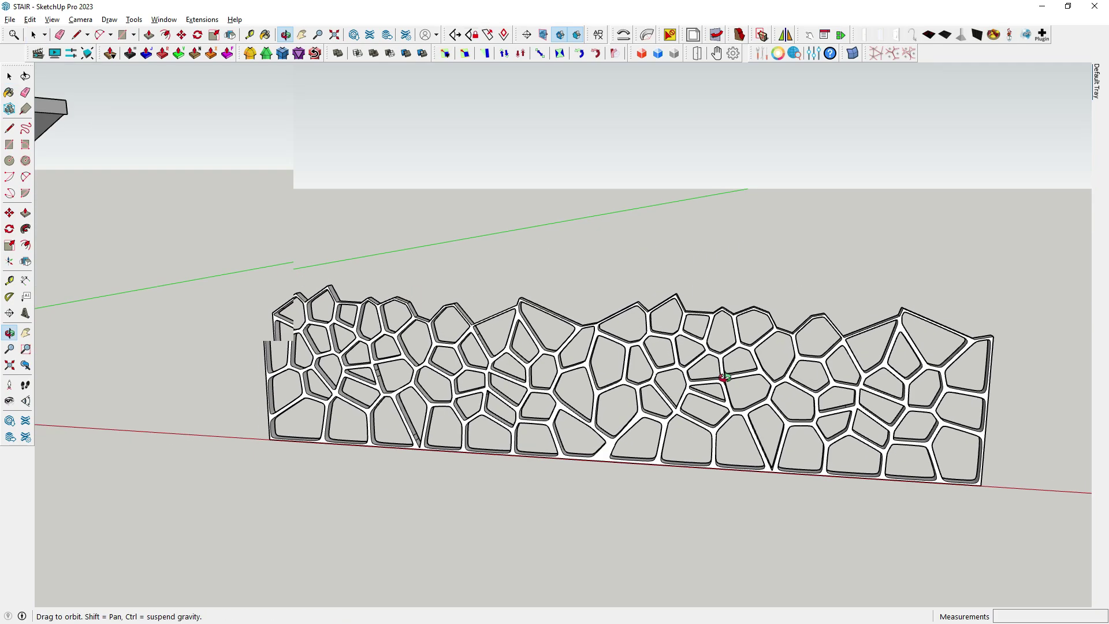
scroll(731, 388, "down", 2)
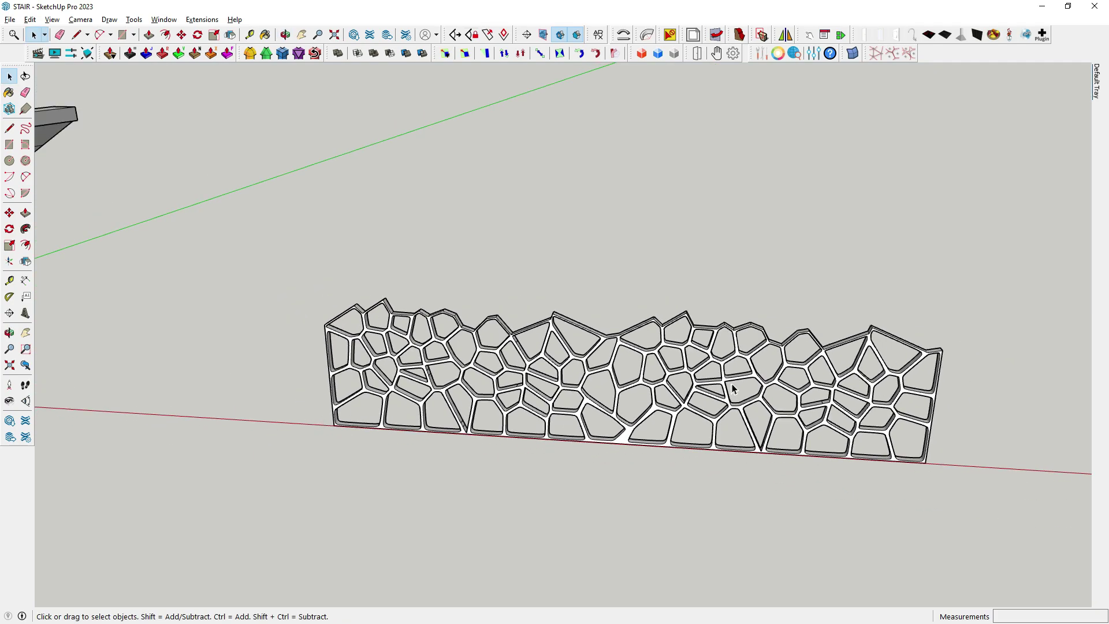
middle_click_drag(732, 388, 467, 402)
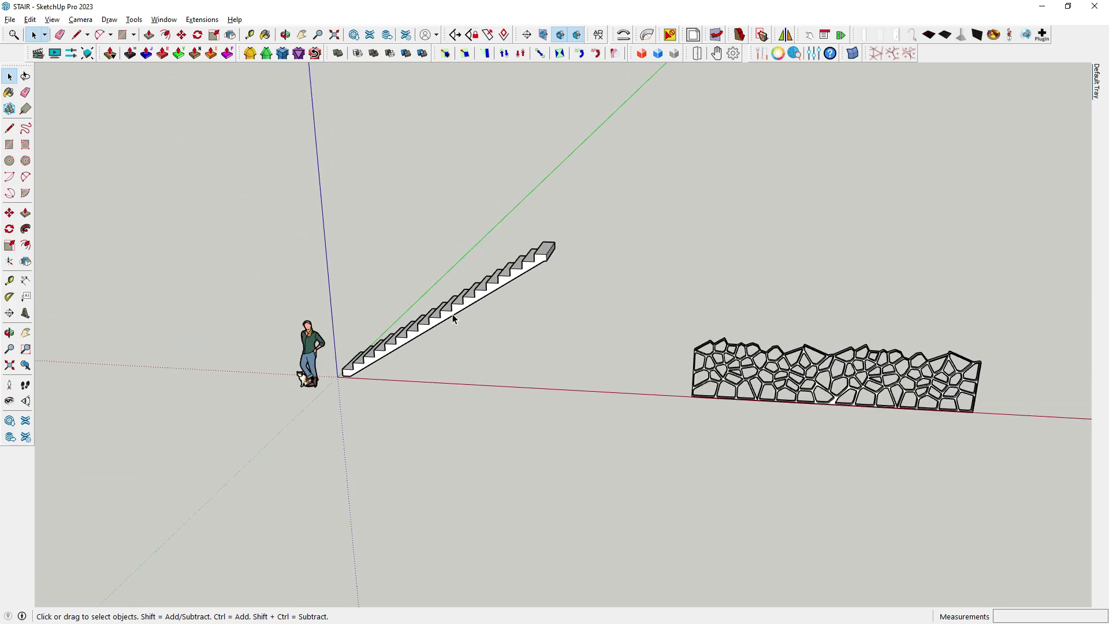
- Select the straight stair and the Voronoi wall panel and orbit around them
left_click(453, 317)
scroll(454, 315, "up", 2)
left_click(843, 416)
middle_click_drag(843, 415, 462, 365)
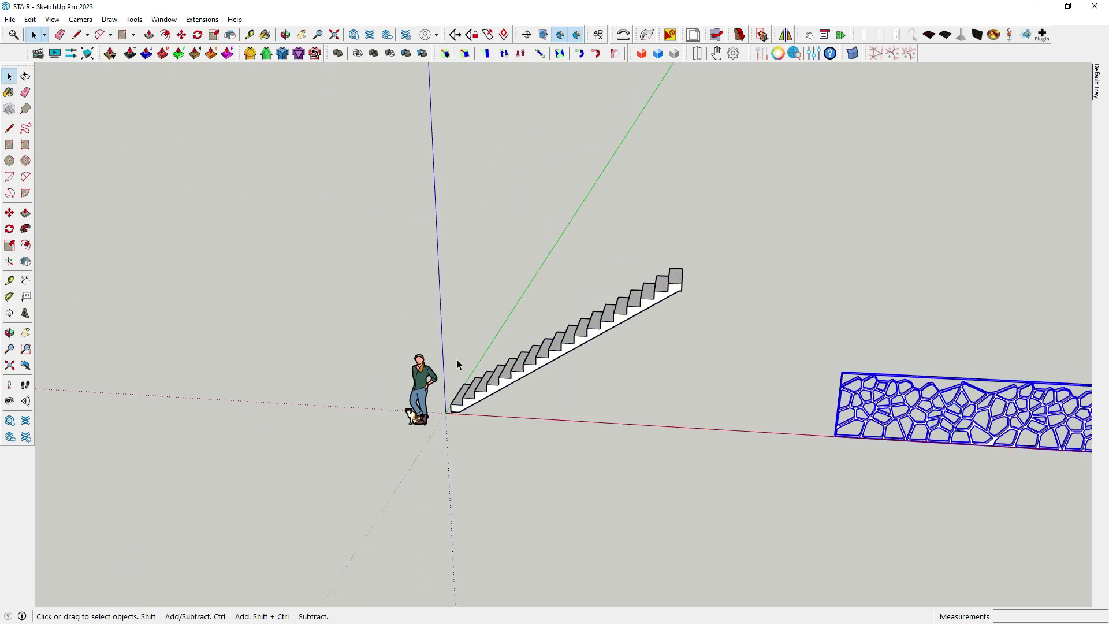
scroll(462, 364, "down", 2)
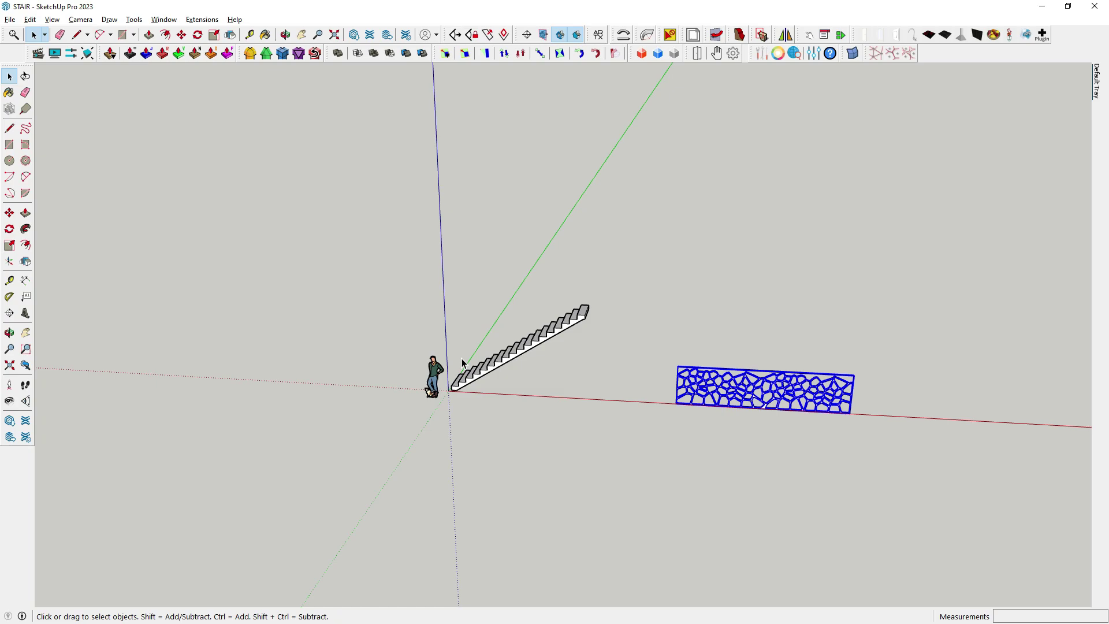
- Float both bend-plugin tools off the top toolbar as separate palettes
left_click_drag(611, 34, 593, 145)
scroll(572, 326, "up", 1)
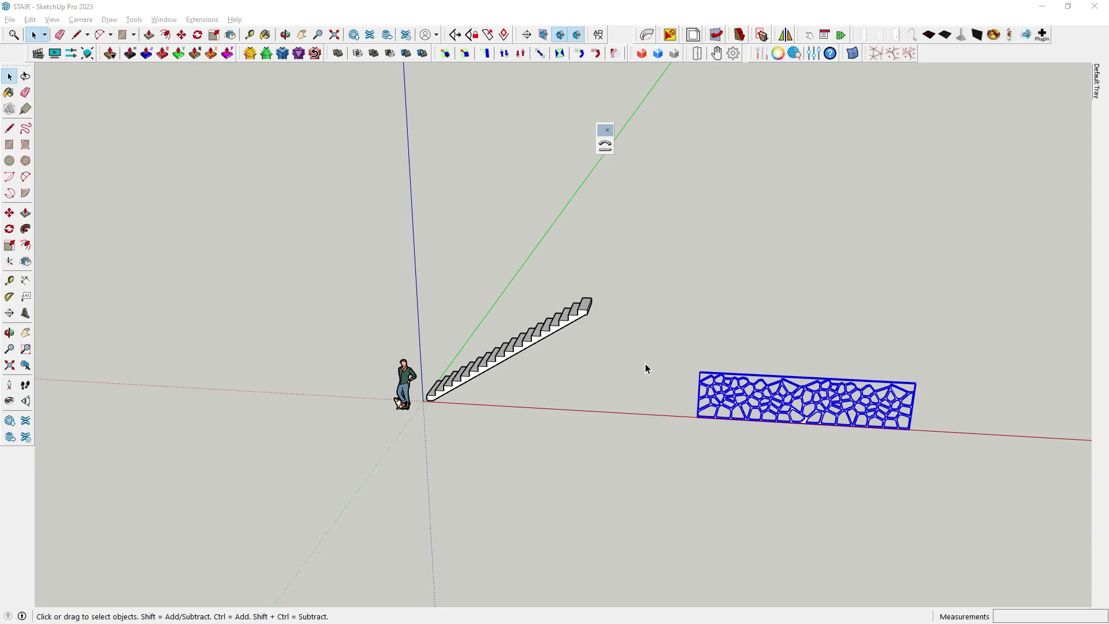
left_click(645, 363)
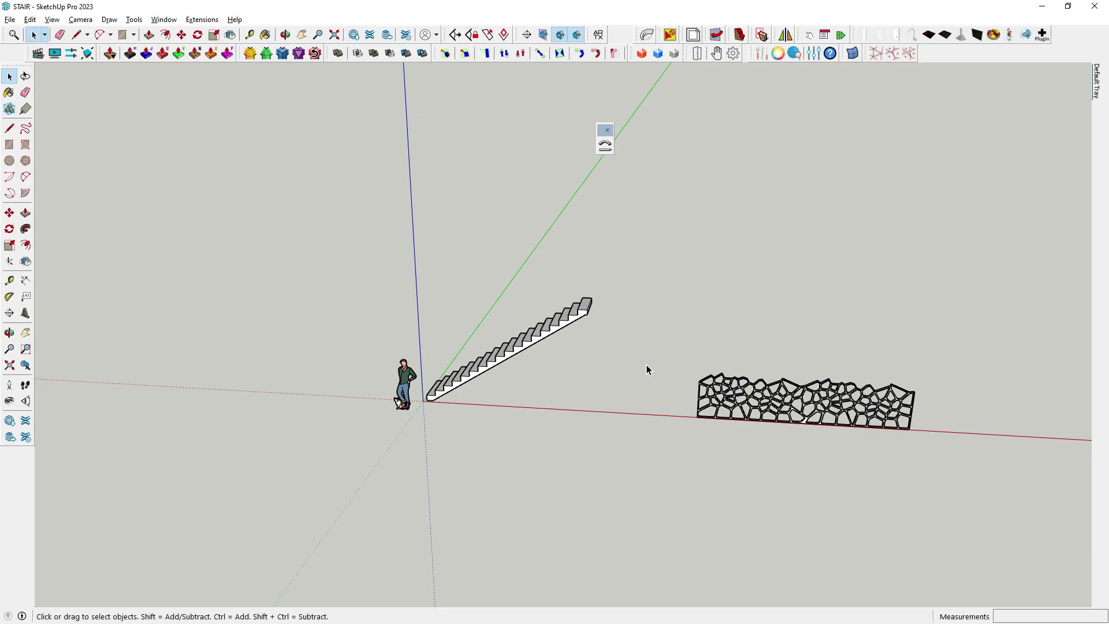
mouse_move(635, 36)
left_mouse_down()
mouse_move(650, 113)
mouse_move(601, 109)
left_mouse_up()
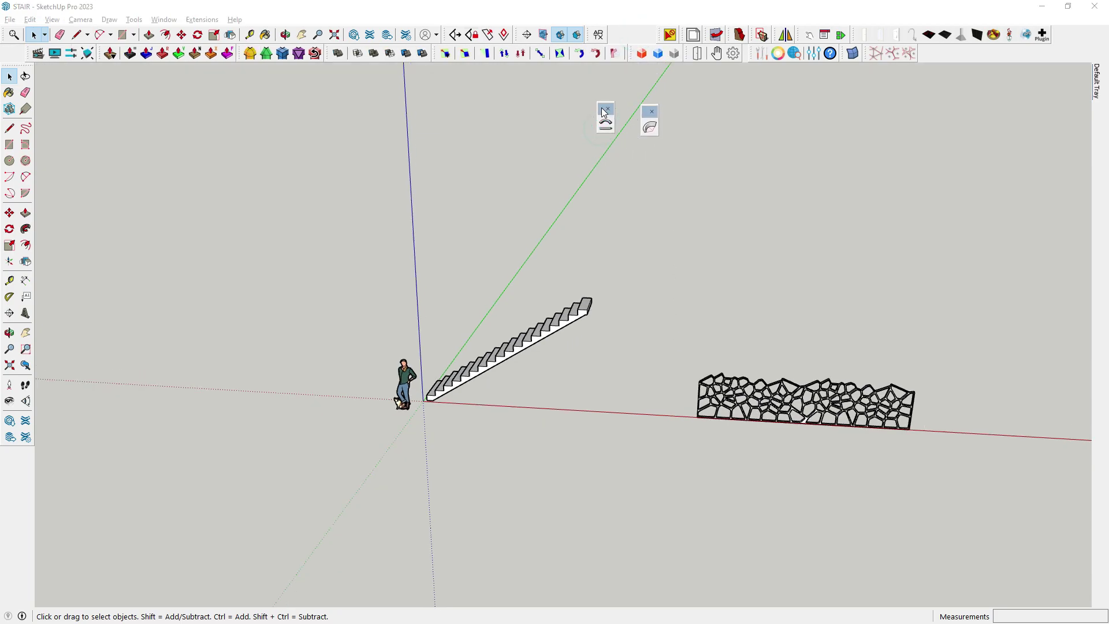
- Select the straight stair together with the lattice wall panel
left_click(519, 366)
middle_click_drag(519, 366, 493, 431)
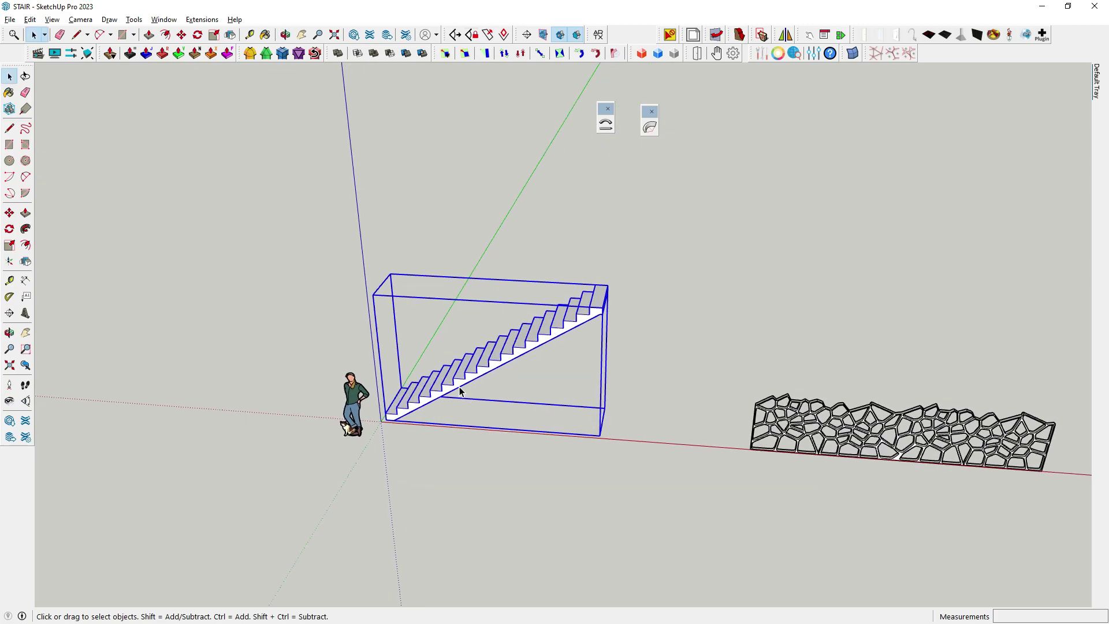
scroll(461, 392, "down", 2)
middle_click_drag(484, 377, 485, 424)
left_click_drag(847, 470, 507, 303)
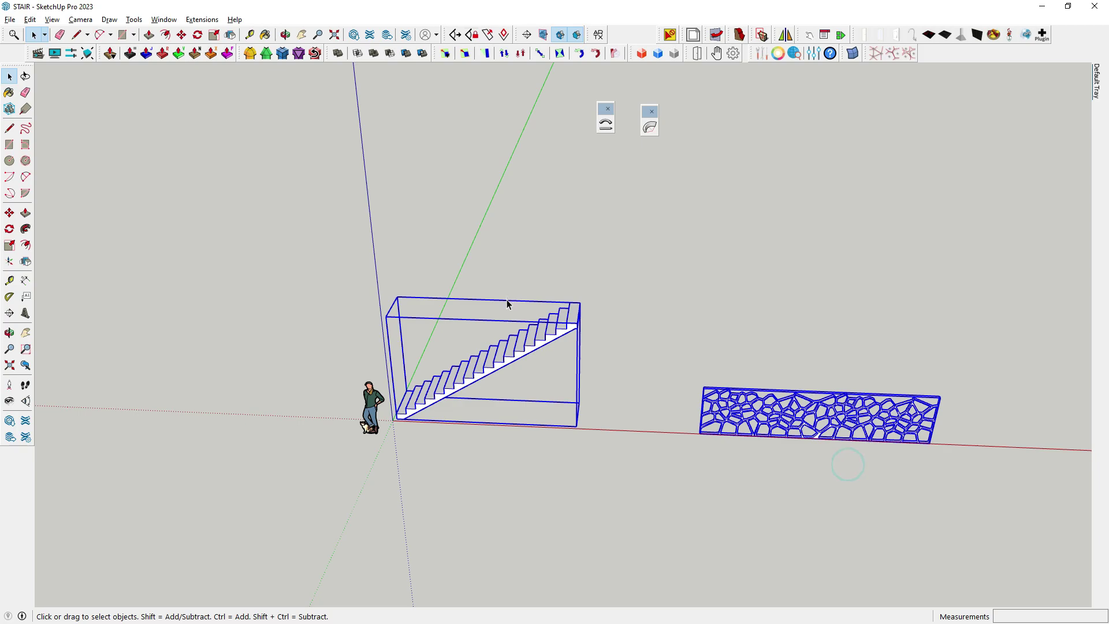
- Copy the stair and wall further back in the scene using Move with Ctrl
left_click(9, 212)
left_click(497, 445)
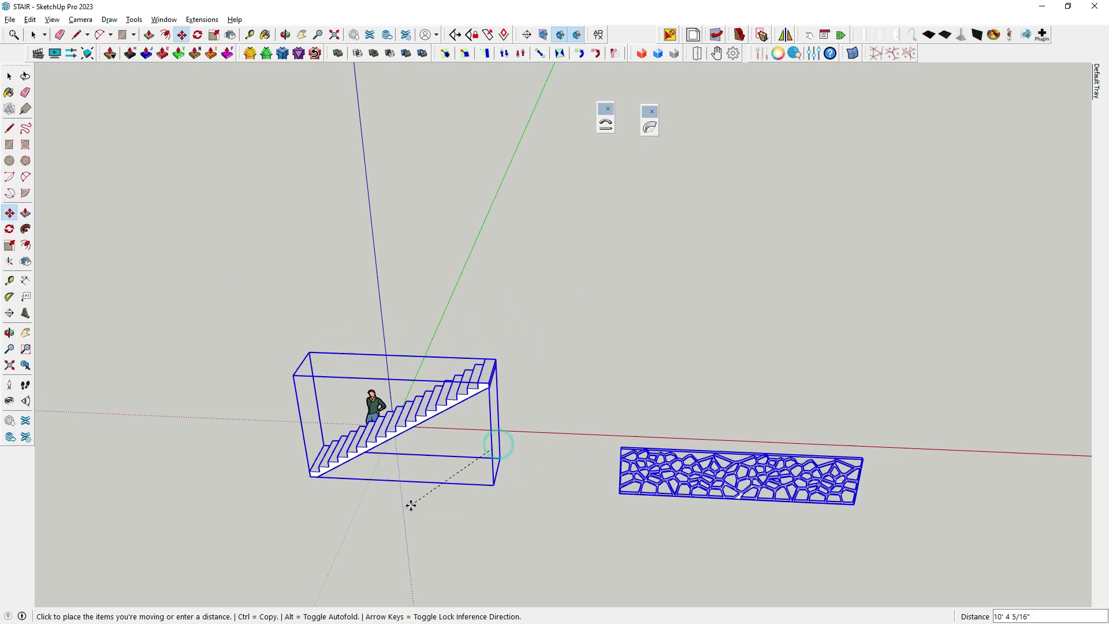
key("ctrl")
left_click(520, 309)
key("space")
- Select the front straight stair so its bending handles appear
left_click(123, 173)
mouse_move(124, 173)
middle_mouse_down()
mouse_move(485, 434)
mouse_move(510, 374)
middle_mouse_up()
key("space")
left_click(507, 370)
scroll(506, 372, "up", 2)
scroll(502, 371, "up", 2)
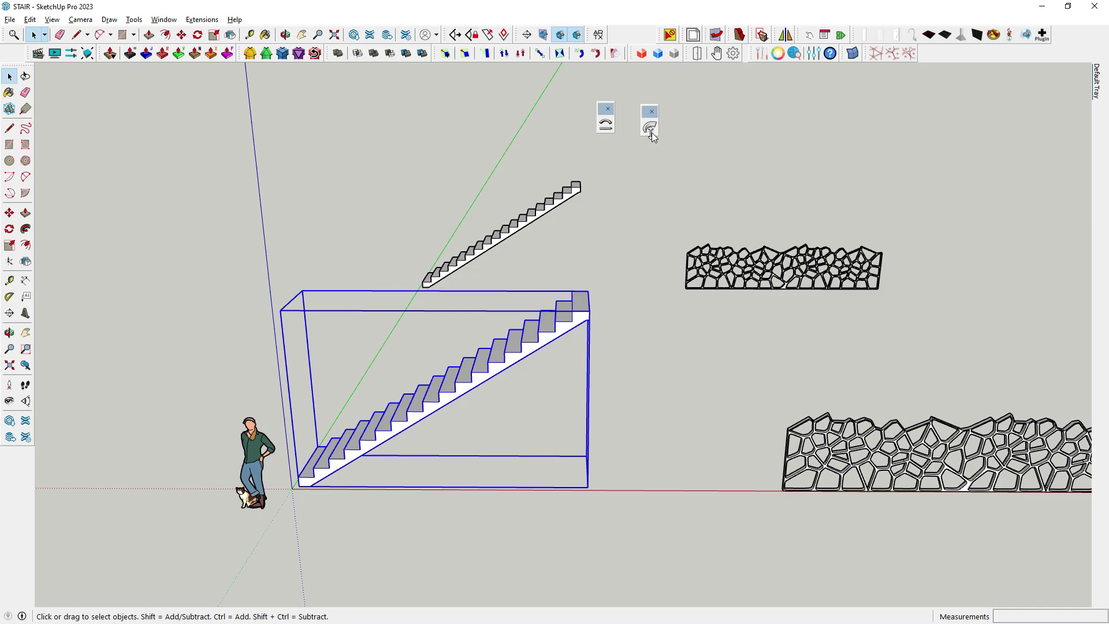
left_click(650, 128)
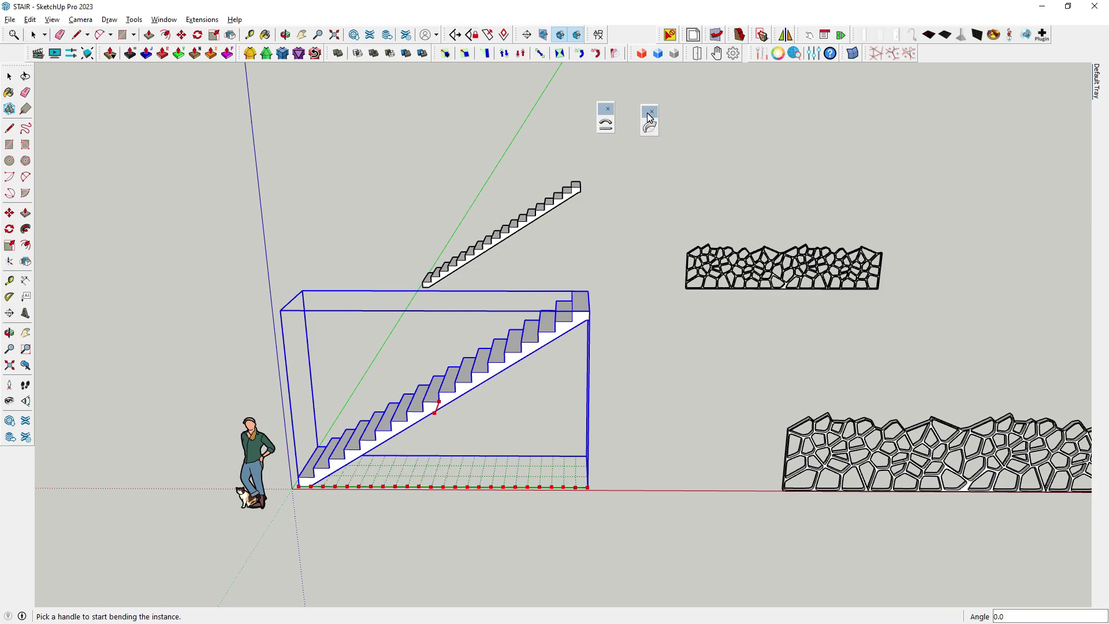
middle_click_drag(516, 416, 416, 551)
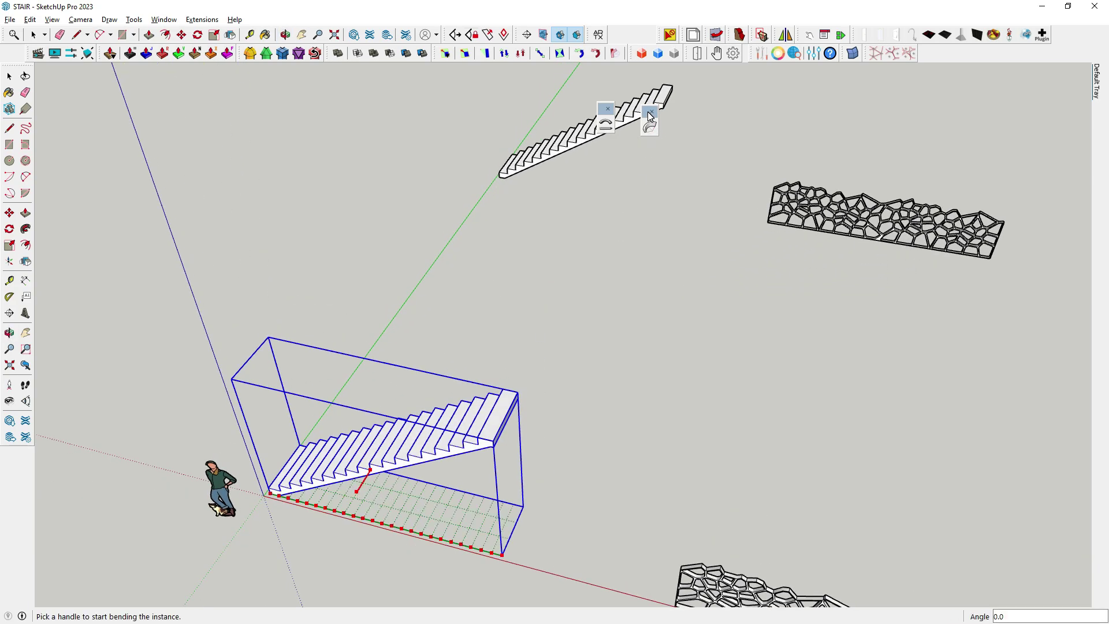
mouse_move(662, 251)
middle_mouse_down()
mouse_move(539, 485)
mouse_move(582, 234)
middle_mouse_up()
mouse_move(584, 372)
middle_mouse_down()
mouse_move(416, 512)
mouse_move(417, 479)
middle_mouse_up()
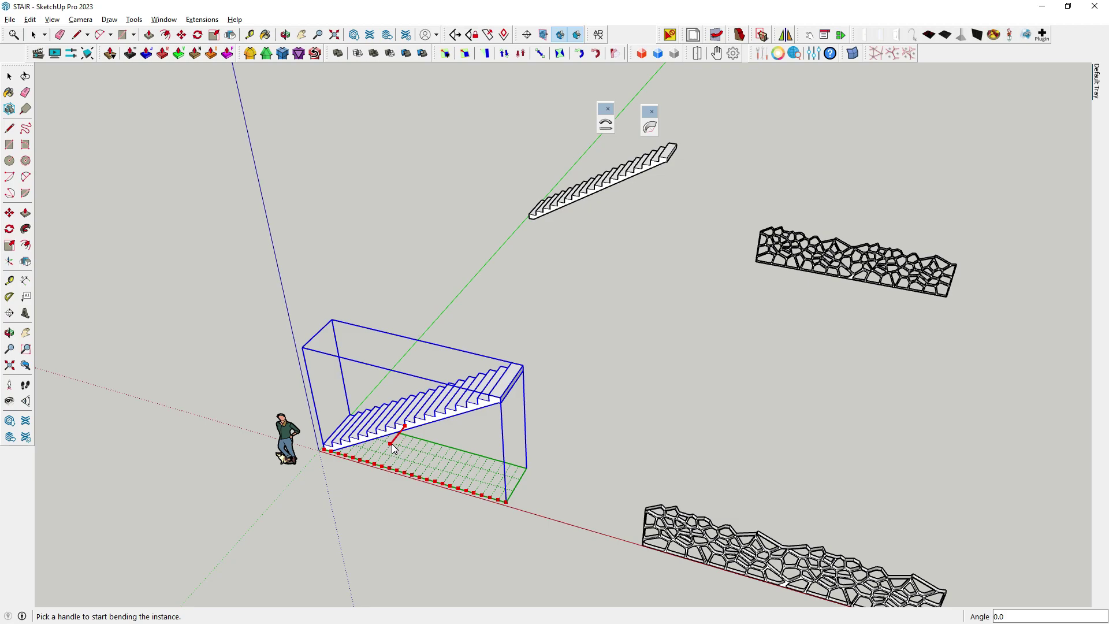
left_click_drag(391, 443, 359, 500)
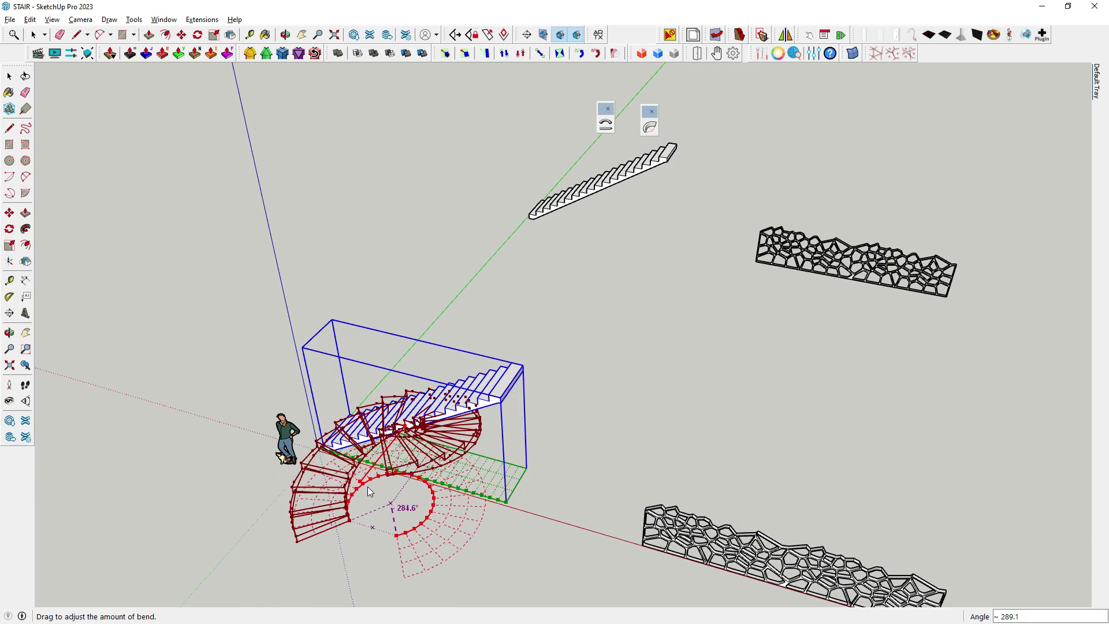
left_click_drag(347, 517, 347, 517)
right_click(347, 517)
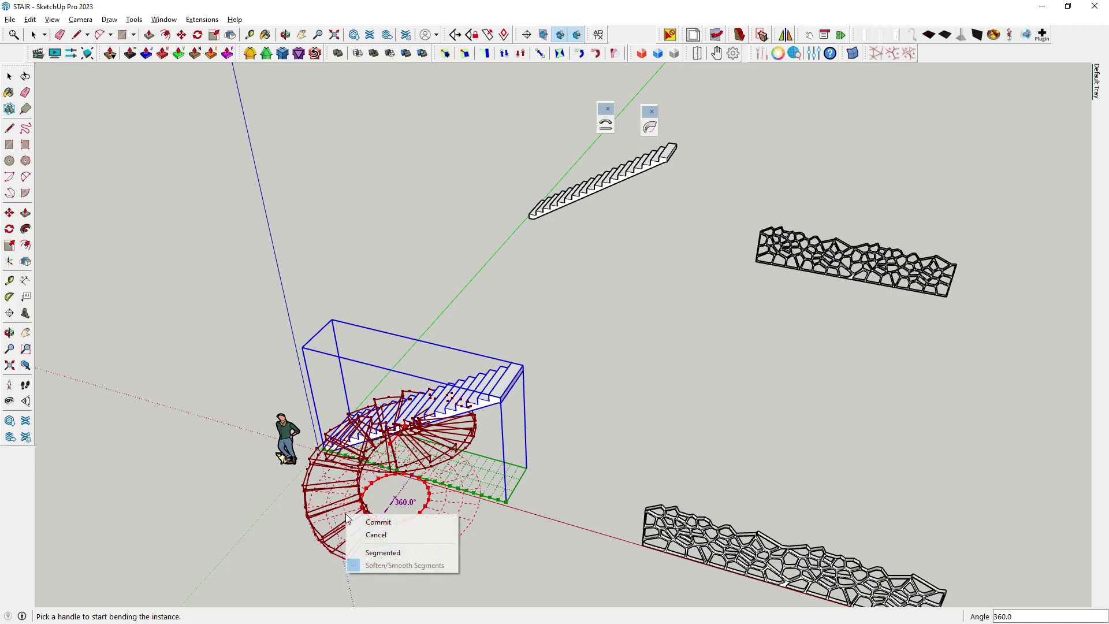
left_click(369, 519)
mouse_move(370, 520)
middle_mouse_down()
mouse_move(527, 395)
mouse_move(627, 352)
mouse_move(668, 377)
mouse_move(567, 453)
mouse_move(537, 582)
mouse_move(396, 424)
middle_mouse_up()
scroll(396, 487, "down", 2)
scroll(396, 487, "up", 2)
mouse_move(396, 487)
middle_mouse_down()
mouse_move(421, 487)
mouse_move(508, 445)
middle_mouse_up()
scroll(504, 448, "down", 1)
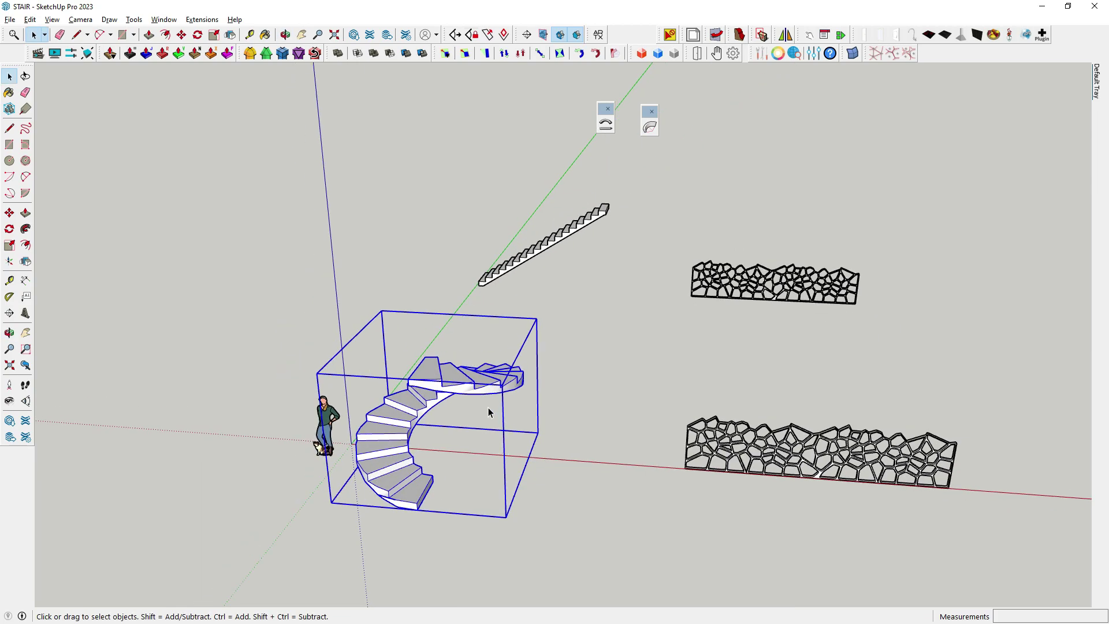
key("ctrl+z")
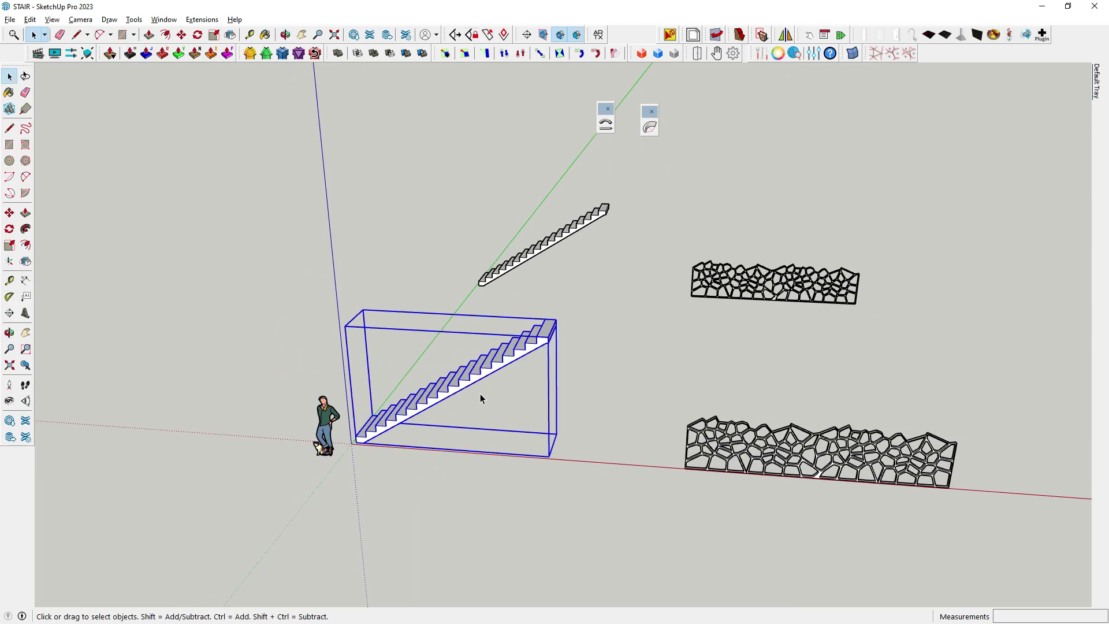
- Bend the front stair into a spiral with a 300° angle and commit the bend
key("b")
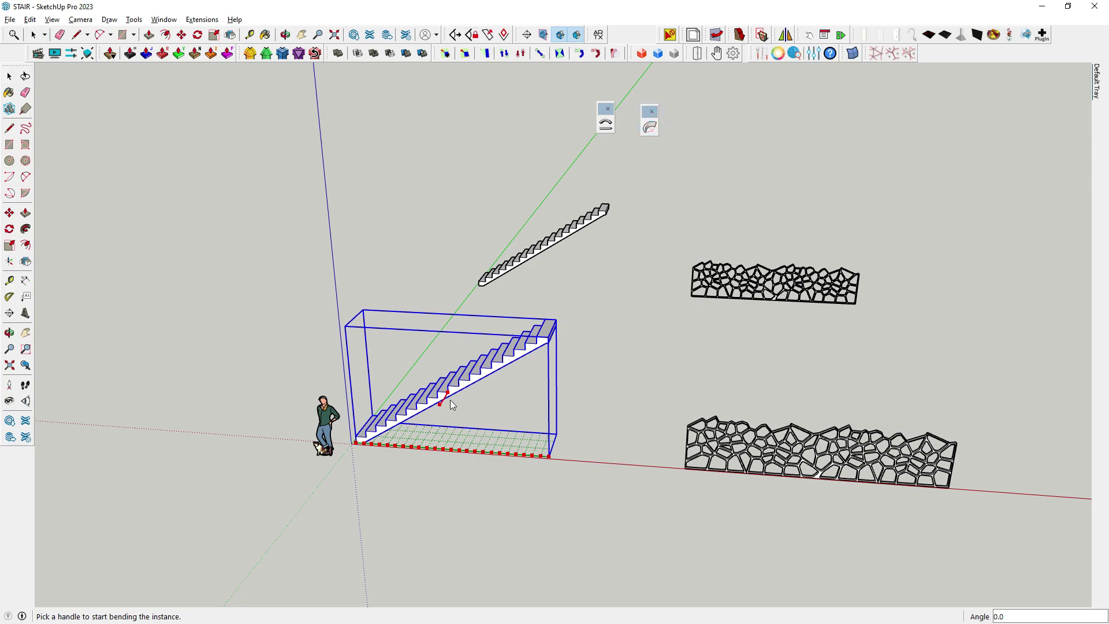
left_click_drag(441, 404, 425, 445)
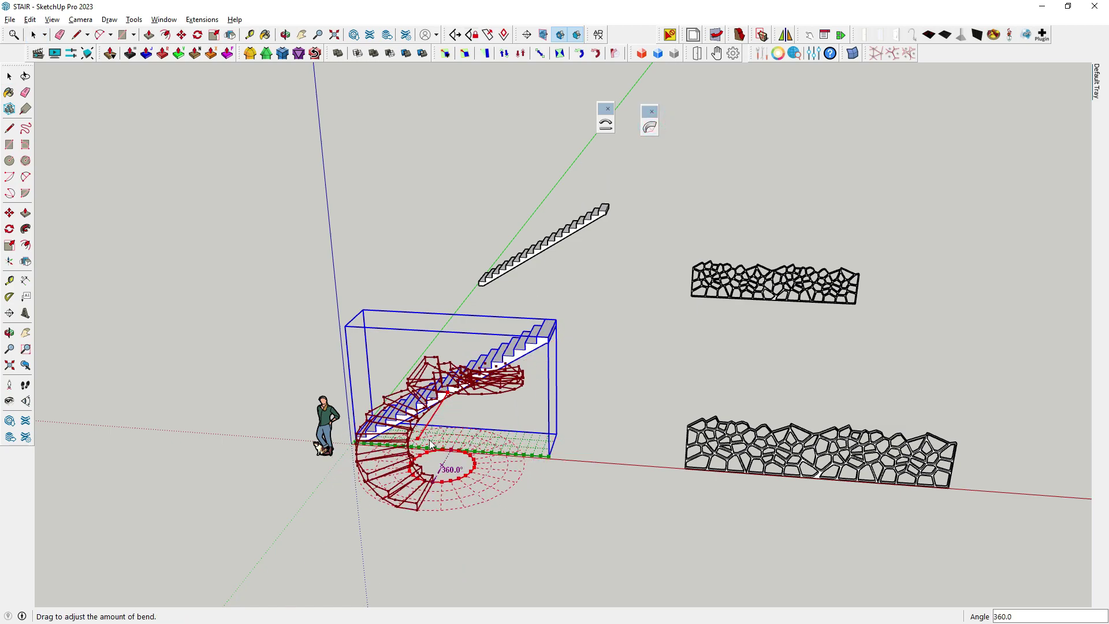
mouse_move(445, 485)
middle_mouse_down()
mouse_move(457, 608)
mouse_move(478, 515)
middle_mouse_up()
mouse_move(450, 544)
left_mouse_down()
mouse_move(471, 541)
mouse_move(444, 549)
left_mouse_up()
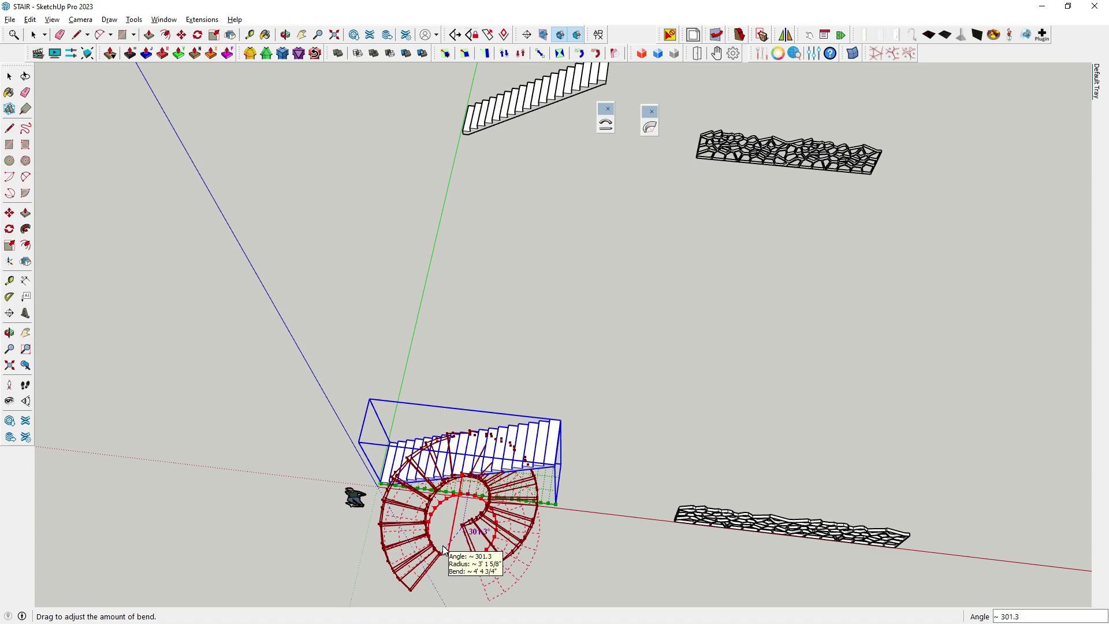
left_click_drag(444, 549, 445, 547)
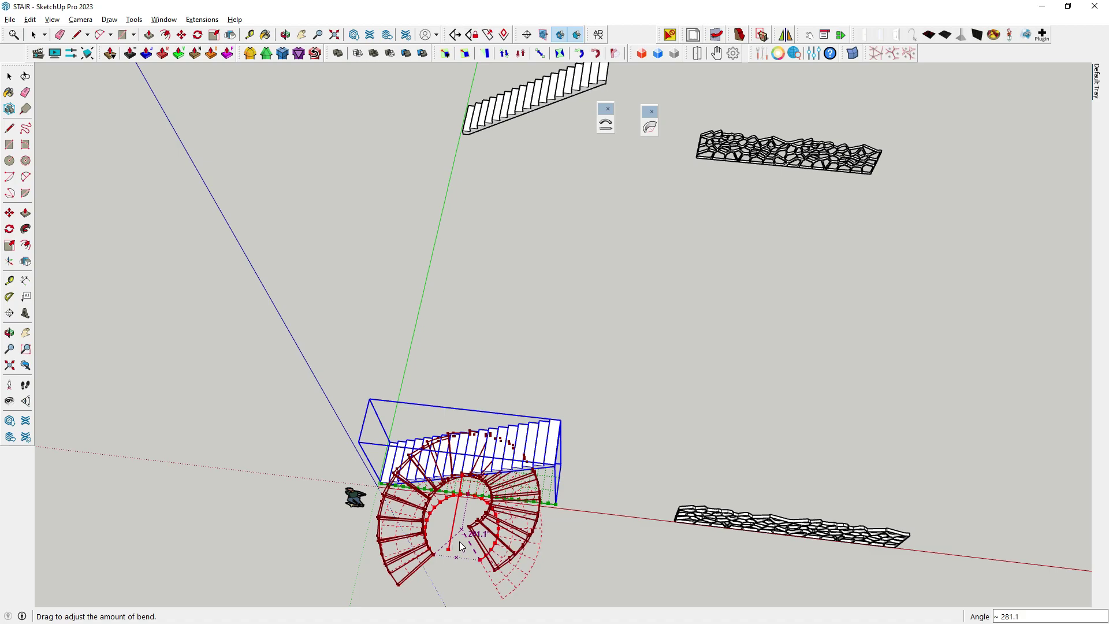
type("30")
key("Return")
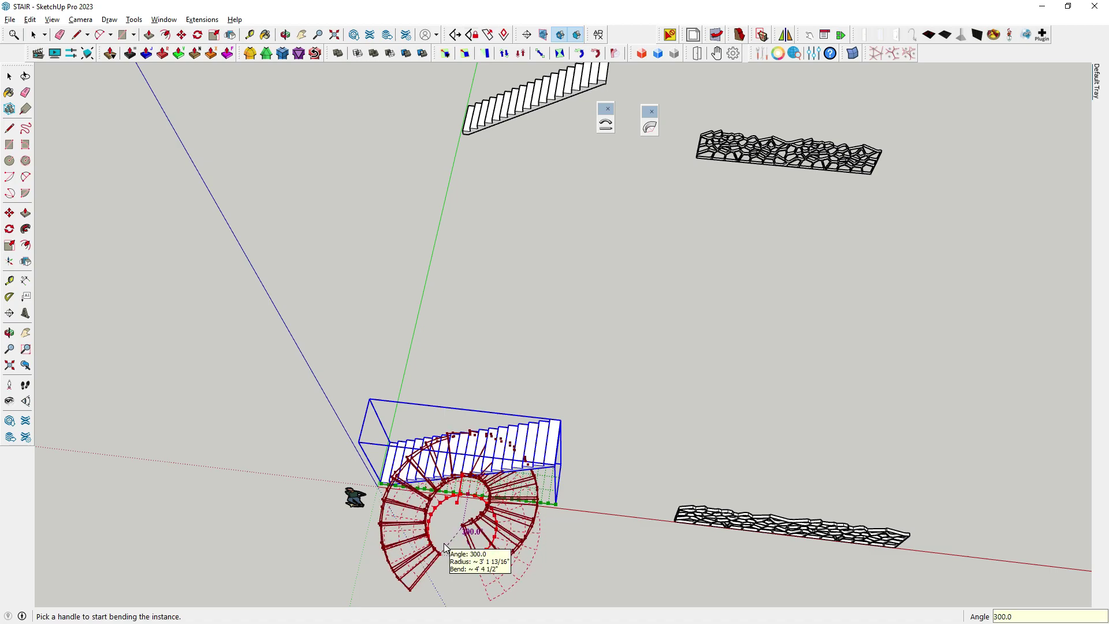
right_click(446, 546)
left_click(476, 551)
mouse_move(468, 554)
middle_mouse_down()
mouse_move(495, 213)
mouse_move(569, 180)
mouse_move(657, 183)
mouse_move(439, 497)
middle_mouse_up()
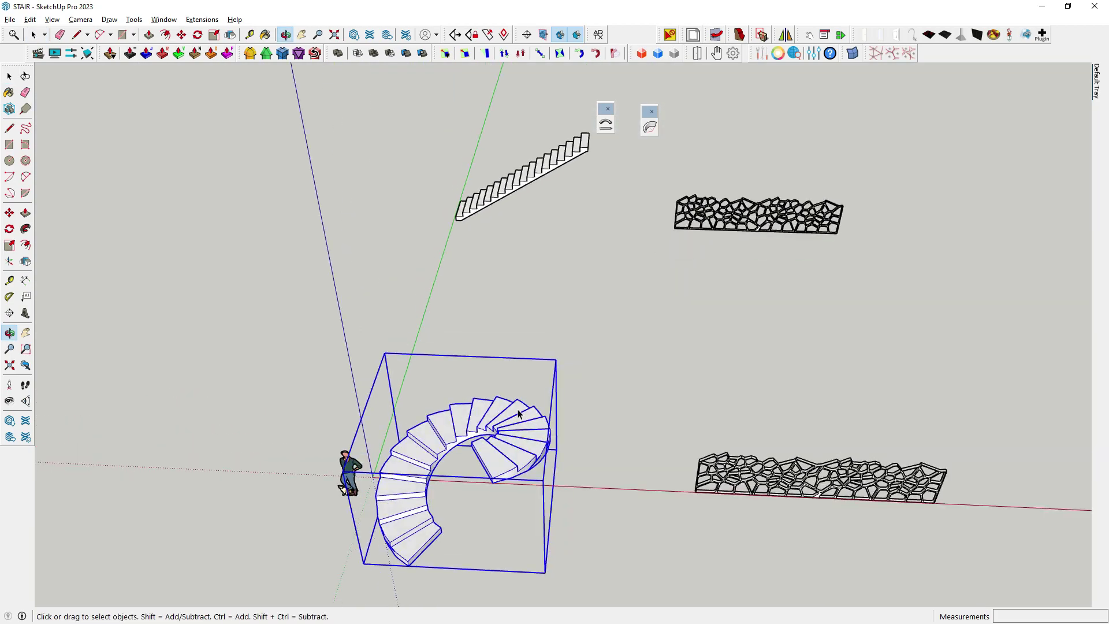
- Orbit and zoom around the model past the lower Voronoi panel
scroll(421, 503, "up", 2)
scroll(420, 504, "up", 2)
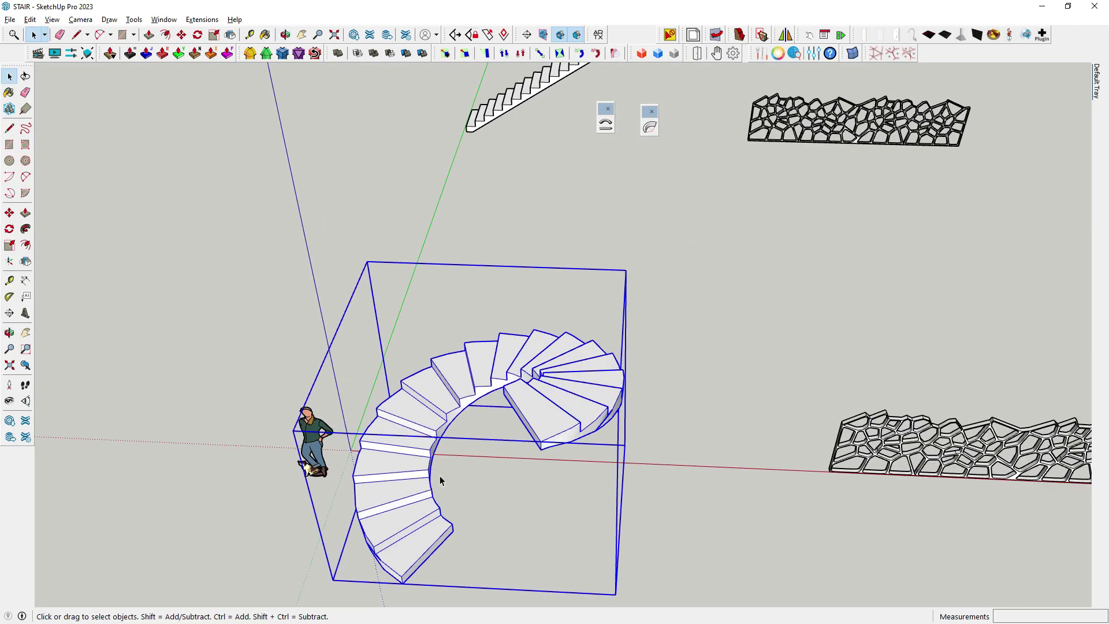
scroll(445, 428, "down", 2)
left_click(770, 447)
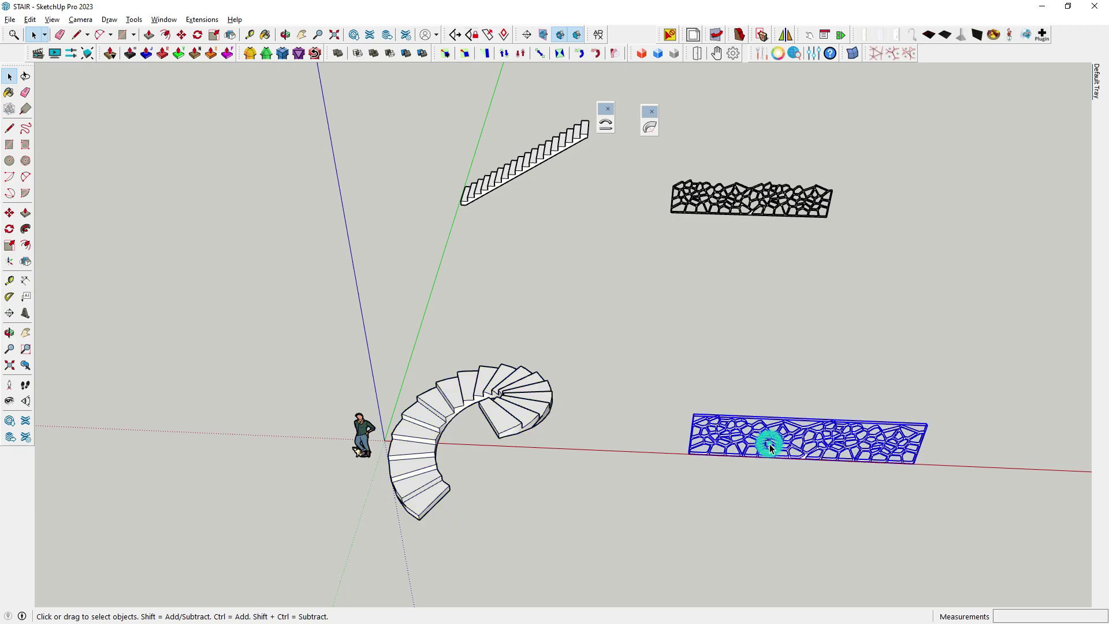
mouse_move(771, 442)
middle_mouse_down()
mouse_move(766, 336)
mouse_move(685, 372)
middle_mouse_up()
scroll(445, 416, "up", 1)
scroll(312, 424, "up", 2)
scroll(577, 381, "down", 1)
mouse_move(515, 416)
middle_mouse_down()
mouse_move(317, 441)
mouse_move(403, 364)
mouse_move(469, 421)
mouse_move(376, 366)
mouse_move(333, 404)
mouse_move(375, 289)
middle_mouse_up()
scroll(469, 422, "up", 2)
- Open the spiral staircase group and select a face on its curved underside
left_click(332, 407)
scroll(332, 407, "up", 2)
scroll(376, 289, "up", 3)
scroll(402, 202, "up", 2)
double_click(402, 202)
scroll(397, 198, "down", 2)
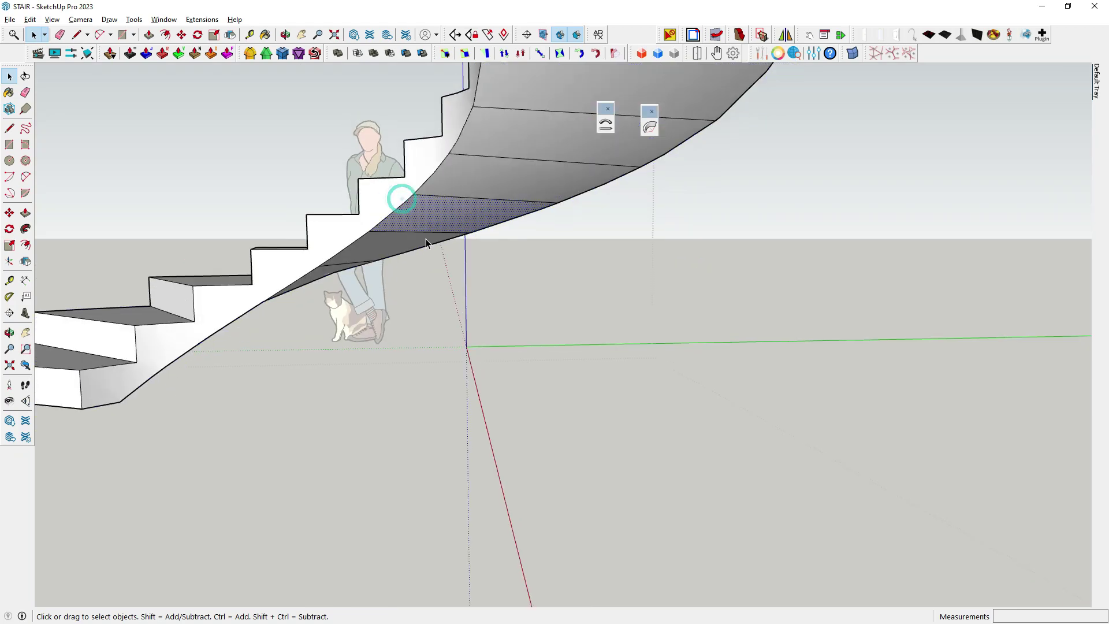
middle_click_drag(396, 198, 385, 244)
scroll(379, 208, "up", 2)
left_click(379, 209)
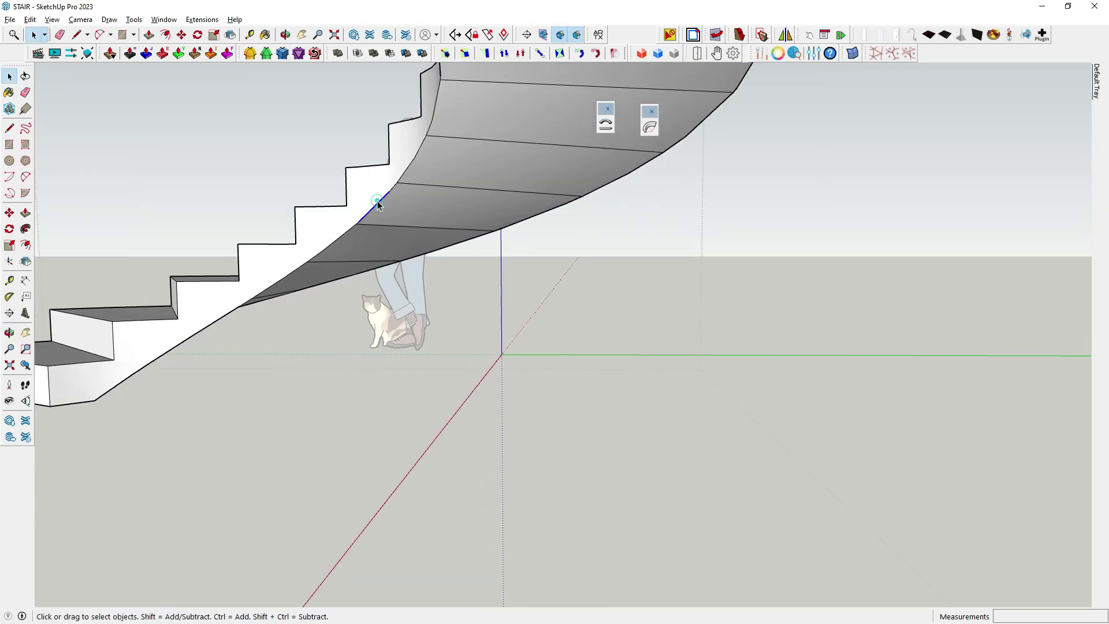
- Orbit around the spiral stair to look up at its underside
scroll(376, 202, "down", 3)
mouse_move(440, 282)
middle_mouse_down()
mouse_move(376, 248)
mouse_move(433, 218)
middle_mouse_up()
scroll(445, 236, "up", 2)
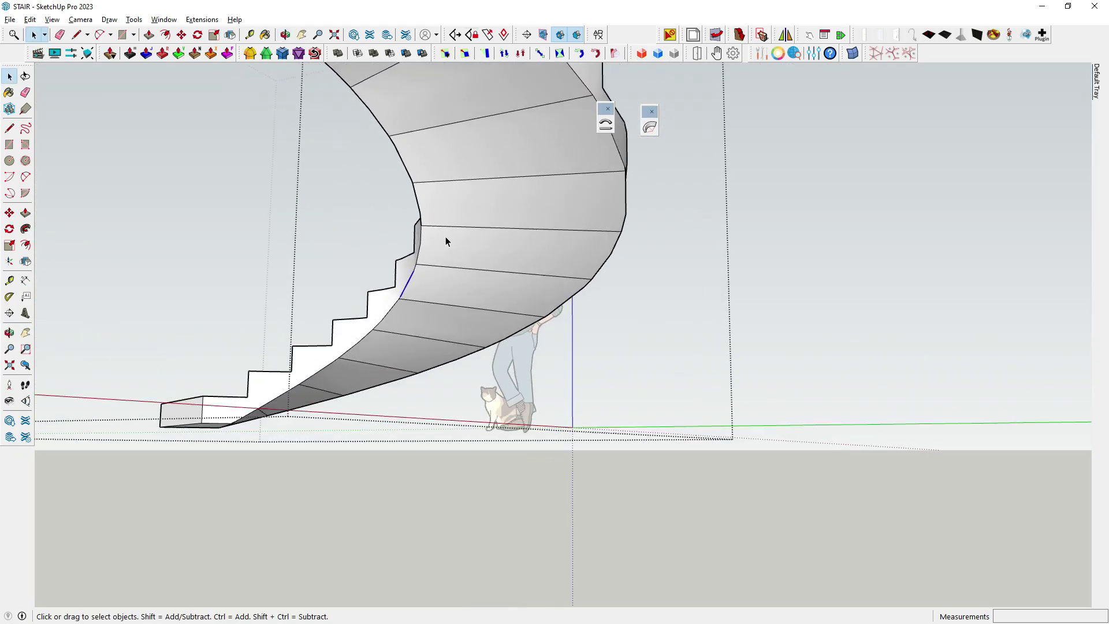
mouse_move(367, 329)
middle_mouse_down()
mouse_move(304, 297)
mouse_move(218, 314)
mouse_move(173, 260)
middle_mouse_up()
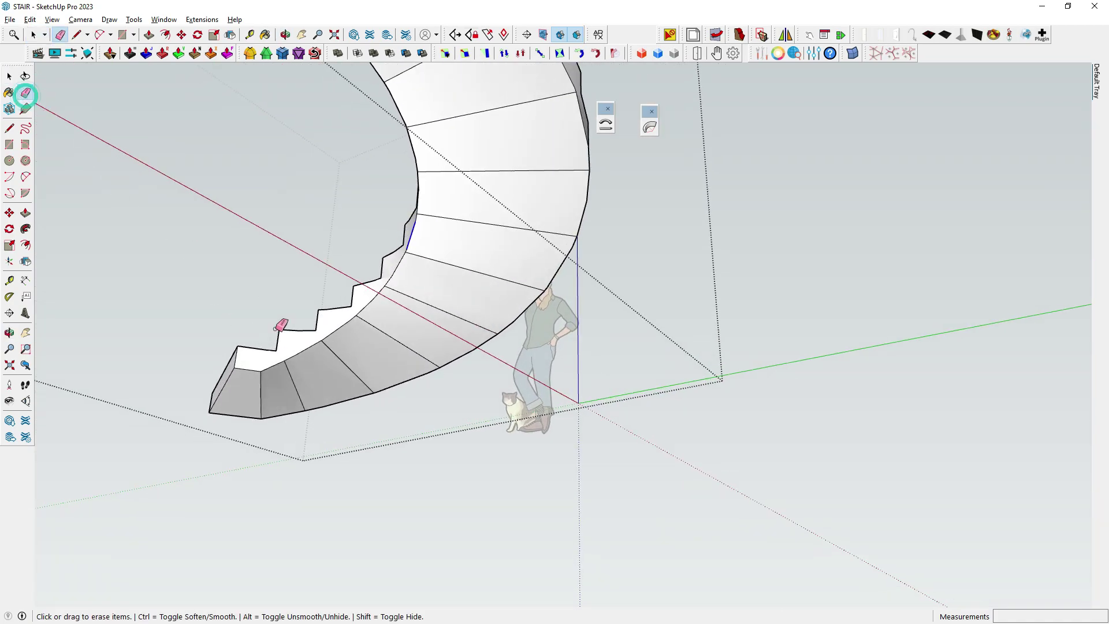
middle_click_drag(267, 297, 567, 148)
scroll(567, 149, "up", 2)
mouse_move(476, 449)
middle_mouse_down()
mouse_move(462, 289)
mouse_move(478, 140)
middle_mouse_up()
- Soften the underside cross edges with the Eraser so the soffit becomes one smooth surface
key("e")
mouse_move(478, 140)
left_mouse_down("ctrl")
mouse_move(530, 172)
mouse_move(488, 330)
left_mouse_up("ctrl")
middle_click_drag(520, 317, 541, 187)
left_click_drag(541, 187, 455, 325, "ctrl")
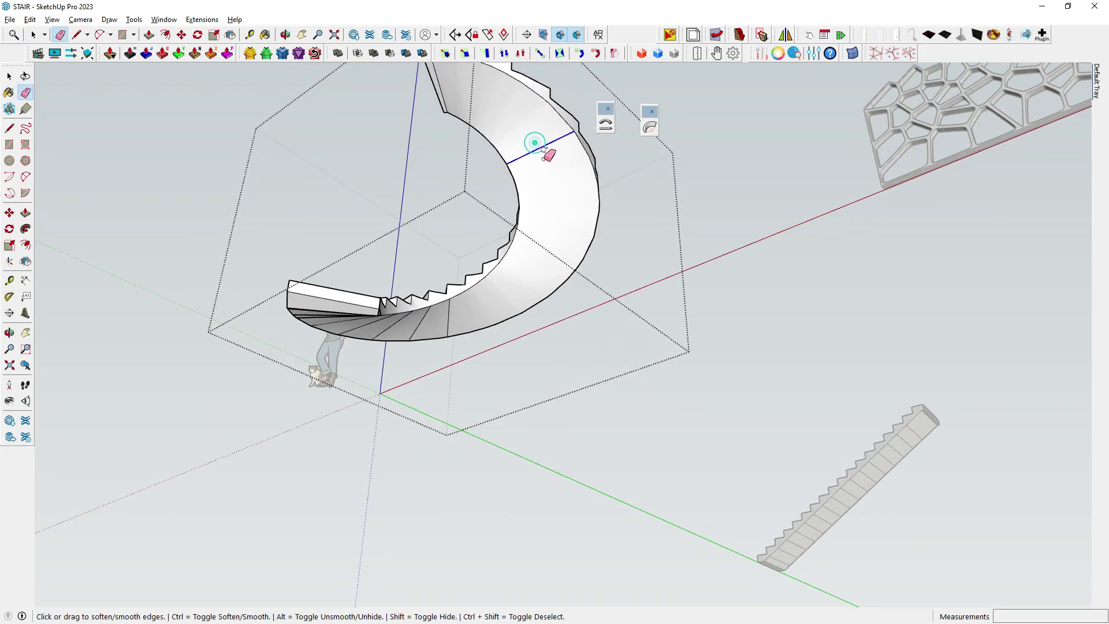
middle_click_drag(371, 317, 320, 427)
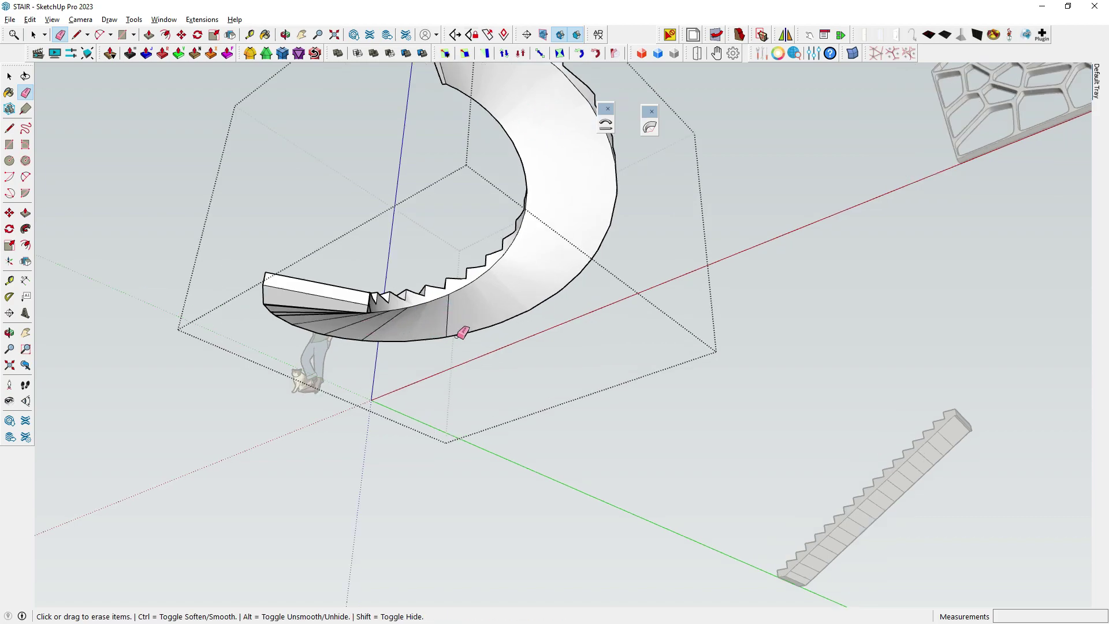
key("space")
- Check the curved stringer face, then select the whole spiral stair
scroll(320, 428, "up", 3)
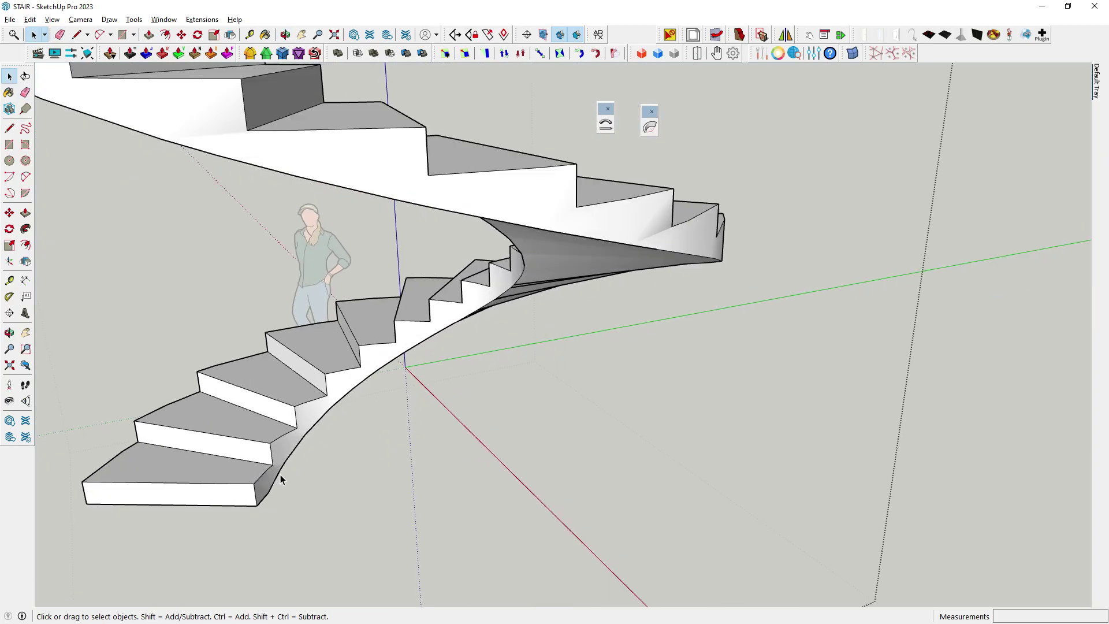
left_click(285, 456)
scroll(288, 459, "up", 2)
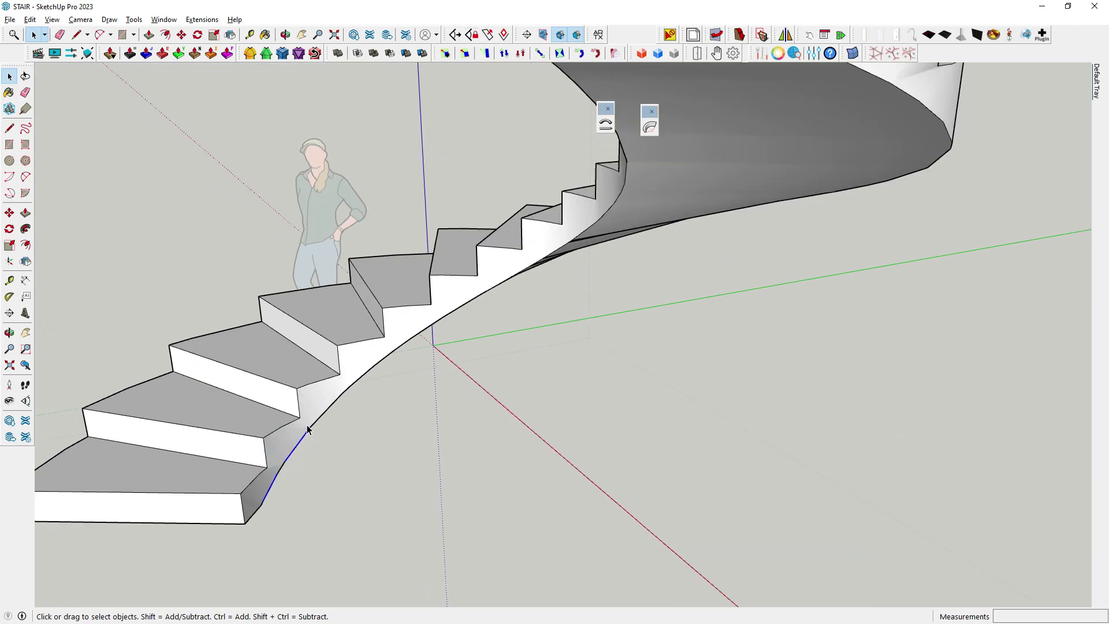
triple_click(313, 413)
mouse_move(289, 329)
middle_mouse_down()
mouse_move(306, 361)
mouse_move(797, 470)
mouse_move(738, 421)
mouse_move(695, 433)
mouse_move(560, 314)
mouse_move(889, 283)
mouse_move(742, 265)
middle_mouse_up()
left_click(311, 361)
scroll(311, 364, "up", 2)
scroll(311, 370, "up", 2)
scroll(696, 433, "up", 2)
left_click(702, 433)
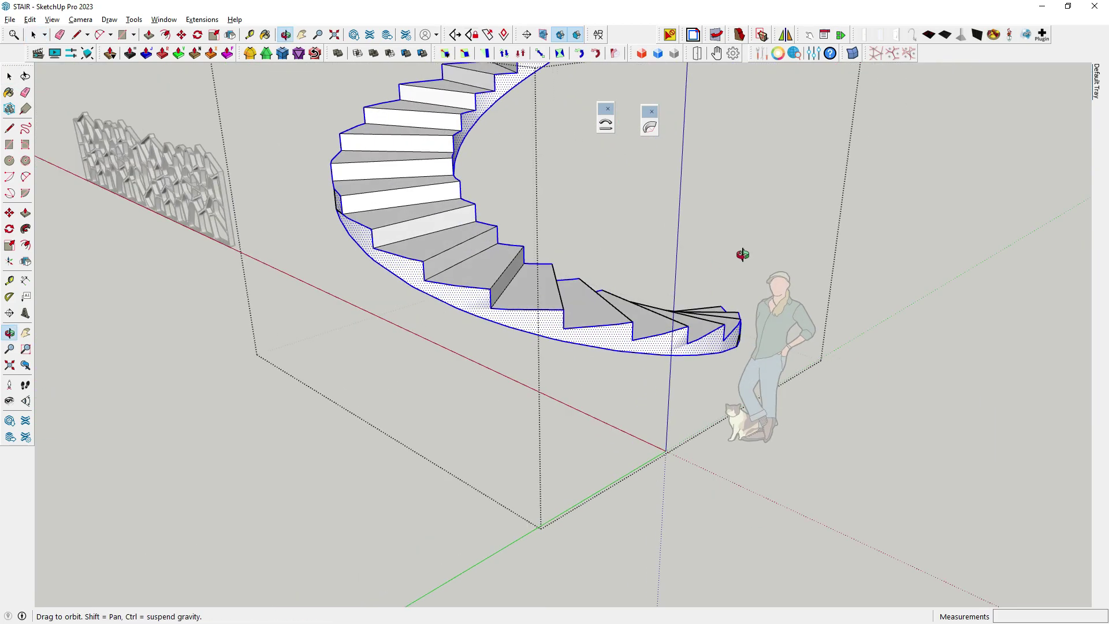
- Clear the stair selection and orbit out over the whole scene
left_click(15, 220)
mouse_move(322, 265)
middle_mouse_down()
mouse_move(228, 379)
mouse_move(297, 389)
middle_mouse_up()
scroll(227, 378, "down", 3)
scroll(405, 427, "up", 2)
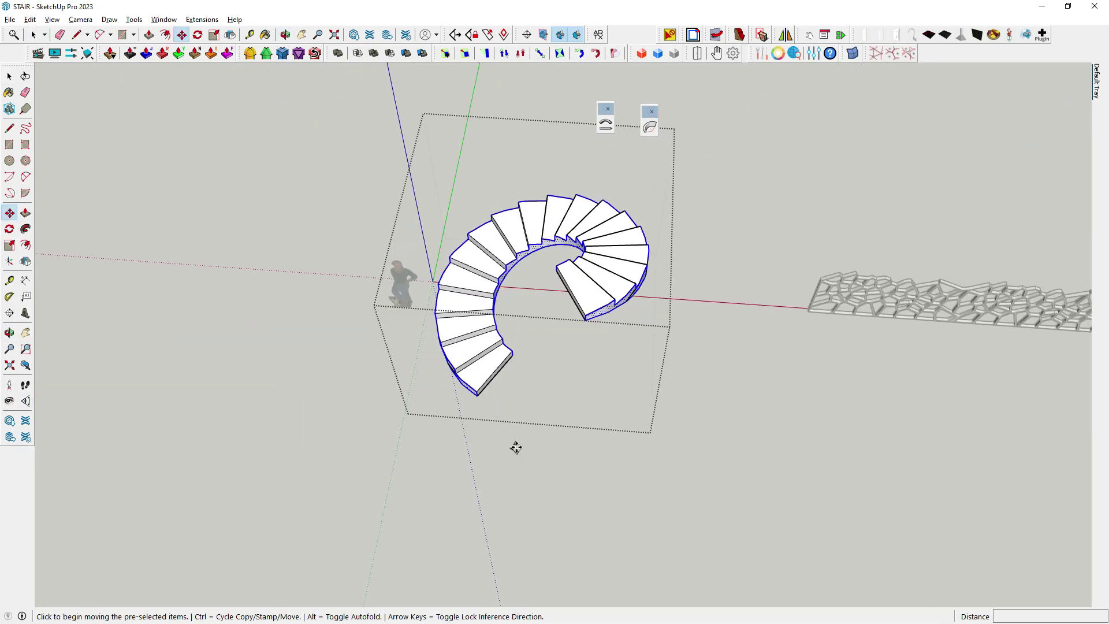
key("space")
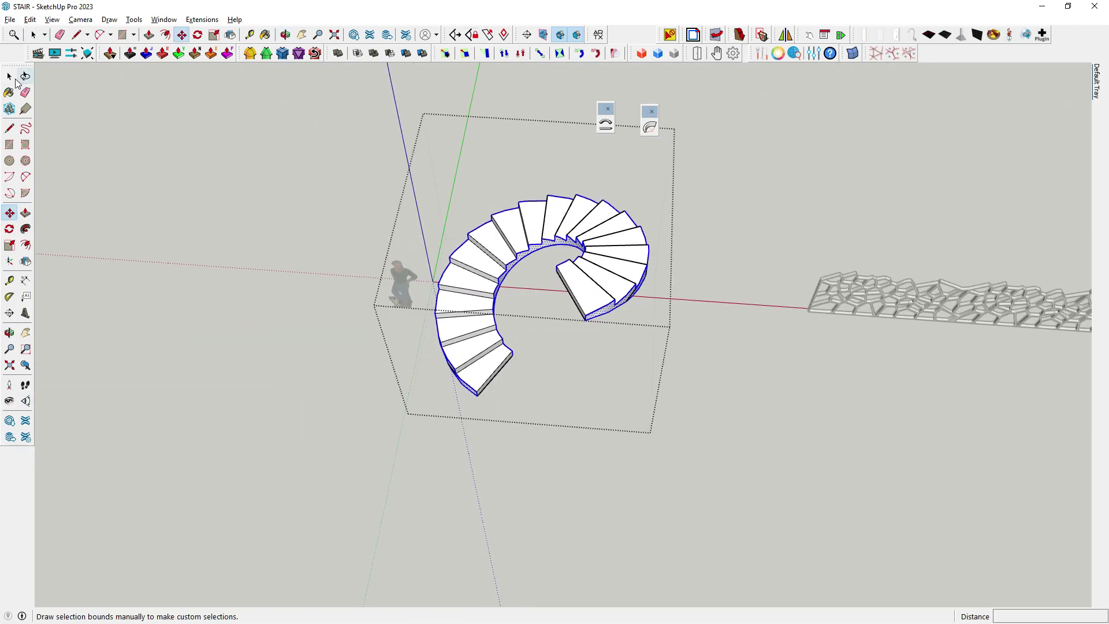
left_click(150, 188)
middle_click_drag(150, 188, 508, 366)
scroll(543, 372, "down", 2)
- Paste a copy of the spiral stair to the right of the lower Voronoi panel
key("ctrl+v")
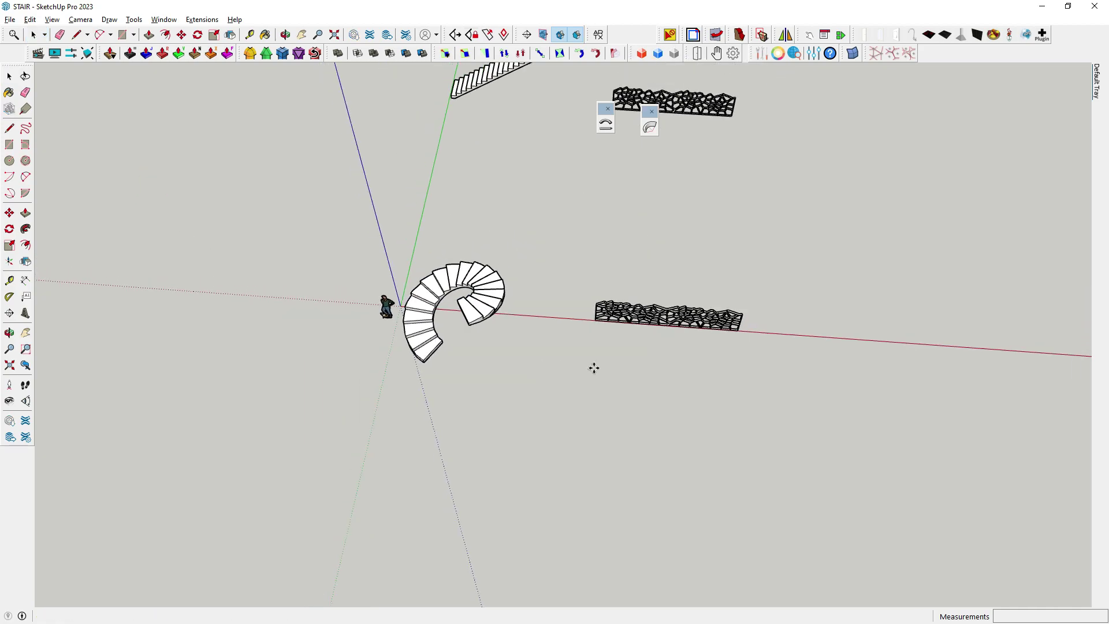
left_click(784, 376)
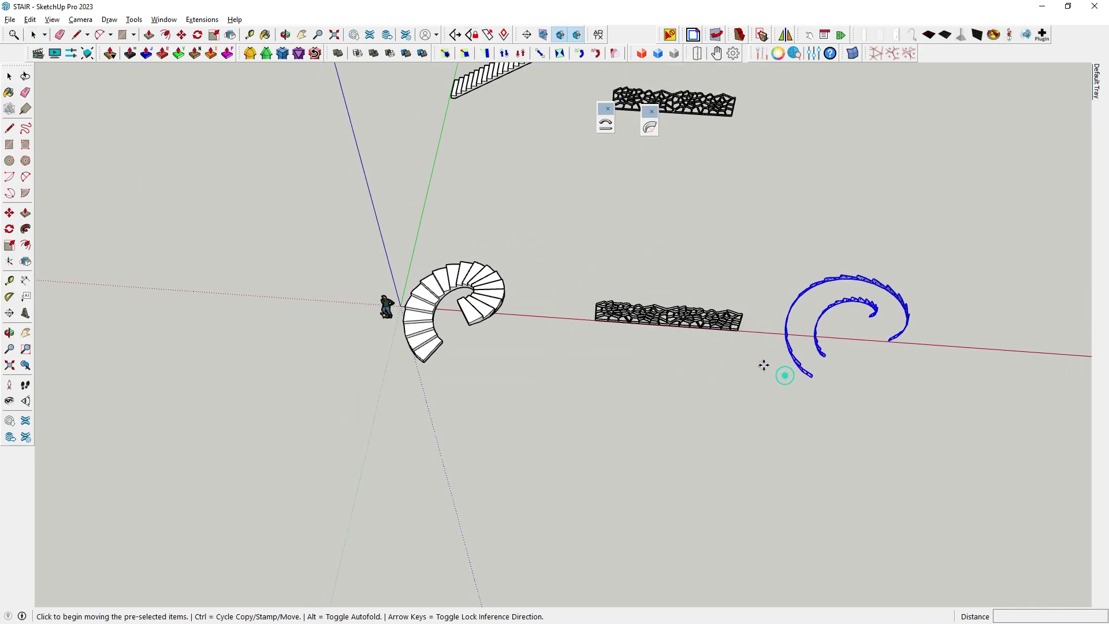
left_click(9, 76)
scroll(384, 381, "down", 2)
middle_click_drag(384, 381, 671, 376)
scroll(731, 356, "up", 3)
scroll(731, 356, "up", 2)
scroll(724, 358, "up", 2)
scroll(719, 370, "up", 2)
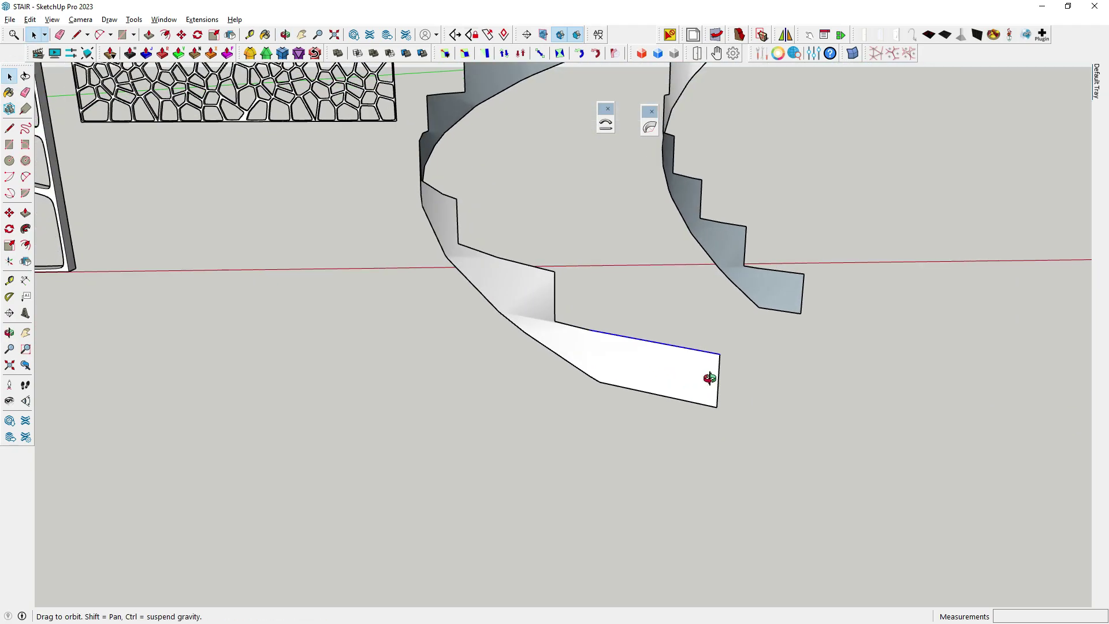
scroll(716, 385, "up", 2)
scroll(717, 387, "down", 1)
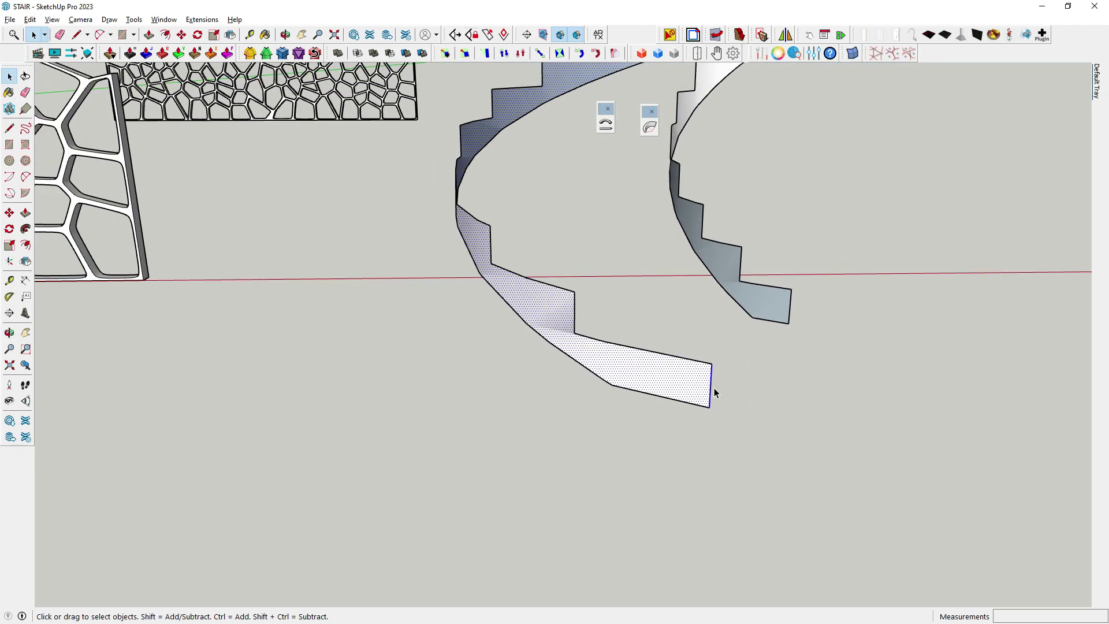
- Delete the shaded face from the copied stair
left_click(717, 387)
scroll(584, 441, "down", 2)
mouse_move(583, 440)
middle_mouse_down()
mouse_move(825, 186)
mouse_move(812, 190)
mouse_move(791, 135)
middle_mouse_up()
scroll(631, 389, "up", 3)
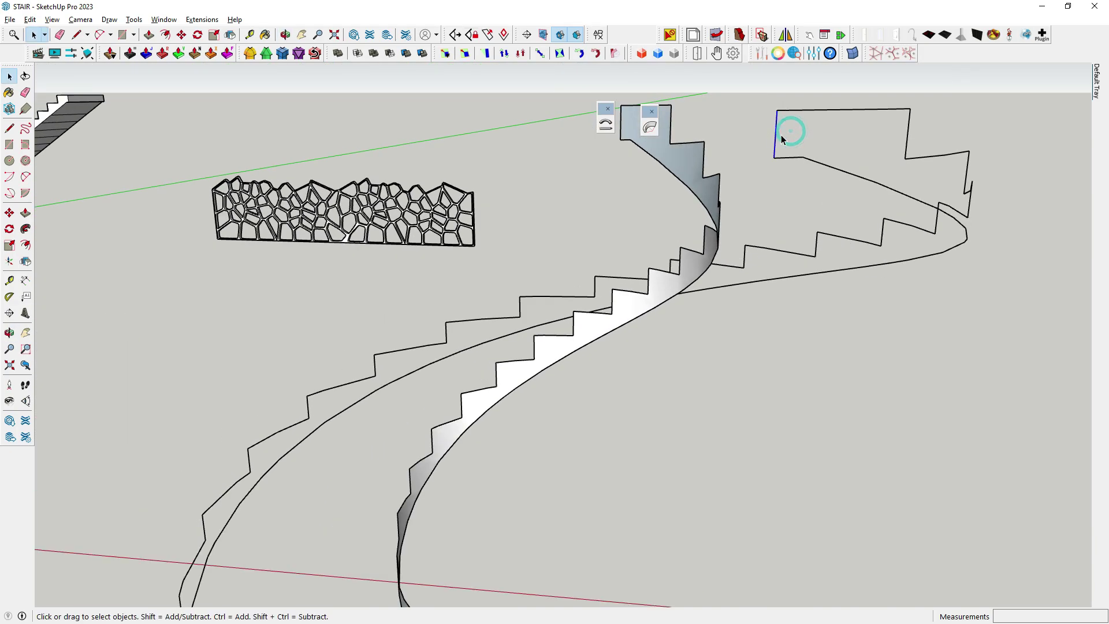
scroll(791, 153, "down", 3)
scroll(701, 314, "up", 3)
scroll(707, 317, "up", 2)
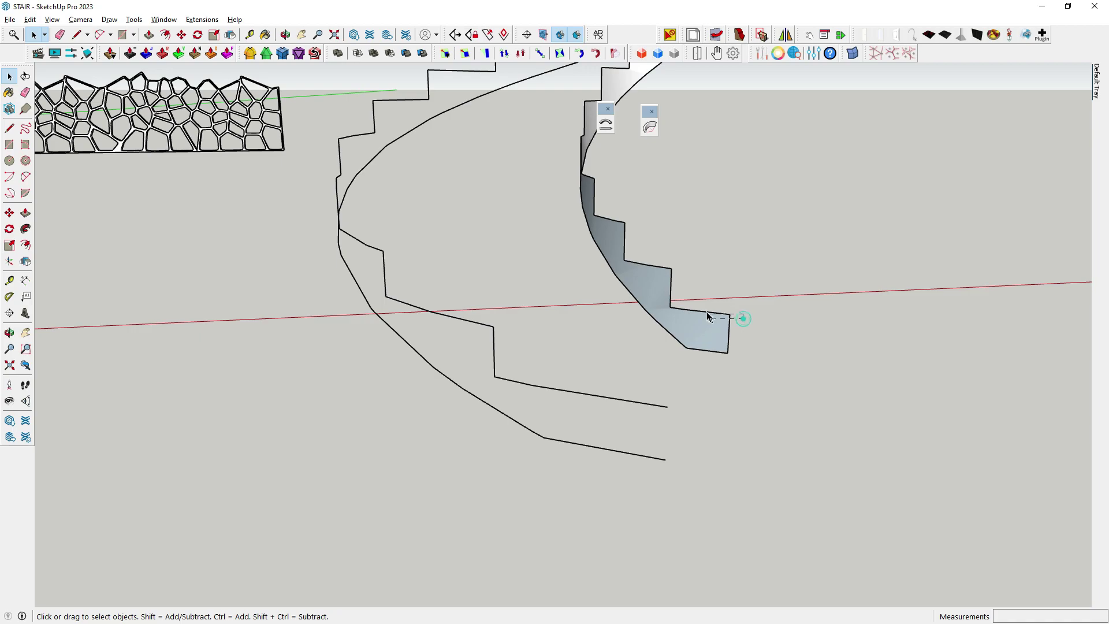
left_click(716, 339)
key("Delete")
scroll(641, 404, "down", 3)
scroll(660, 417, "down", 2)
- Delete the copy's stepped profile edges, leaving the inner and outer spiral curves
mouse_move(660, 417)
middle_mouse_down()
mouse_move(755, 240)
mouse_move(631, 248)
mouse_move(681, 188)
middle_mouse_up()
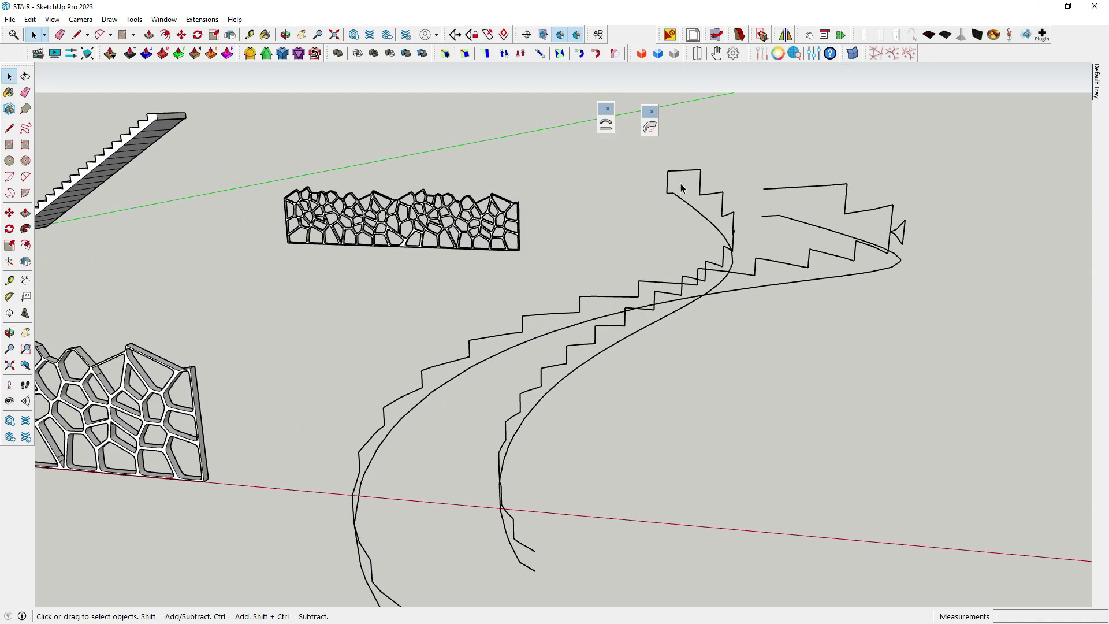
left_click(689, 173)
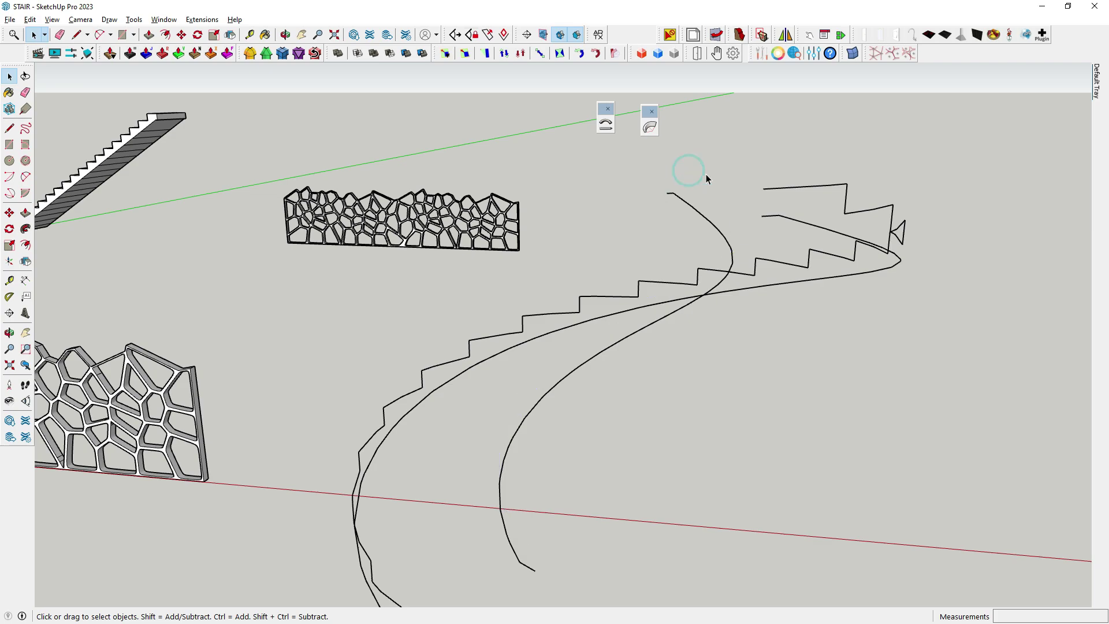
triple_click(785, 188)
key("Delete")
scroll(785, 189, "down", 3)
- Dock the stray floating toolbar and select the lower Voronoi panel
mouse_move(785, 189)
middle_mouse_down()
mouse_move(842, 359)
mouse_move(834, 354)
middle_mouse_up()
mouse_move(666, 322)
middle_mouse_down()
mouse_move(723, 331)
mouse_move(685, 421)
mouse_move(683, 297)
mouse_move(547, 317)
middle_mouse_up()
scroll(723, 331, "down", 3)
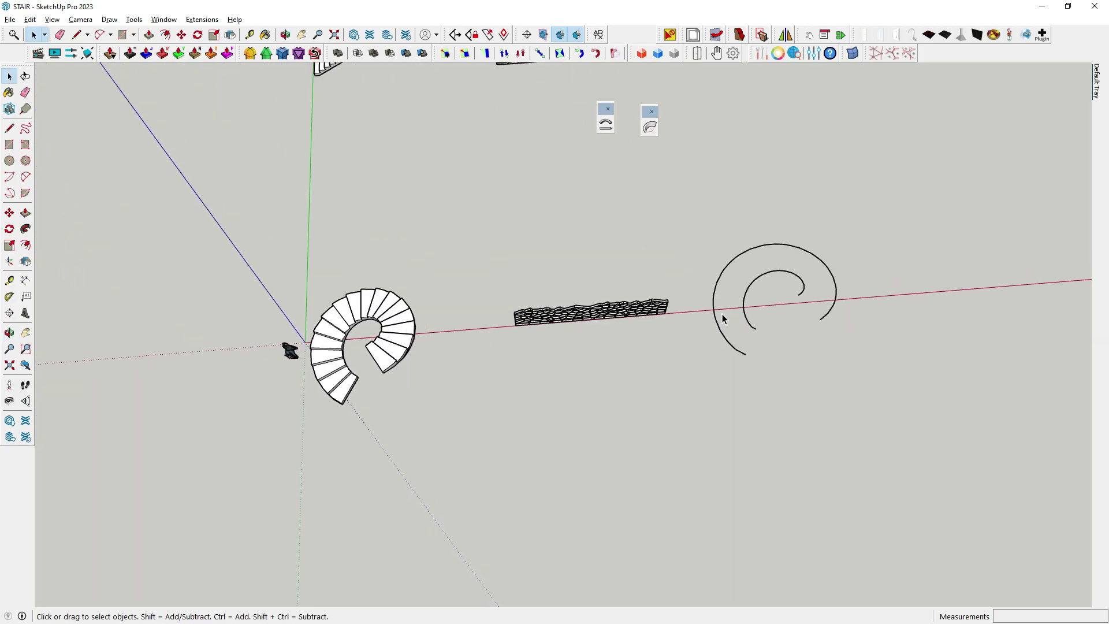
mouse_move(722, 319)
middle_mouse_down()
mouse_move(797, 358)
mouse_move(787, 210)
middle_mouse_up()
scroll(739, 203, "up", 2)
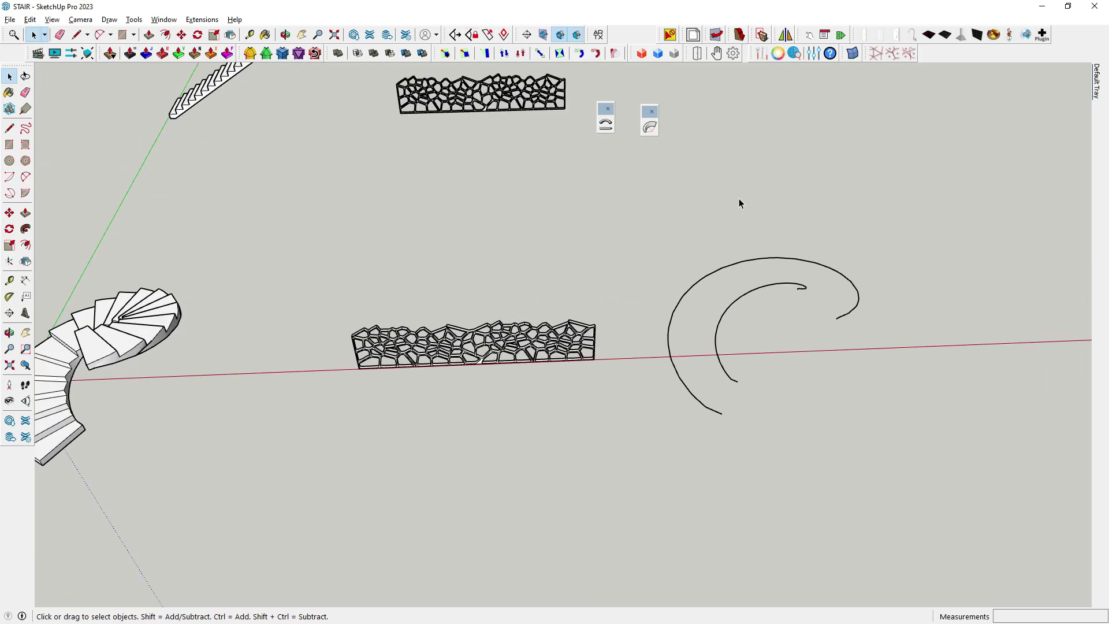
left_click_drag(648, 113, 631, 17)
middle_click_drag(629, 218, 144, 391)
left_click(439, 375)
scroll(407, 454, "up", 2)
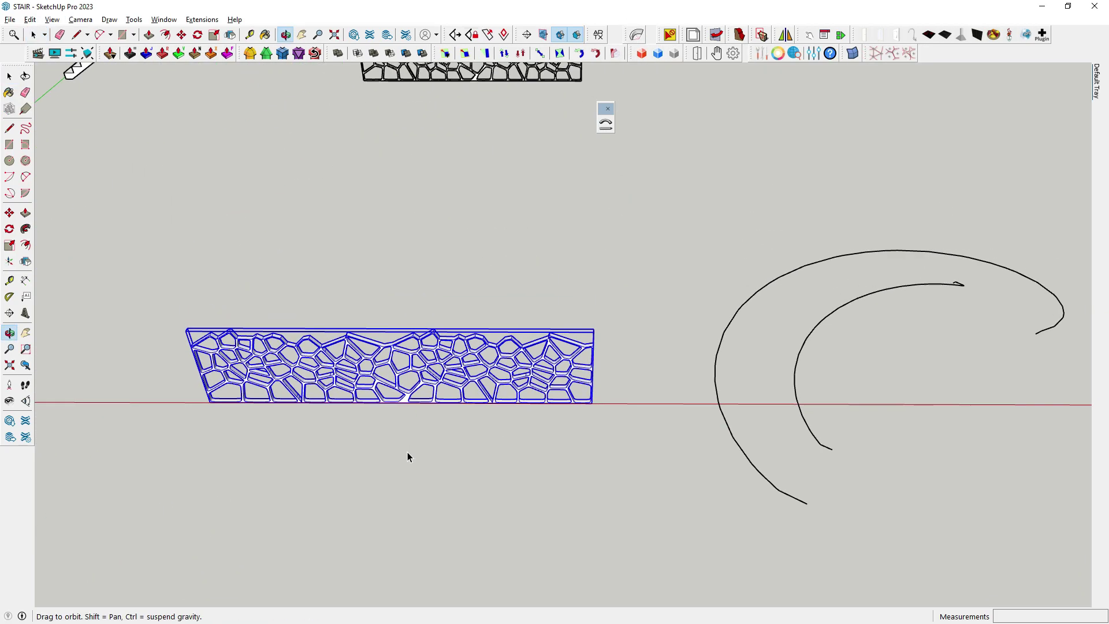
- Start a line at the lower Voronoi panel's lower-left corner
key("l")
scroll(180, 400, "up", 2)
scroll(179, 400, "up", 3)
scroll(179, 400, "up", 2)
left_click(177, 401)
scroll(176, 401, "down", 2)
scroll(582, 460, "down", 2)
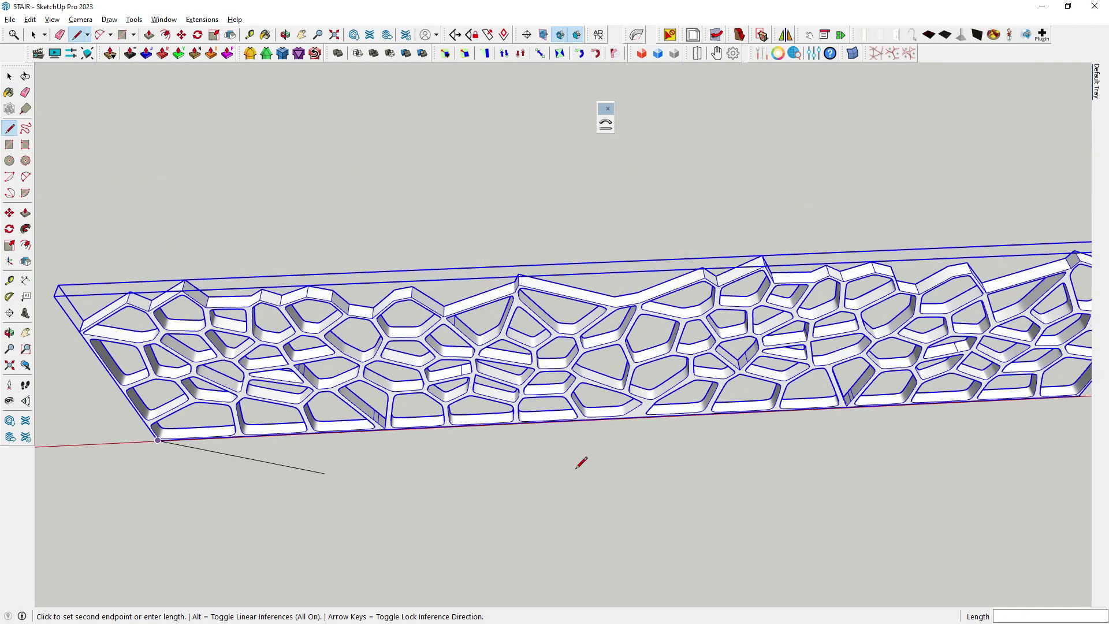
- Cancel the line and start a Shape Bender bend of the selected lower panel
scroll(871, 430, "up", 2)
scroll(871, 430, "up", 2)
scroll(884, 398, "up", 3)
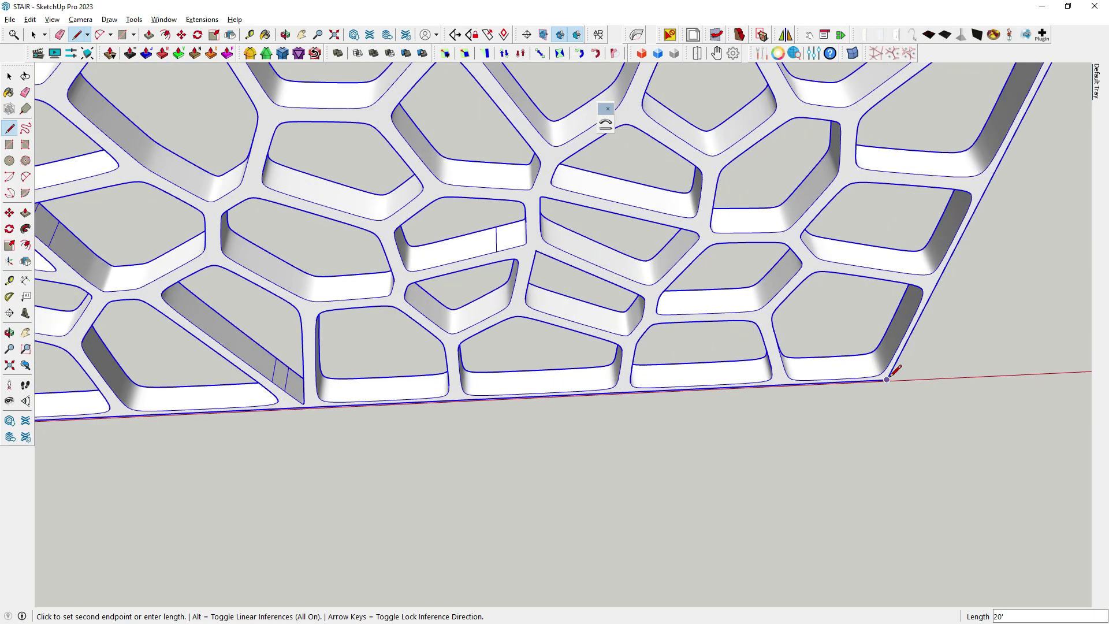
left_click(9, 76)
scroll(457, 484, "down", 3)
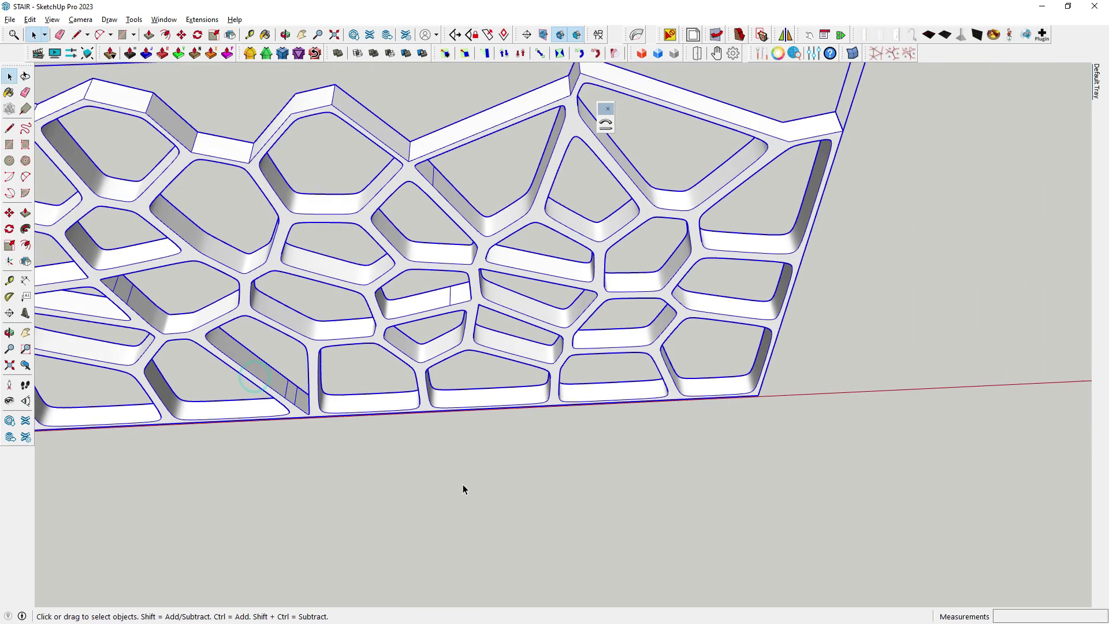
middle_click_drag(456, 484, 549, 396)
left_click(606, 125)
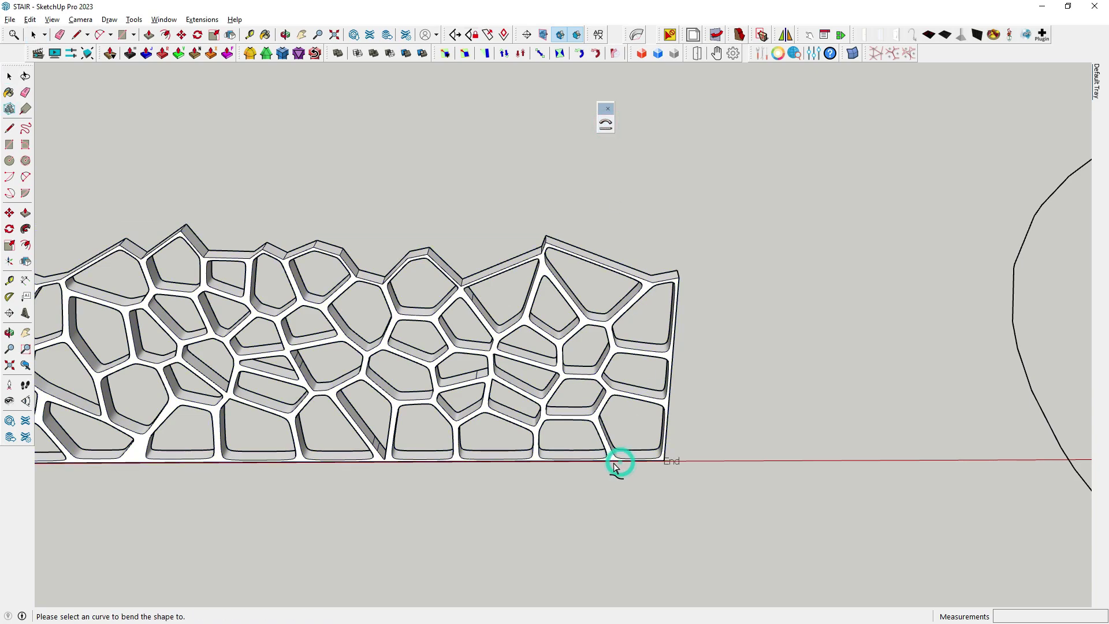
- Bend the first Voronoi panel along the inner spiral curve and accept it
scroll(614, 467, "down", 2)
scroll(317, 426, "down", 2)
scroll(482, 403, "down", 2)
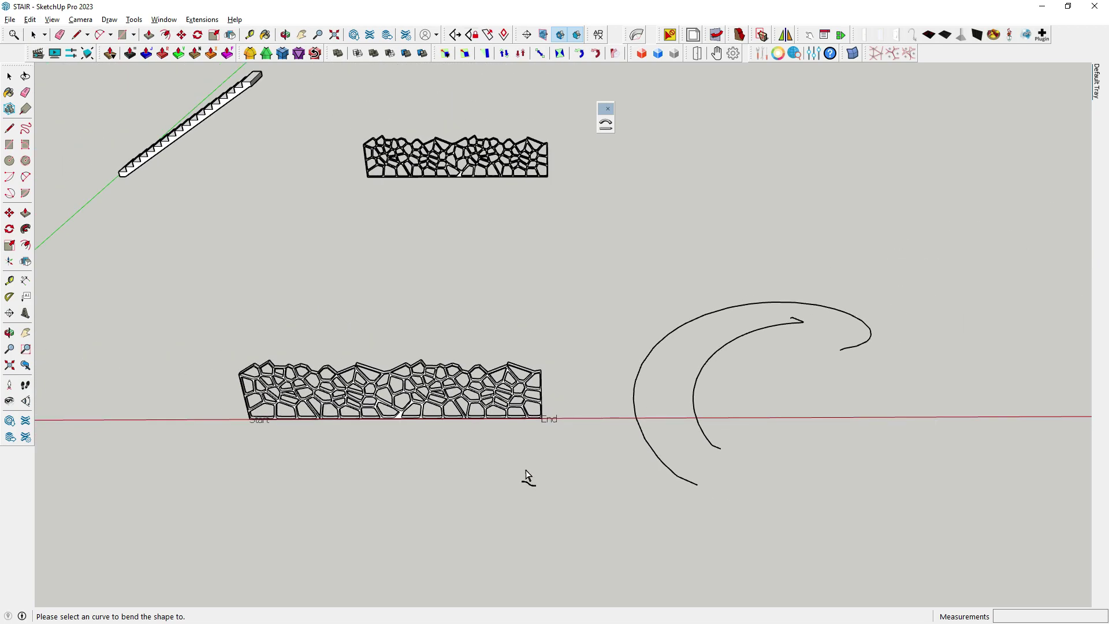
middle_click_drag(537, 450, 652, 422)
mouse_move(702, 396)
middle_mouse_down()
mouse_move(664, 483)
mouse_move(690, 454)
middle_mouse_up()
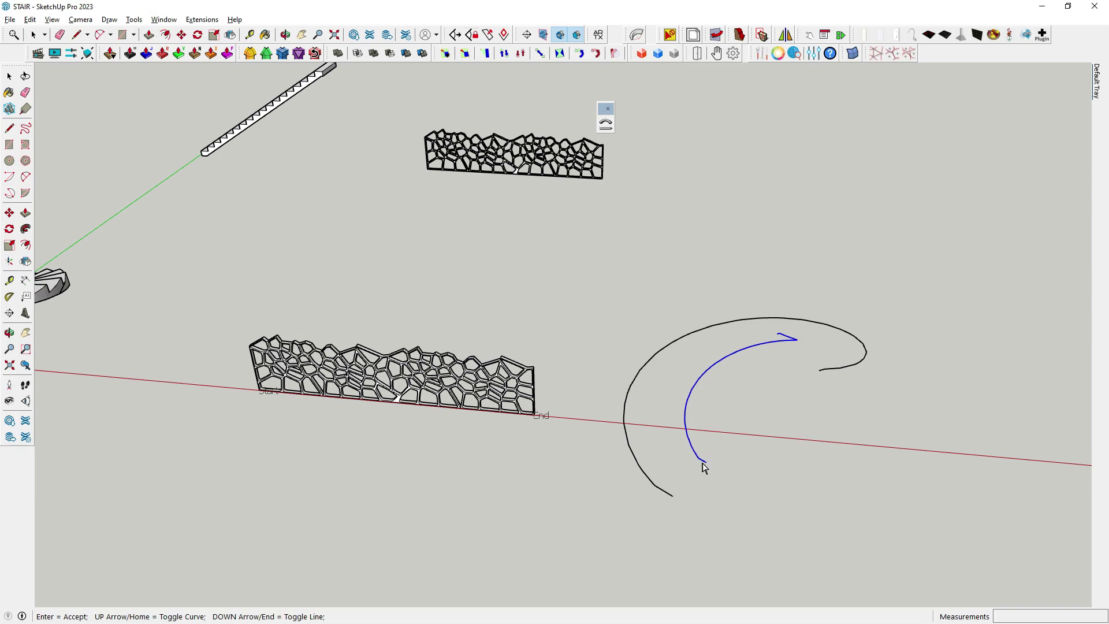
left_click(702, 463)
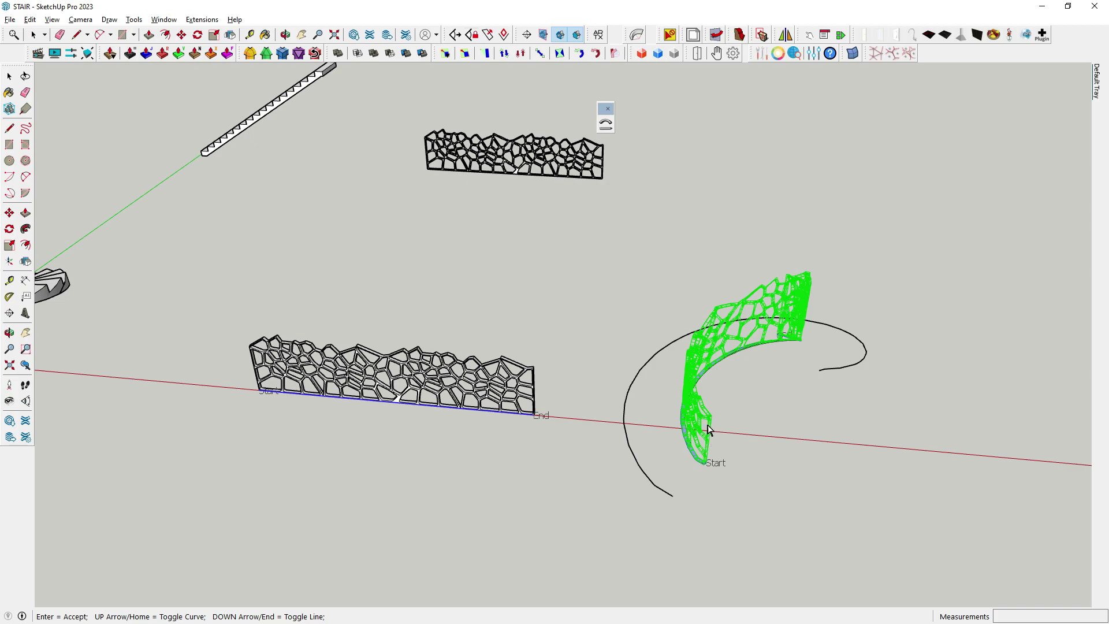
key("Return")
mouse_move(709, 430)
middle_mouse_down()
mouse_move(762, 465)
mouse_move(550, 425)
mouse_move(438, 371)
mouse_move(713, 441)
mouse_move(737, 408)
mouse_move(584, 441)
mouse_move(885, 528)
mouse_move(1045, 470)
mouse_move(941, 578)
mouse_move(659, 439)
mouse_move(660, 369)
middle_mouse_up()
- Bend the second Voronoi panel from its base line along its spiral curve
scroll(608, 438, "down", 4)
scroll(583, 338, "up", 3)
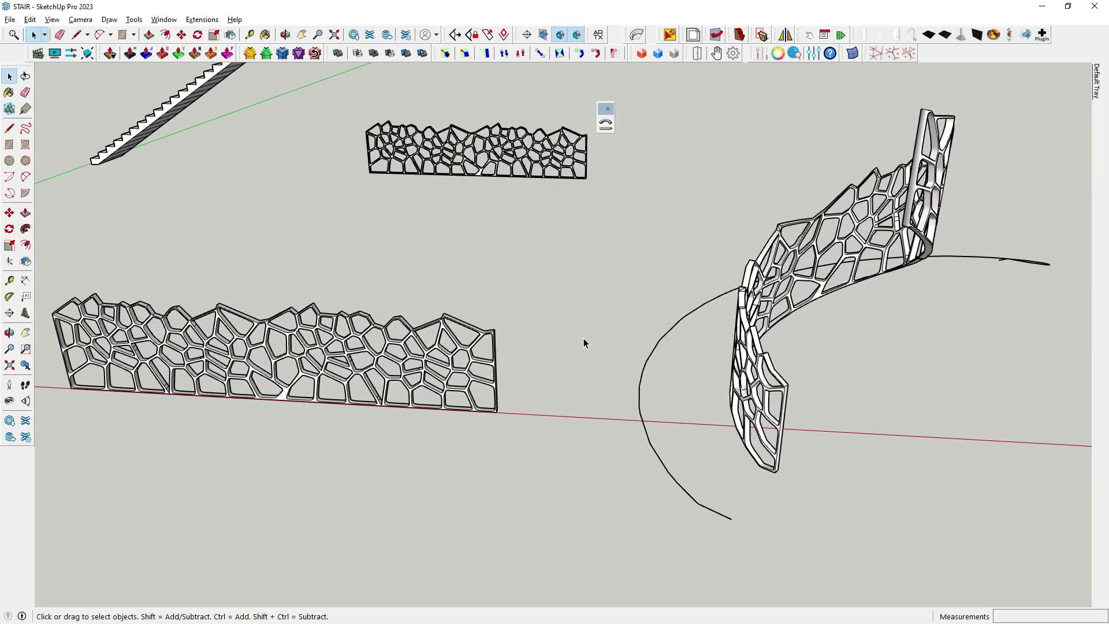
scroll(634, 439, "down", 2)
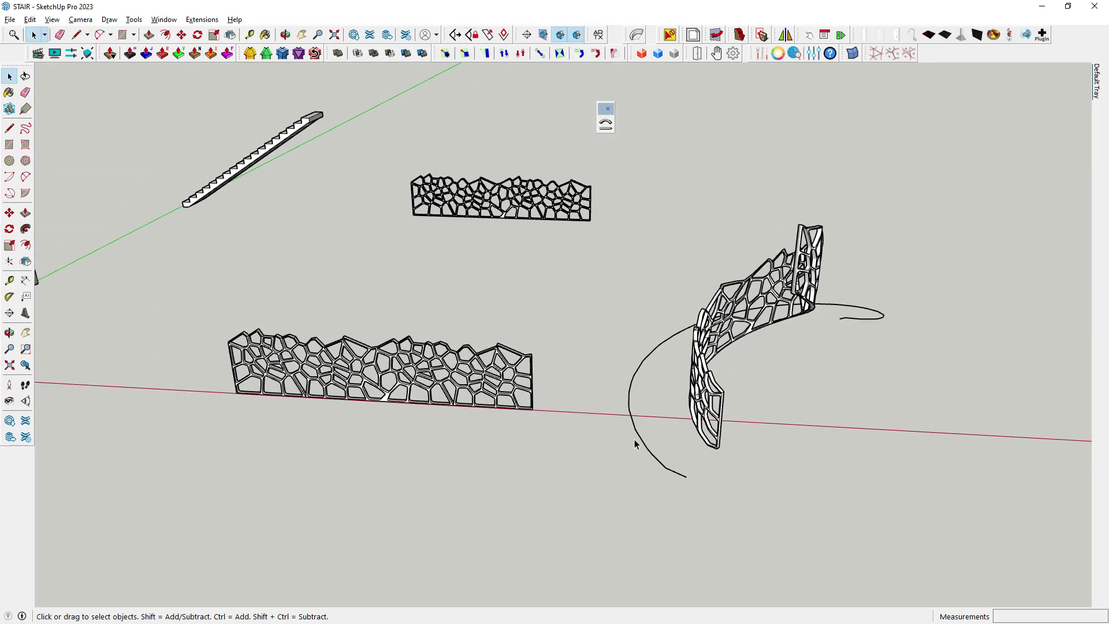
left_click(501, 405)
scroll(616, 411, "up", 1)
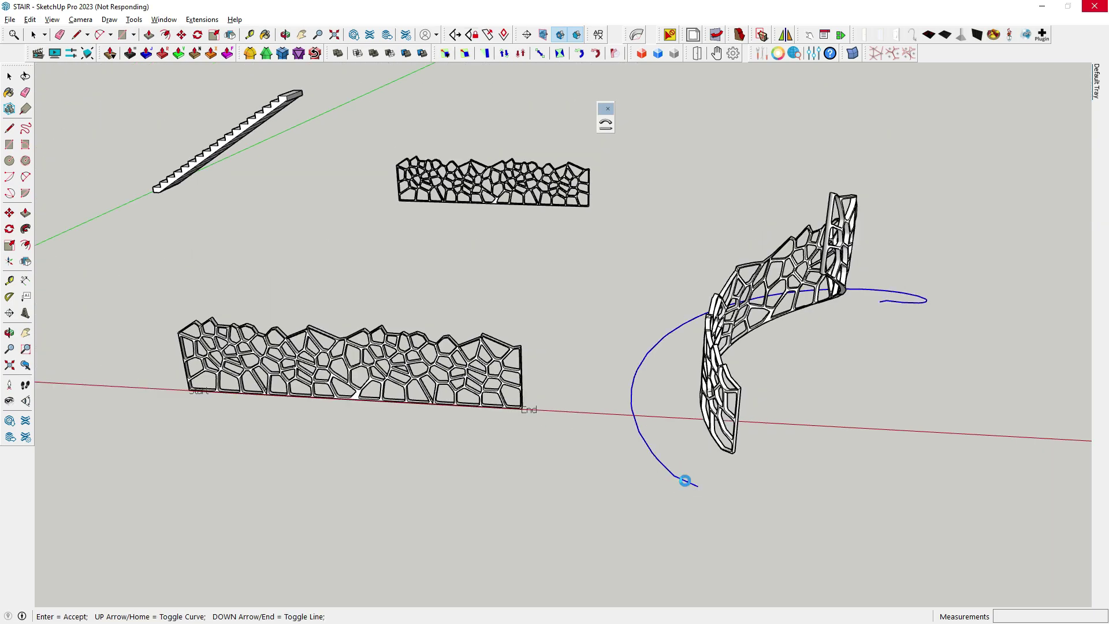
scroll(644, 531, "down", 1)
key("Return")
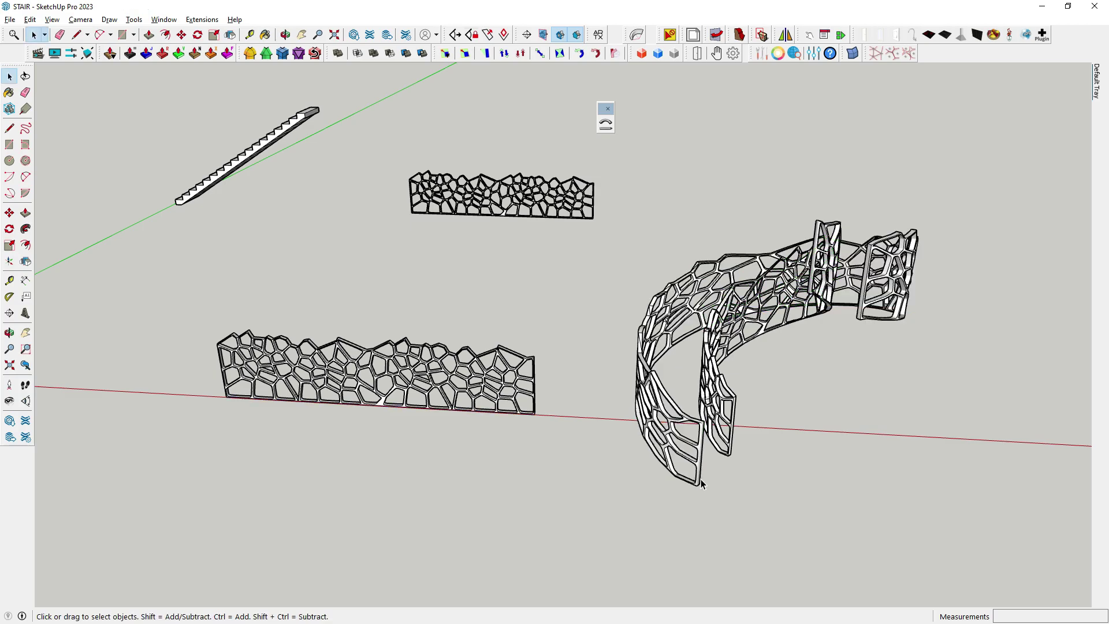
mouse_move(518, 441)
middle_mouse_down()
mouse_move(600, 445)
mouse_move(678, 384)
middle_mouse_up()
- Soften the edges of the left bent Voronoi wall inside its group
scroll(678, 383, "up", 3)
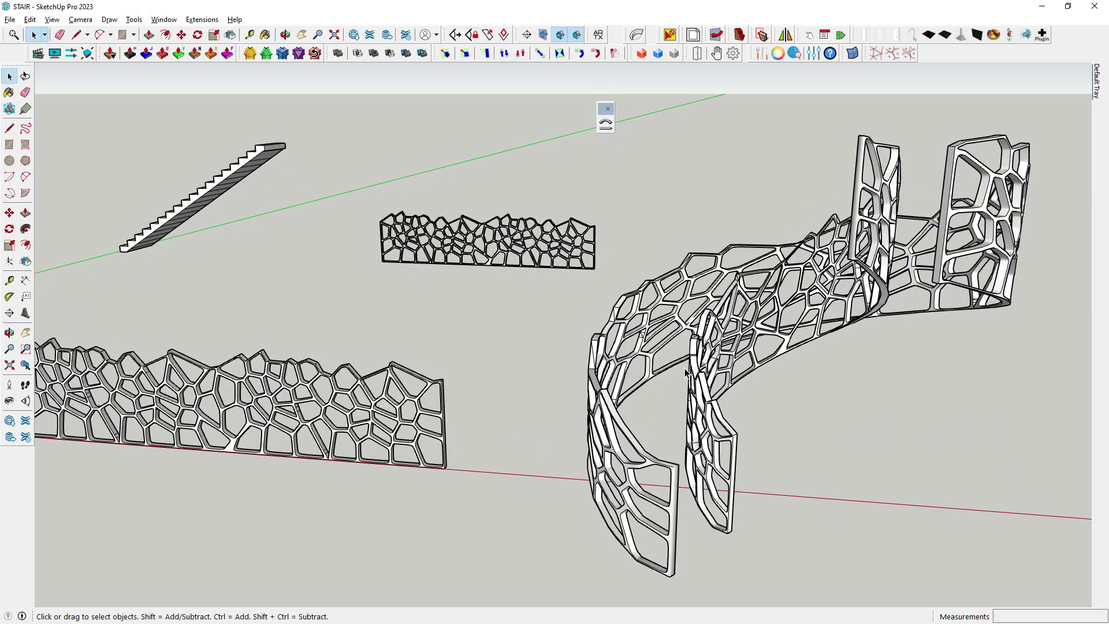
scroll(747, 416, "up", 3)
scroll(699, 419, "up", 1)
scroll(699, 418, "down", 1)
left_click(657, 515)
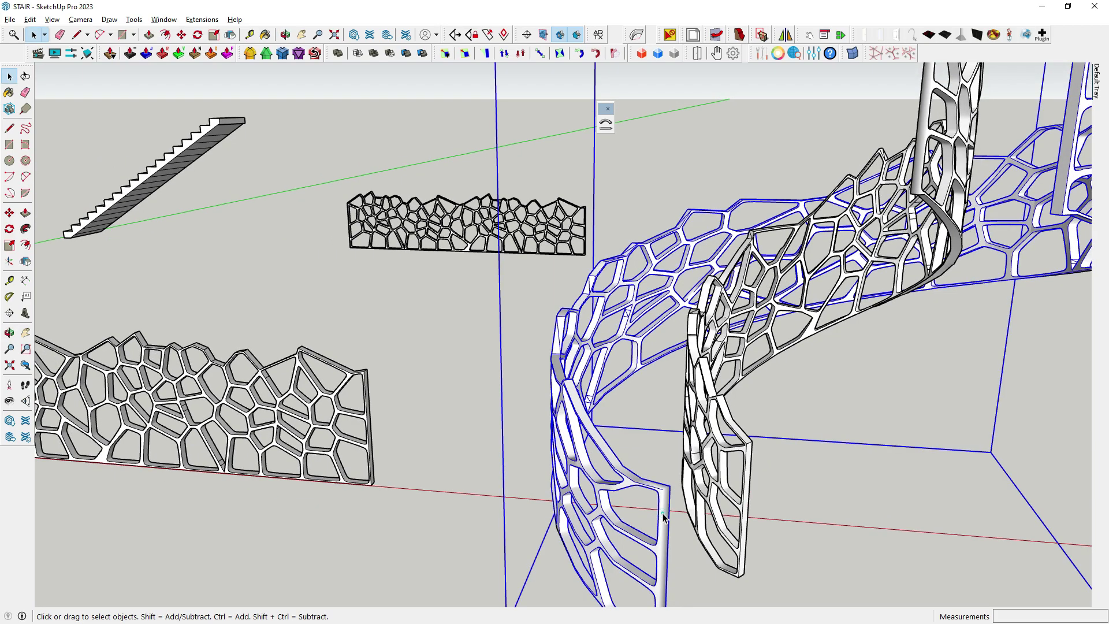
double_click(663, 513)
triple_click(663, 515)
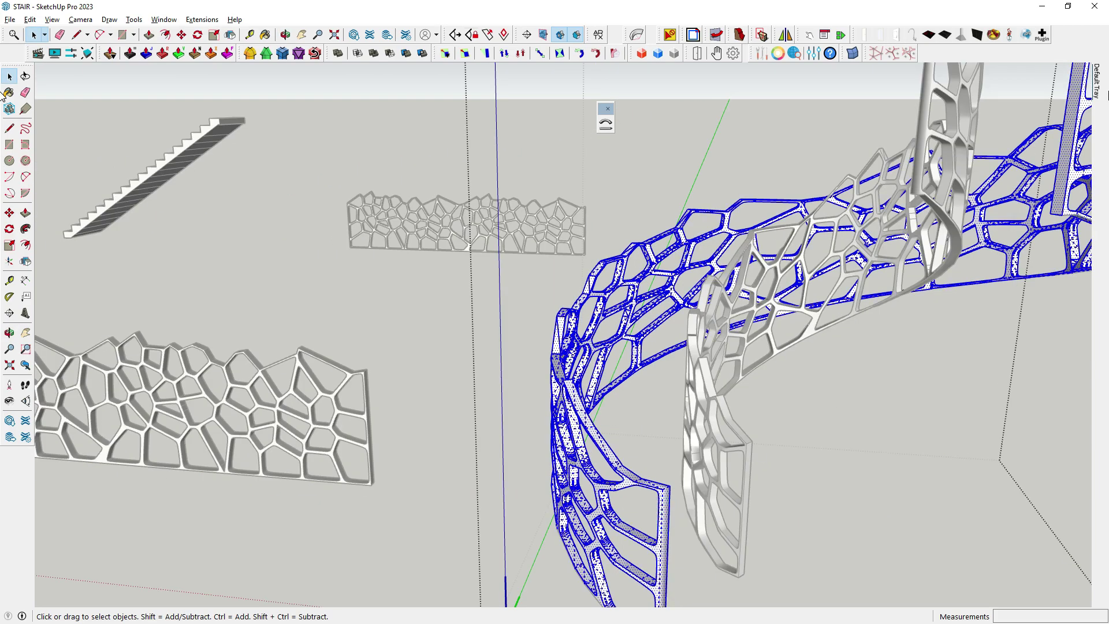
mouse_move(945, 223)
left_mouse_down()
mouse_move(981, 222)
mouse_move(945, 223)
left_mouse_up()
left_click(477, 376)
- Window-select the stair and both walls, then dismiss the menu and clear the selection
scroll(743, 379, "down", 3)
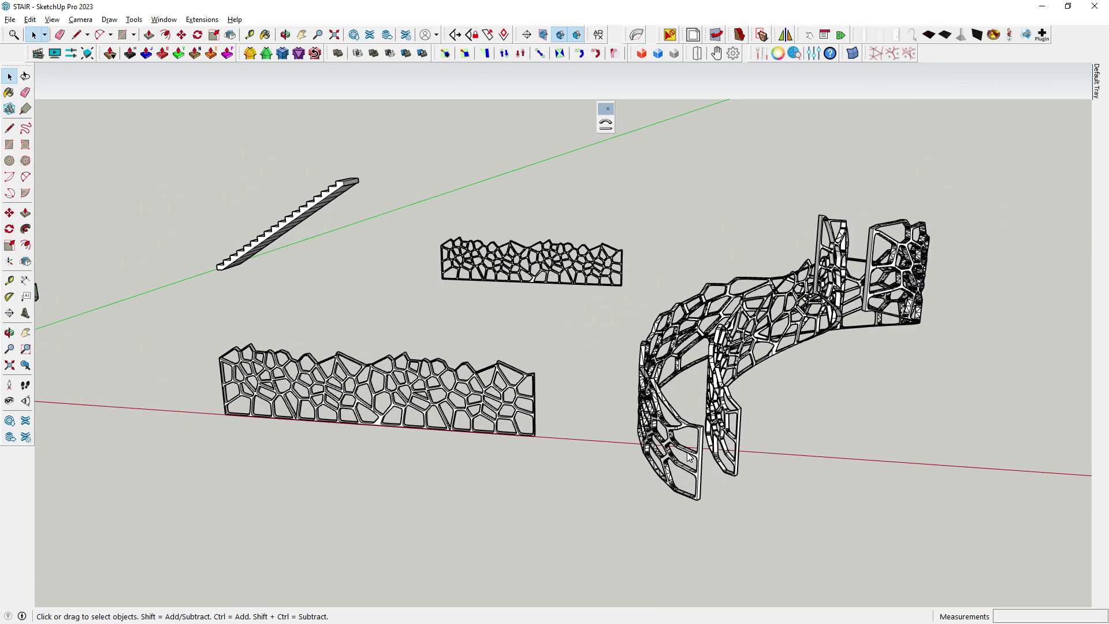
mouse_move(742, 380)
middle_mouse_down()
mouse_move(878, 515)
mouse_move(750, 446)
middle_mouse_up()
scroll(715, 400, "up", 3)
scroll(715, 400, "up", 2)
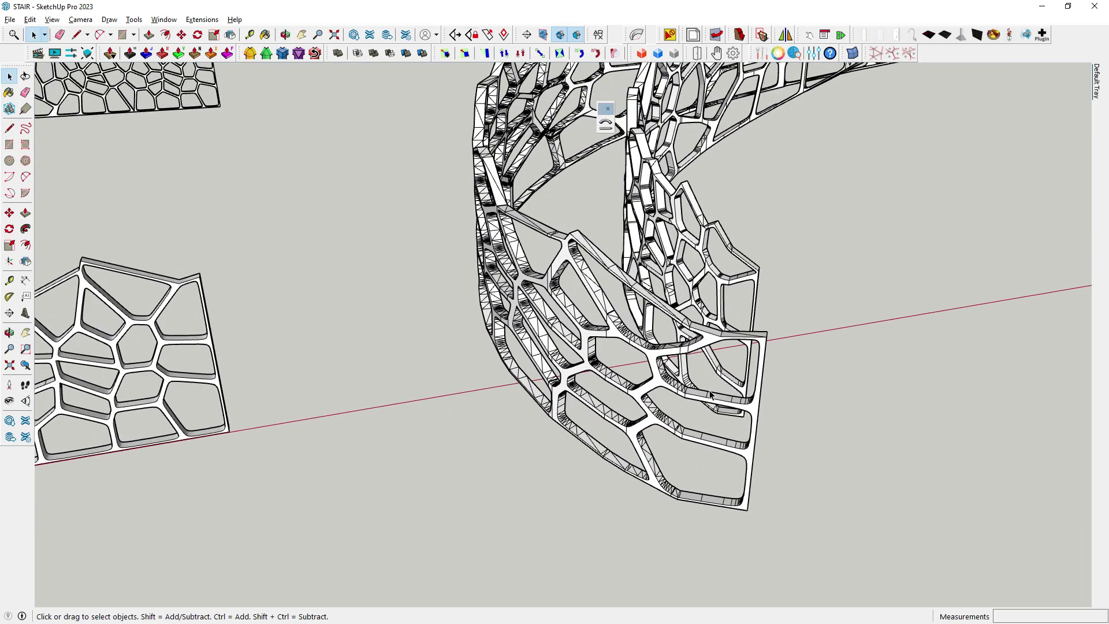
scroll(601, 340, "up", 3)
scroll(547, 382, "up", 2)
scroll(547, 383, "down", 2)
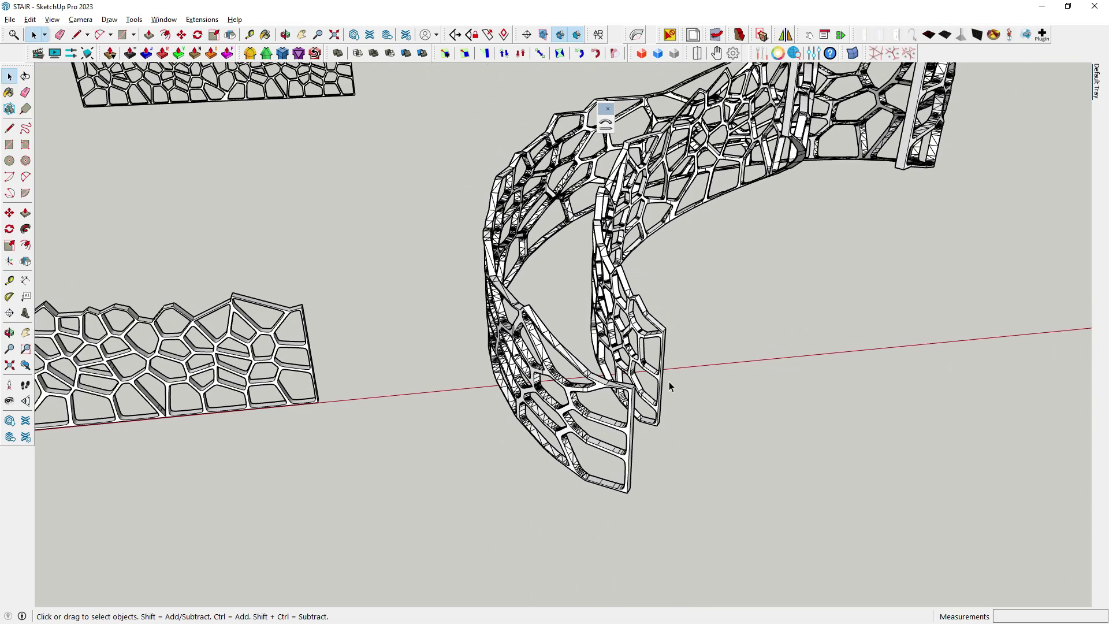
left_click_drag(683, 393, 543, 344)
right_click(570, 369)
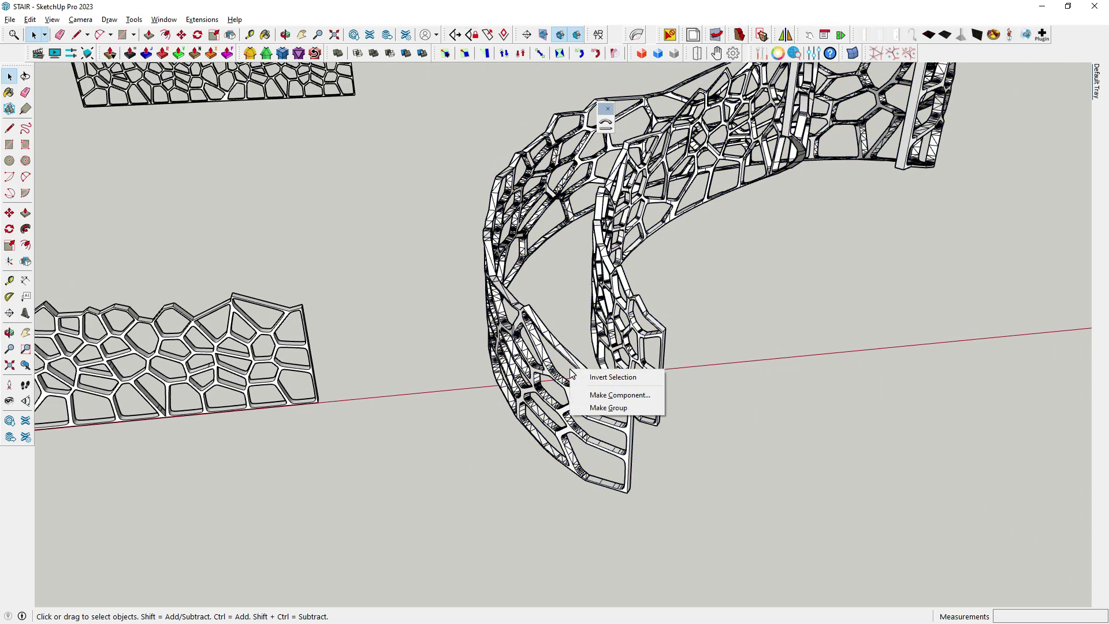
key("Escape")
- Select the inner and outer Voronoi walls and Make Group
left_click(633, 320)
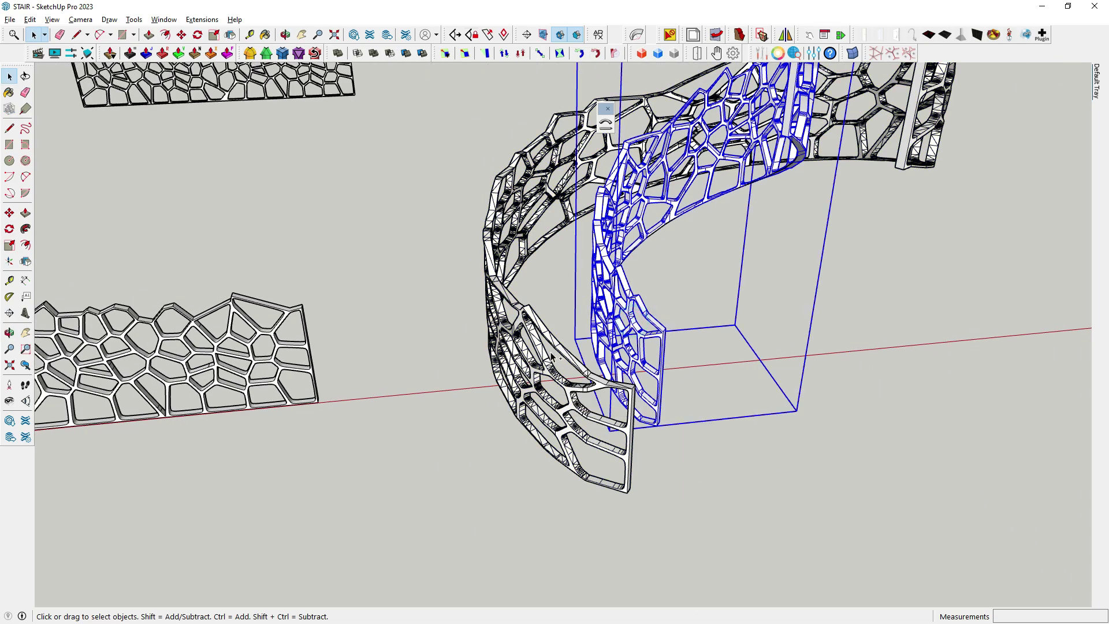
left_click(553, 348, "shift")
right_click(552, 348)
left_click(579, 145)
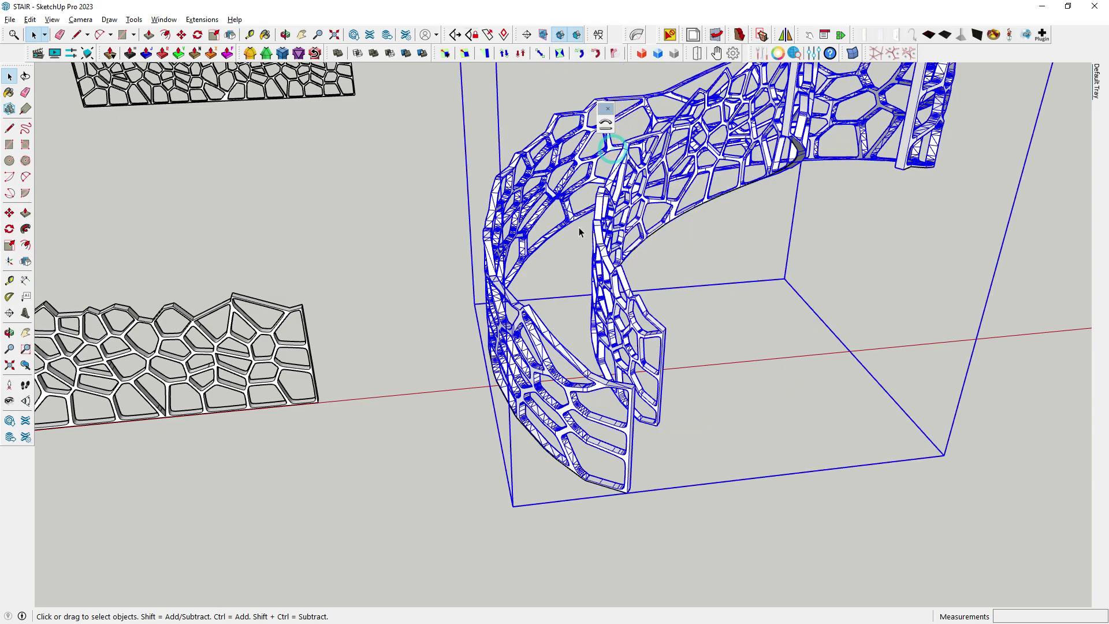
- Move the grouped Voronoi walls from their bottom corner onto the spiral stair
left_click(7, 220)
scroll(611, 508, "up", 3)
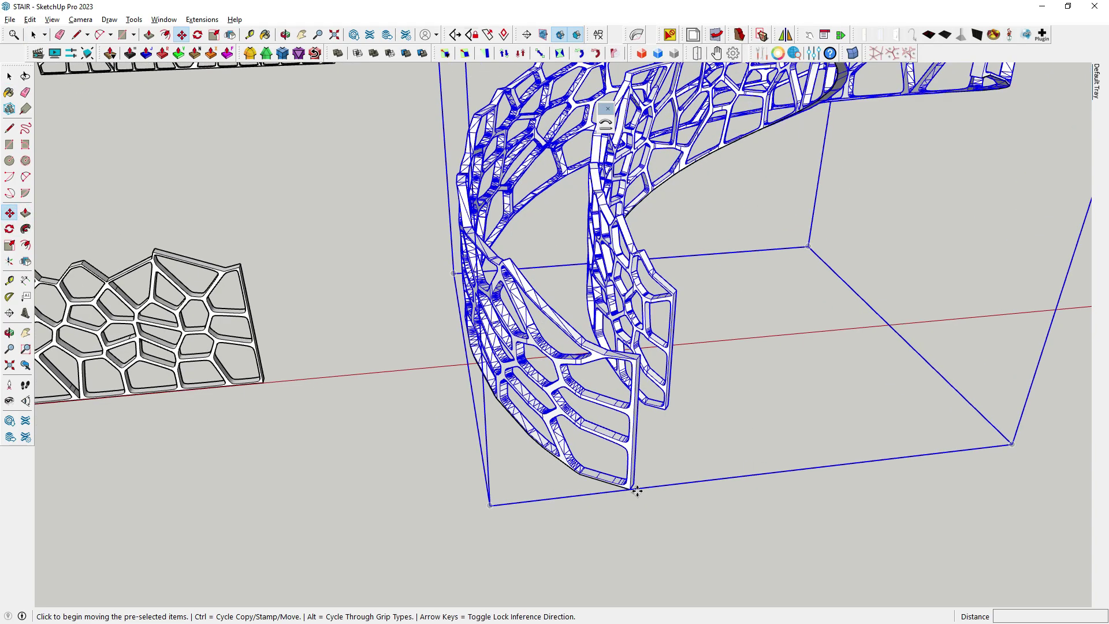
scroll(633, 487, "up", 3)
left_click(632, 490)
scroll(875, 374, "down", 3)
scroll(860, 381, "down", 2)
scroll(843, 393, "down", 3)
scroll(830, 399, "down", 2)
scroll(502, 434, "up", 2)
scroll(483, 445, "up", 2)
scroll(470, 453, "up", 2)
scroll(471, 453, "up", 2)
left_click(471, 453)
scroll(476, 459, "up", 2)
mouse_move(477, 460)
middle_mouse_down()
mouse_move(272, 479)
mouse_move(175, 343)
middle_mouse_up()
scroll(485, 364, "up", 2)
scroll(604, 366, "up", 2)
- Inside the stair group, move the stringer 3 inches along the red axis
key("space")
scroll(555, 375, "down", 3)
scroll(586, 347, "up", 1)
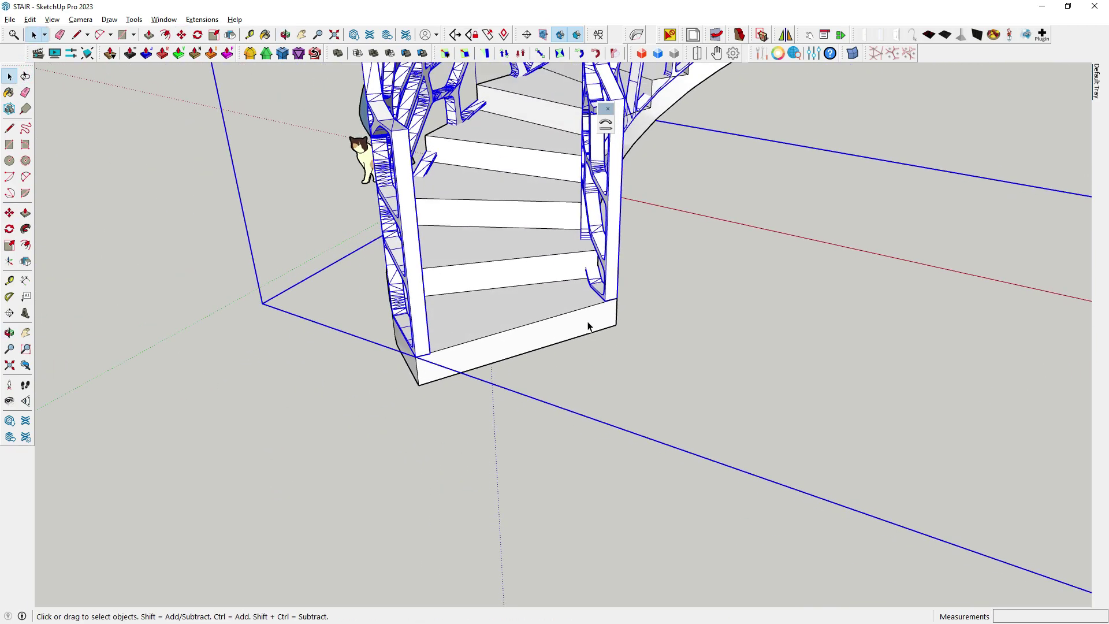
scroll(441, 296, "up", 2)
scroll(427, 347, "up", 2)
double_click(434, 359)
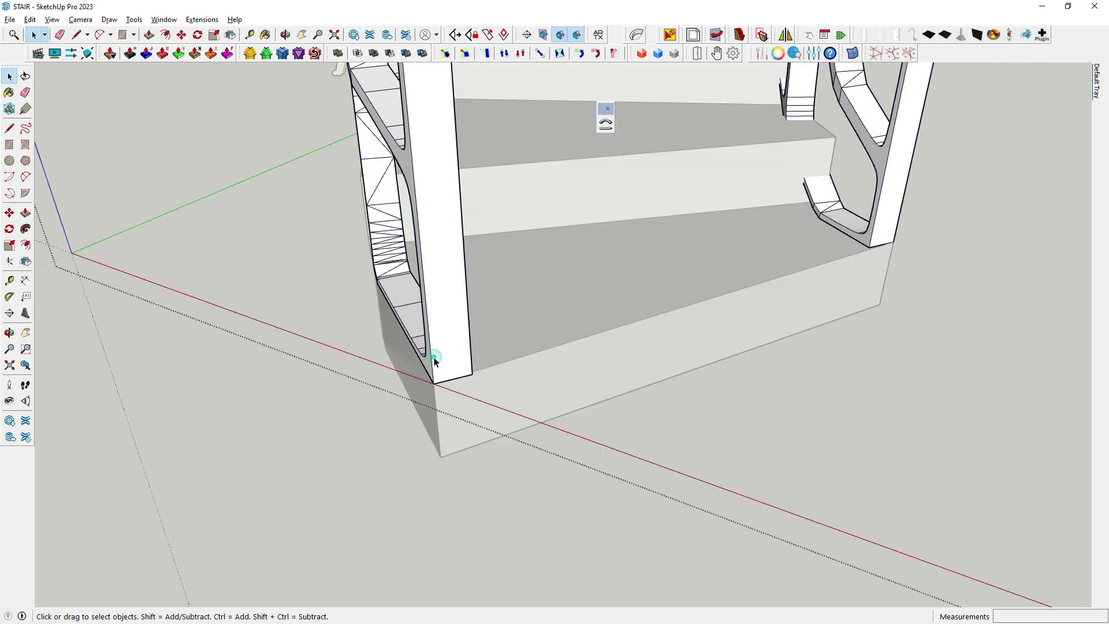
left_click(443, 359)
left_click(10, 212)
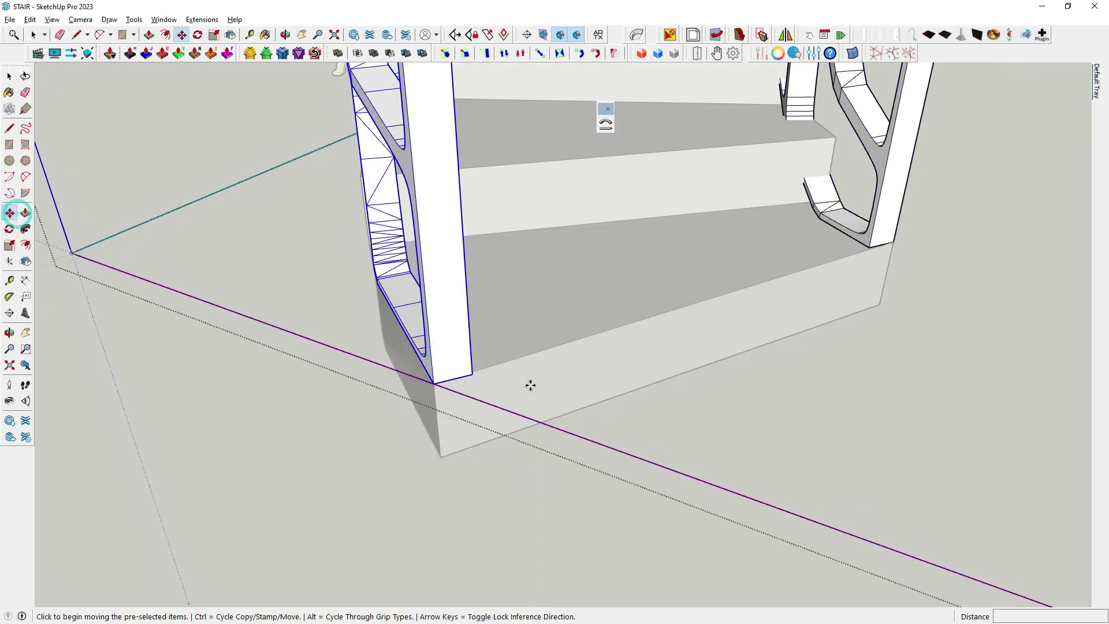
left_click(473, 376)
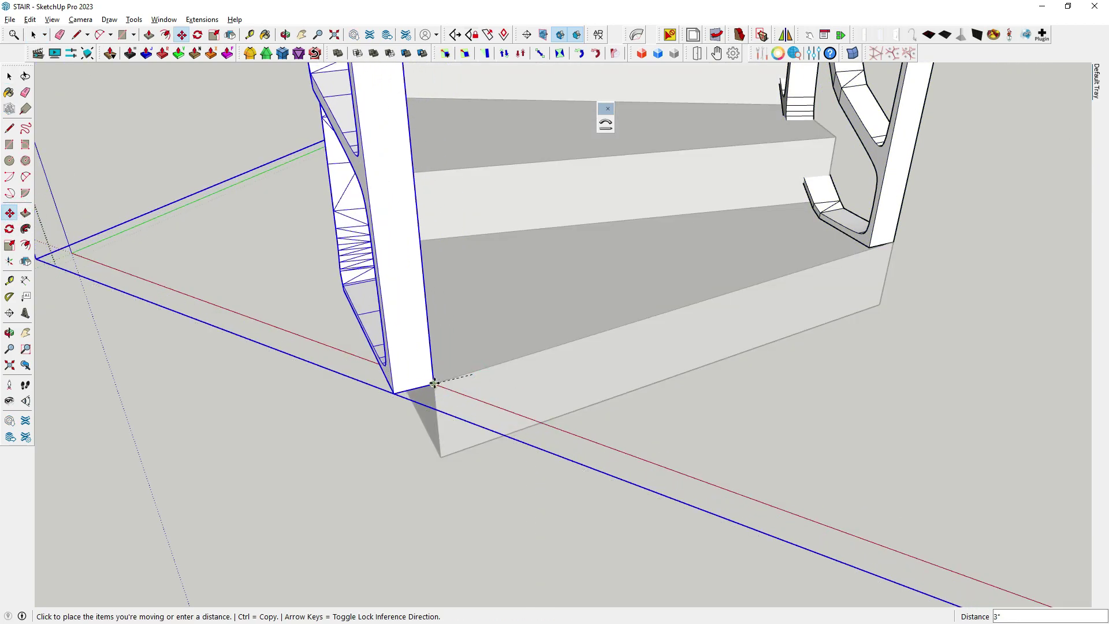
scroll(435, 384, "down", 3)
mouse_move(453, 384)
middle_mouse_down()
mouse_move(485, 379)
mouse_move(490, 237)
mouse_move(478, 328)
middle_mouse_up()
left_click(479, 328)
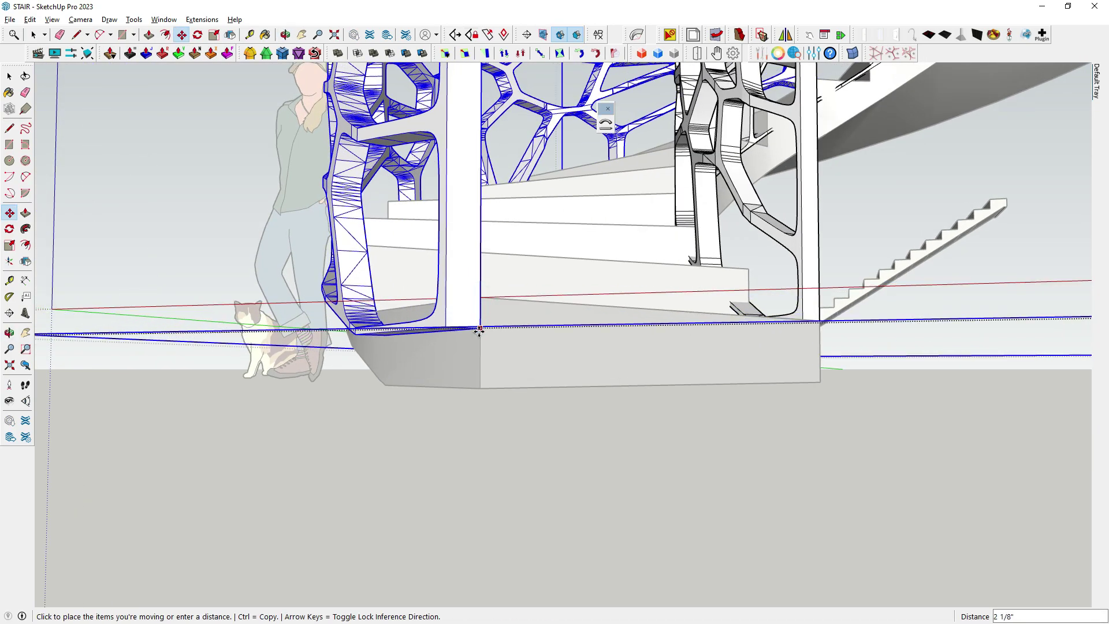
key("Return")
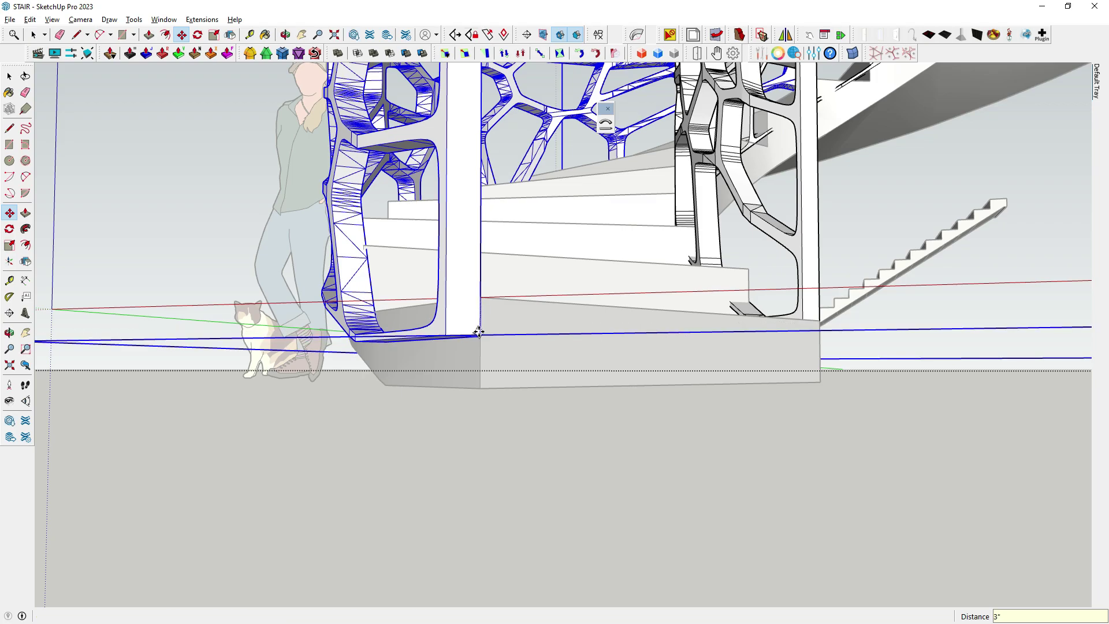
- Select the stair's right railing for moving
left_click(9, 76)
middle_click_drag(635, 235, 741, 375)
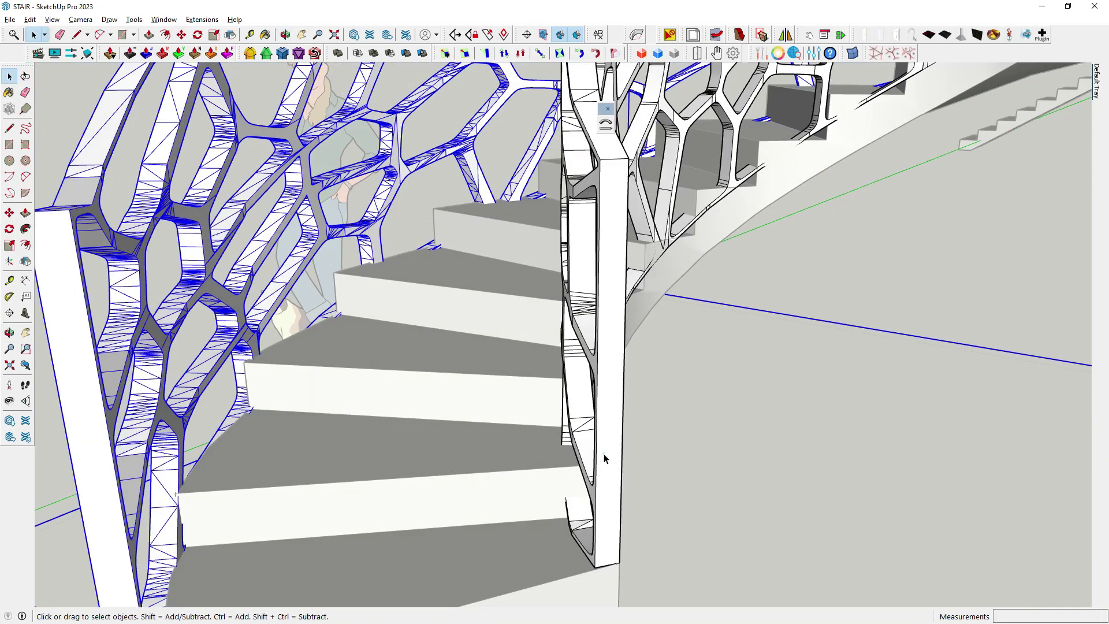
left_click(605, 458)
scroll(604, 458, "down", 3)
scroll(604, 458, "down", 2)
left_click(10, 212)
scroll(592, 485, "up", 3)
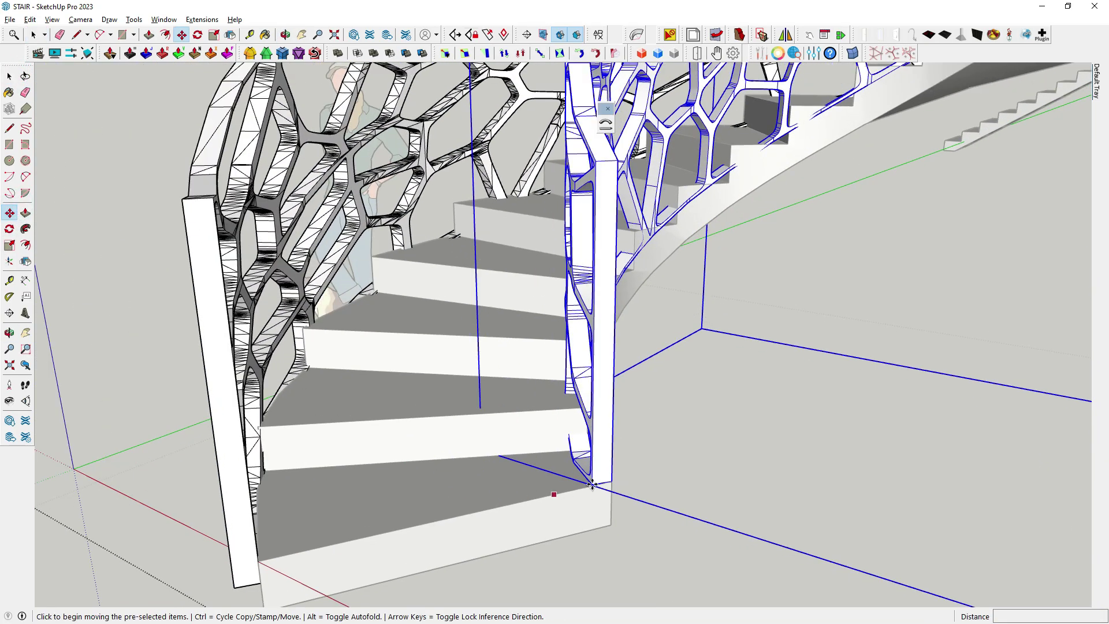
scroll(592, 485, "up", 2)
scroll(594, 484, "down", 1)
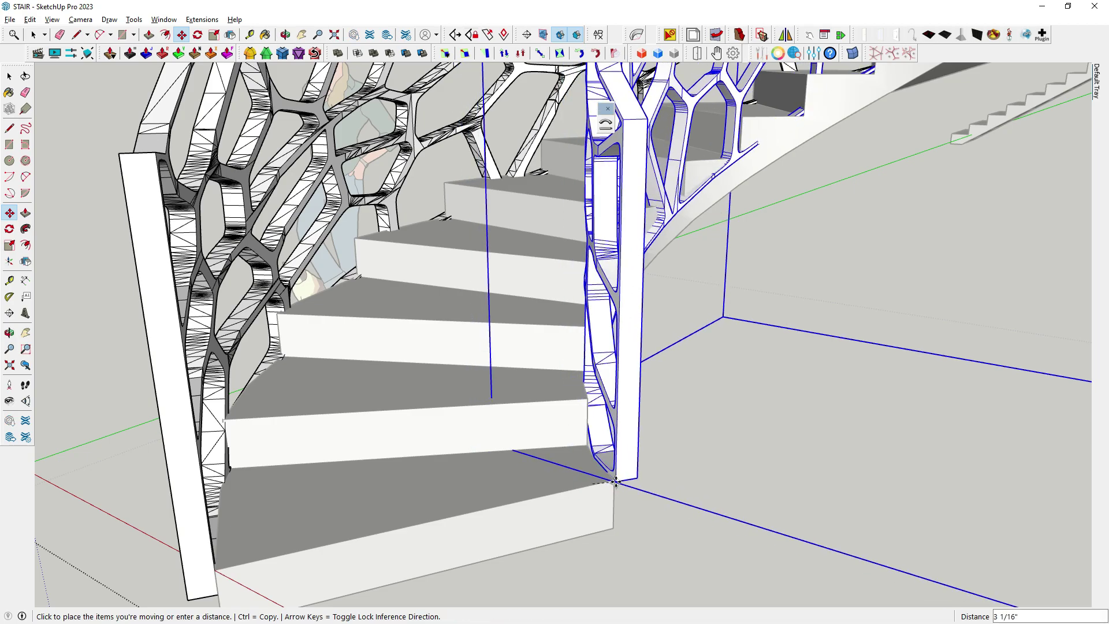
mouse_move(611, 485)
middle_mouse_down()
mouse_move(650, 507)
mouse_move(465, 460)
mouse_move(572, 456)
mouse_move(890, 200)
mouse_move(314, 376)
mouse_move(396, 290)
mouse_move(404, 300)
mouse_move(305, 315)
mouse_move(323, 333)
middle_mouse_up()
scroll(650, 507, "down", 3)
scroll(650, 507, "down", 3)
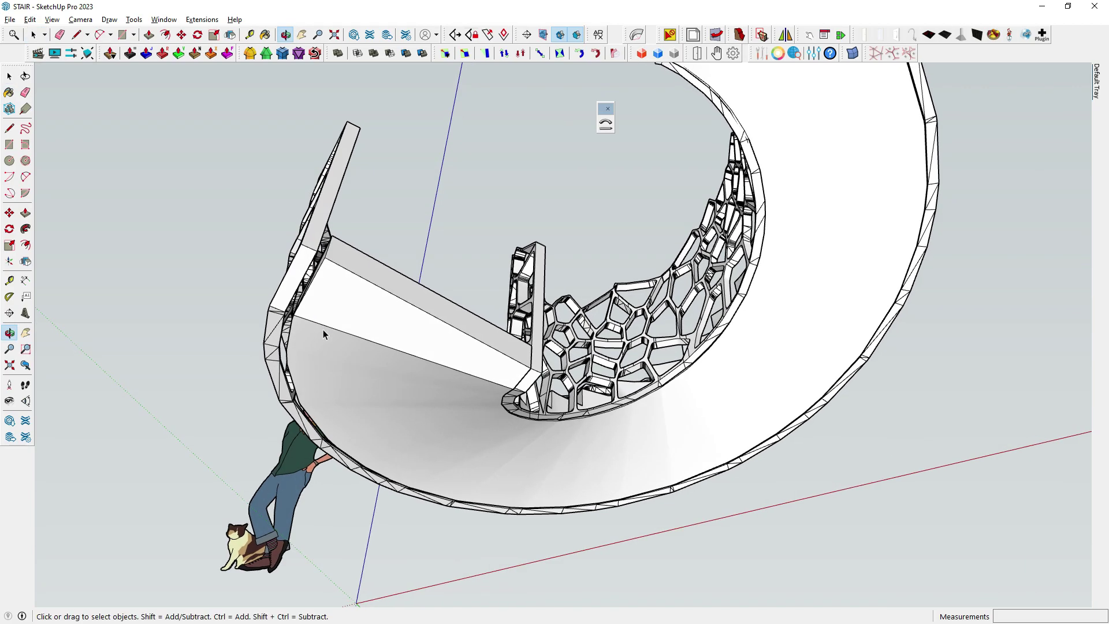
- Inside the stair group, scale the stair slightly from a side grip
double_click(285, 287)
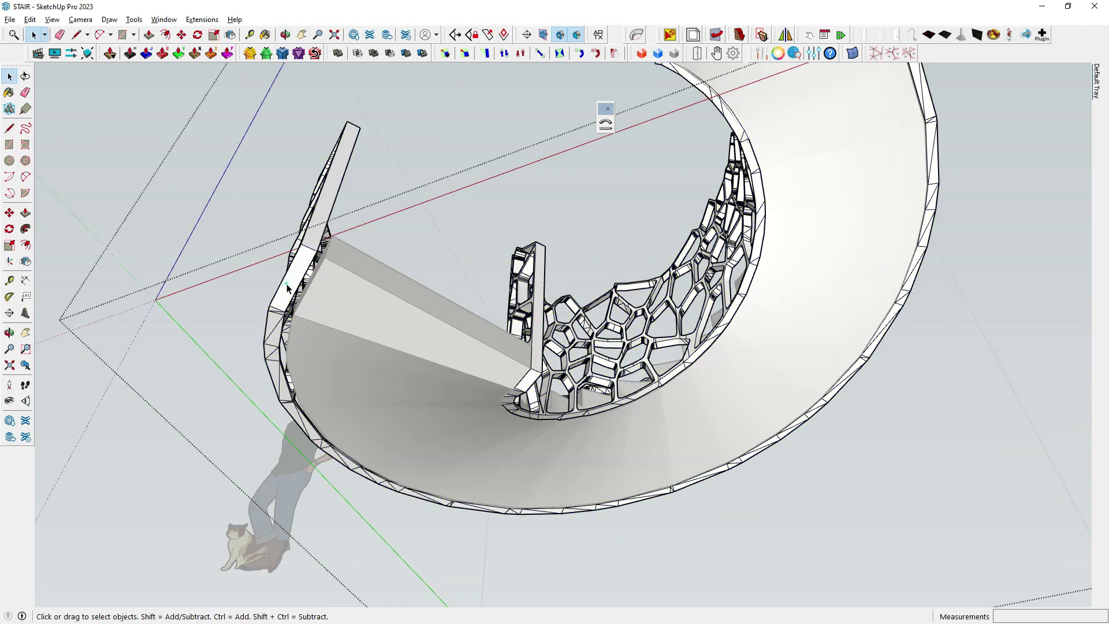
left_click(9, 245)
mouse_move(323, 347)
middle_mouse_down()
mouse_move(395, 403)
mouse_move(369, 374)
middle_mouse_up()
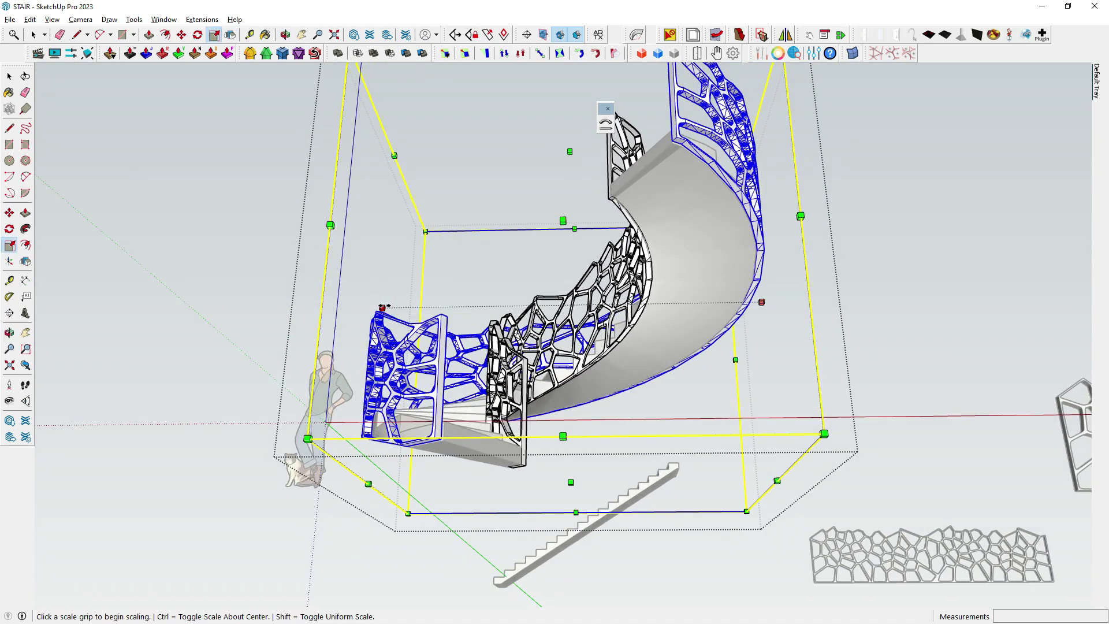
left_click(382, 306)
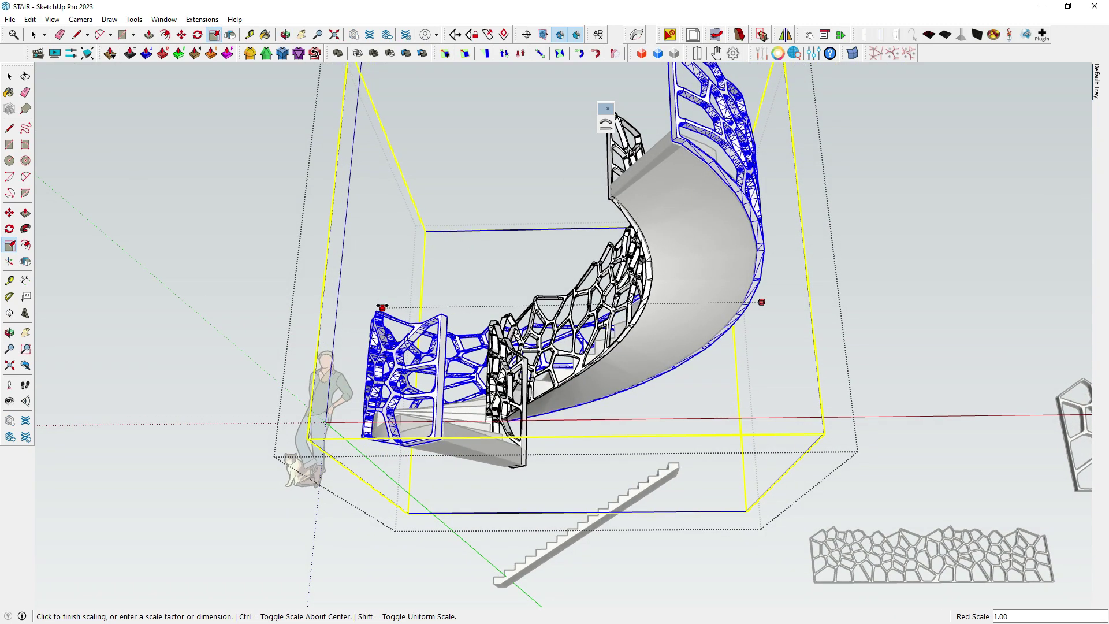
left_click(382, 309)
middle_click_drag(382, 309, 403, 367)
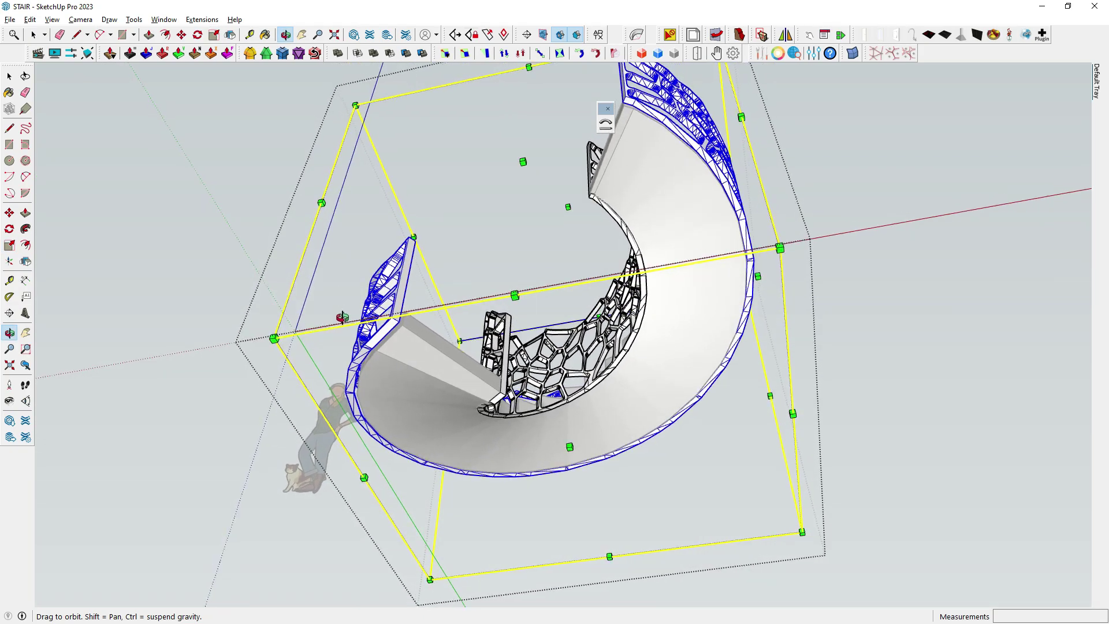
- Scale the spiral stair about 0.99 along the red axis and return to Select
left_click(383, 311)
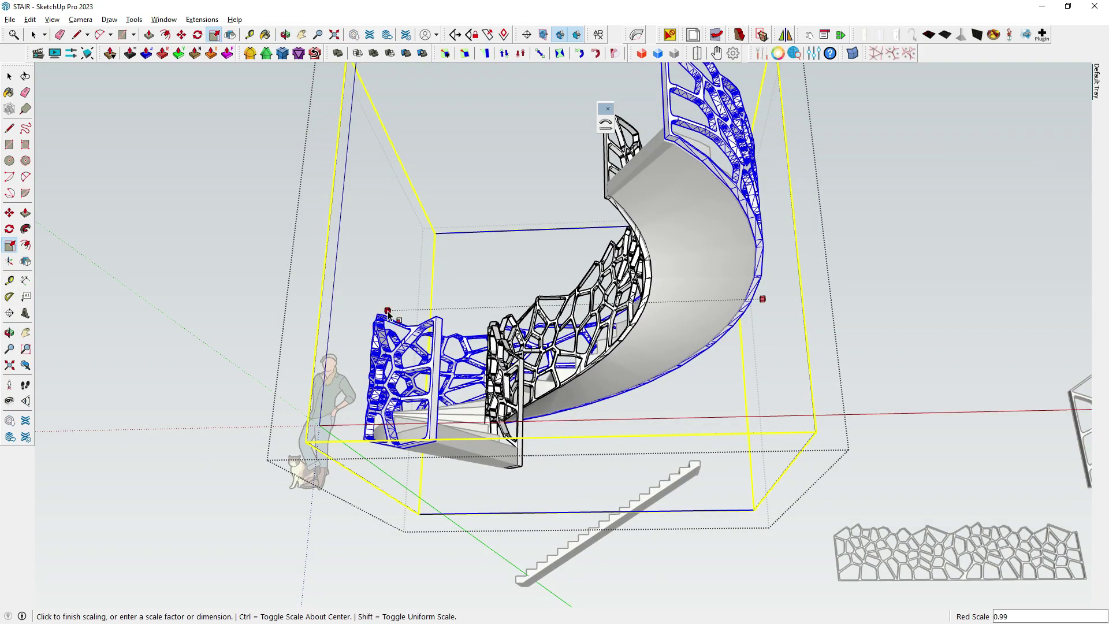
left_click(387, 313)
middle_click_drag(388, 313, 462, 320)
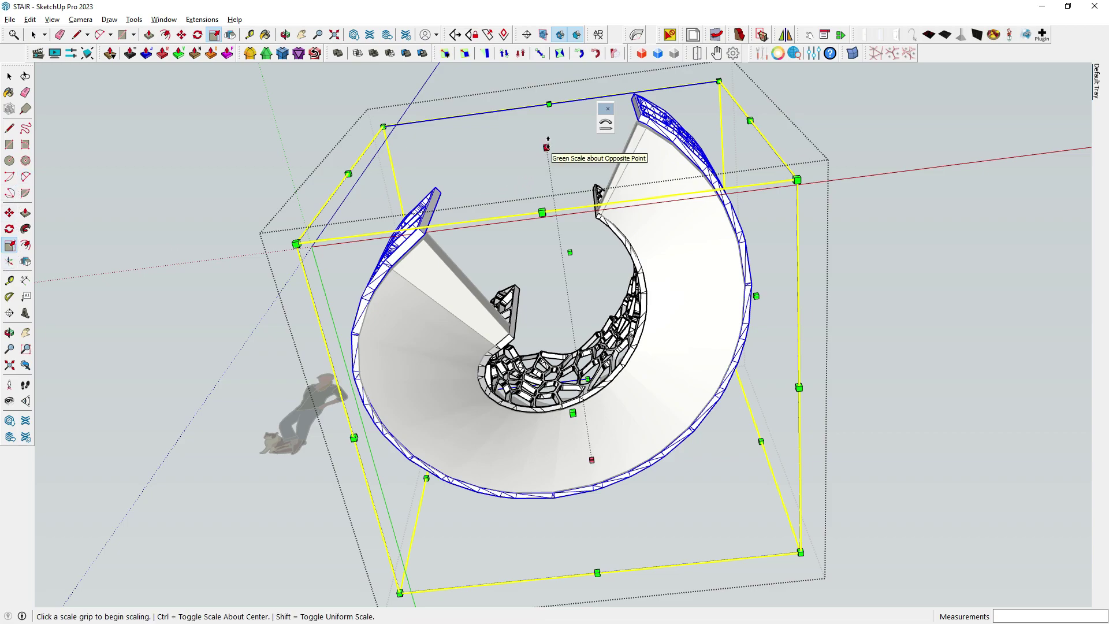
left_click(9, 76)
mouse_move(385, 211)
middle_mouse_down()
mouse_move(366, 448)
mouse_move(470, 557)
middle_mouse_up()
scroll(566, 334, "up", 3)
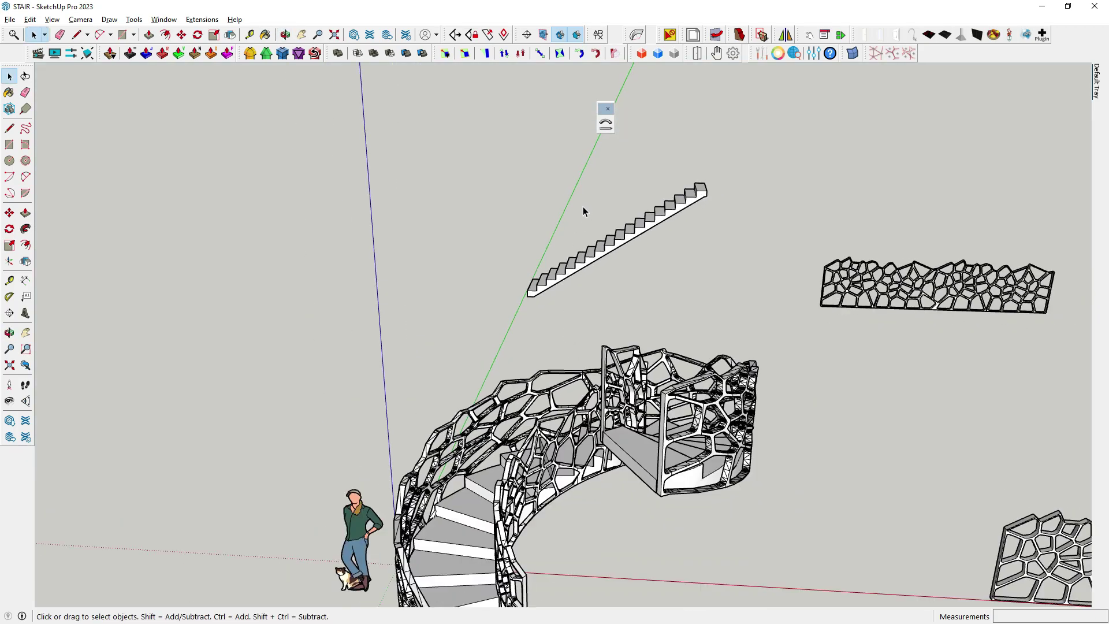
- Delete the straight stair and a flat Voronoi panel, then select the remaining panel
scroll(585, 209, "down", 2)
mouse_move(585, 210)
middle_mouse_down()
mouse_move(558, 342)
mouse_move(635, 375)
middle_mouse_up()
scroll(808, 404, "down", 3)
left_click_drag(910, 466, 782, 279)
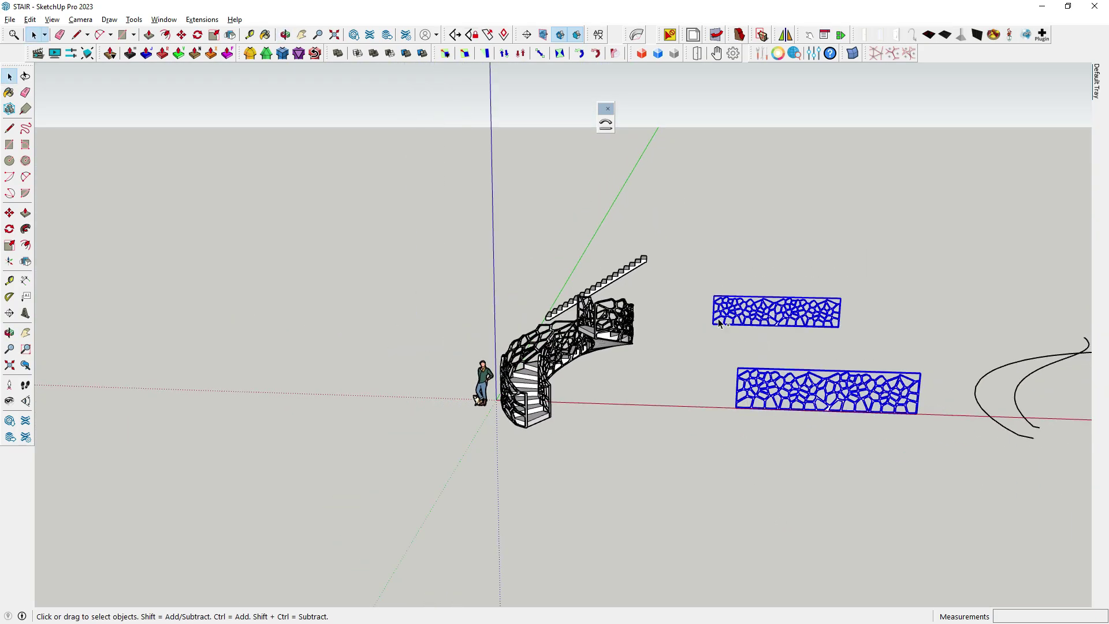
left_click(628, 276, "ctrl")
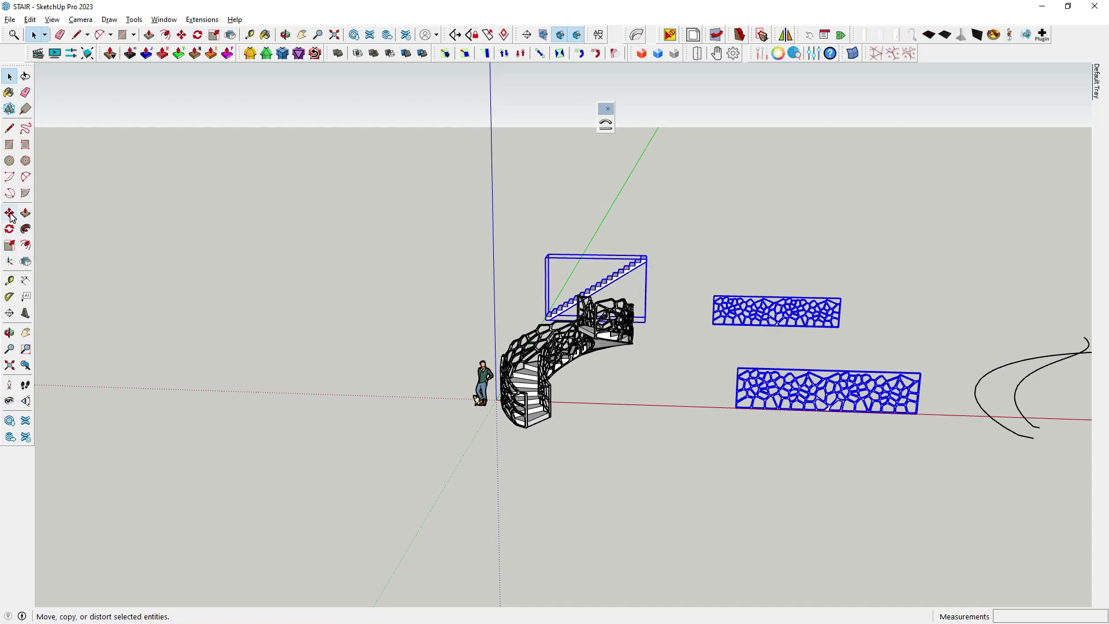
middle_click_drag(520, 260, 660, 234)
key("Delete")
middle_click_drag(691, 275, 864, 382)
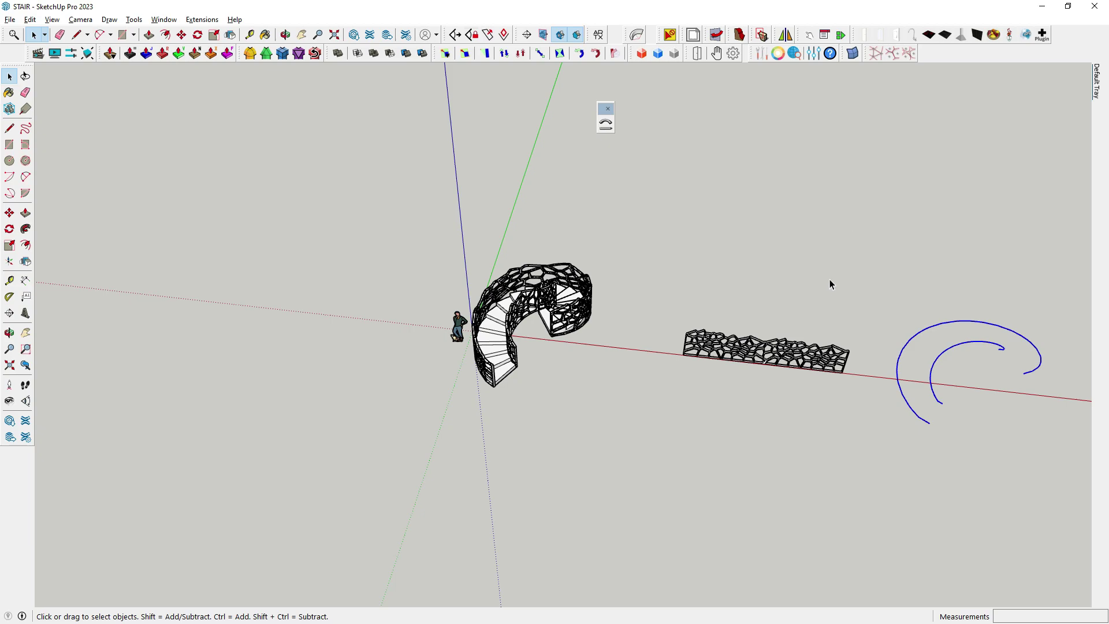
left_click_drag(904, 272, 679, 235)
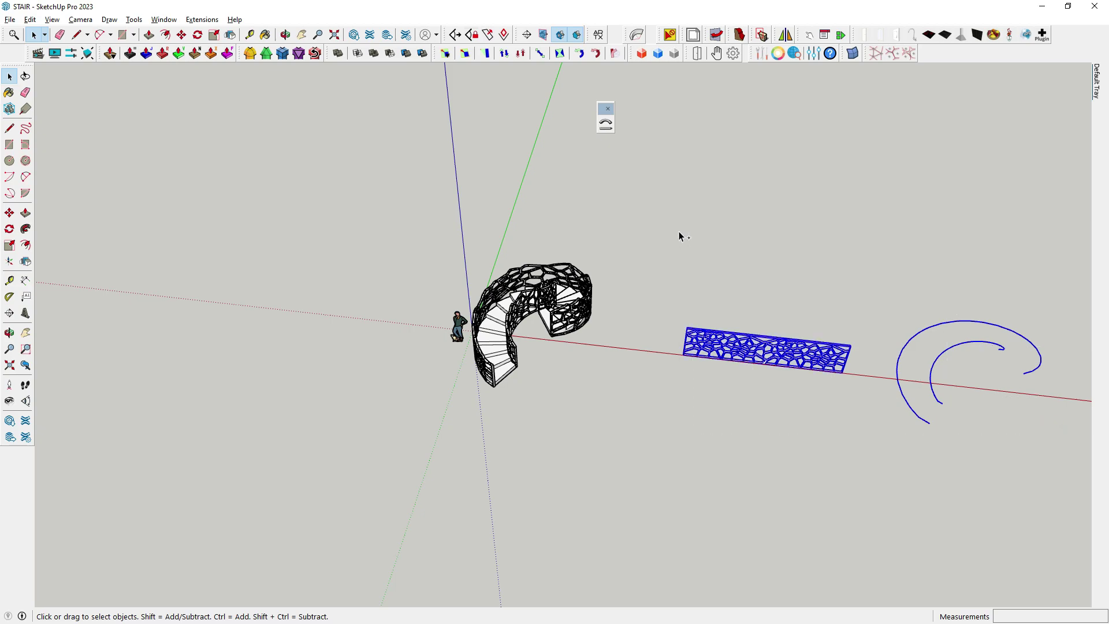
middle_click_drag(484, 258, 623, 360)
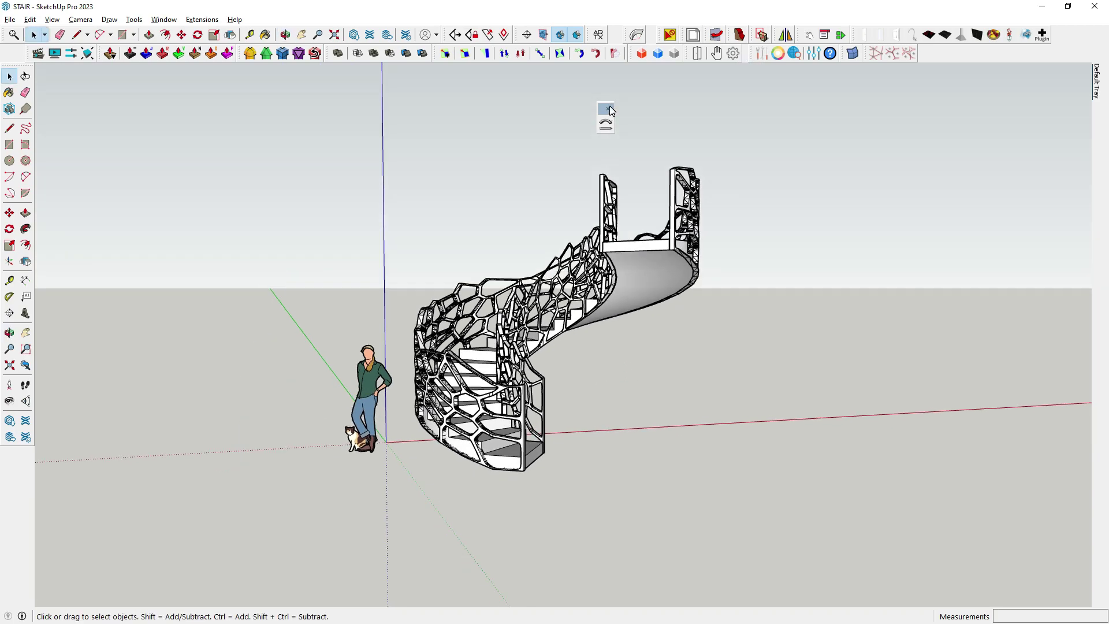
- Dock the floating Bend toolbar in the top toolbar row and zoom on the stair
left_click_drag(604, 113, 614, 27)
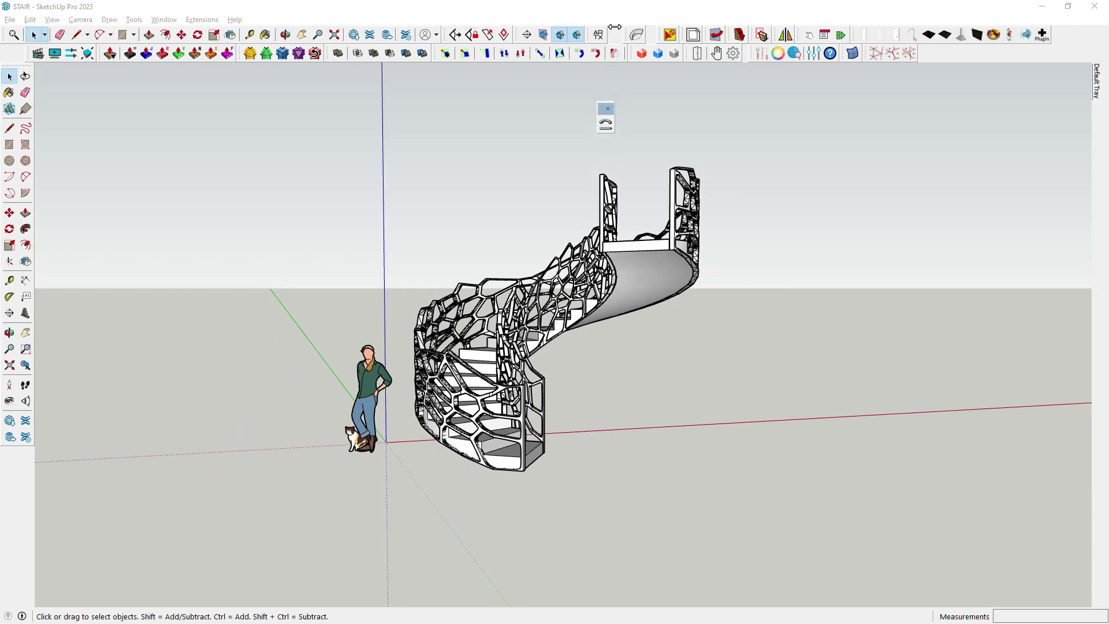
left_click_drag(601, 111, 615, 30)
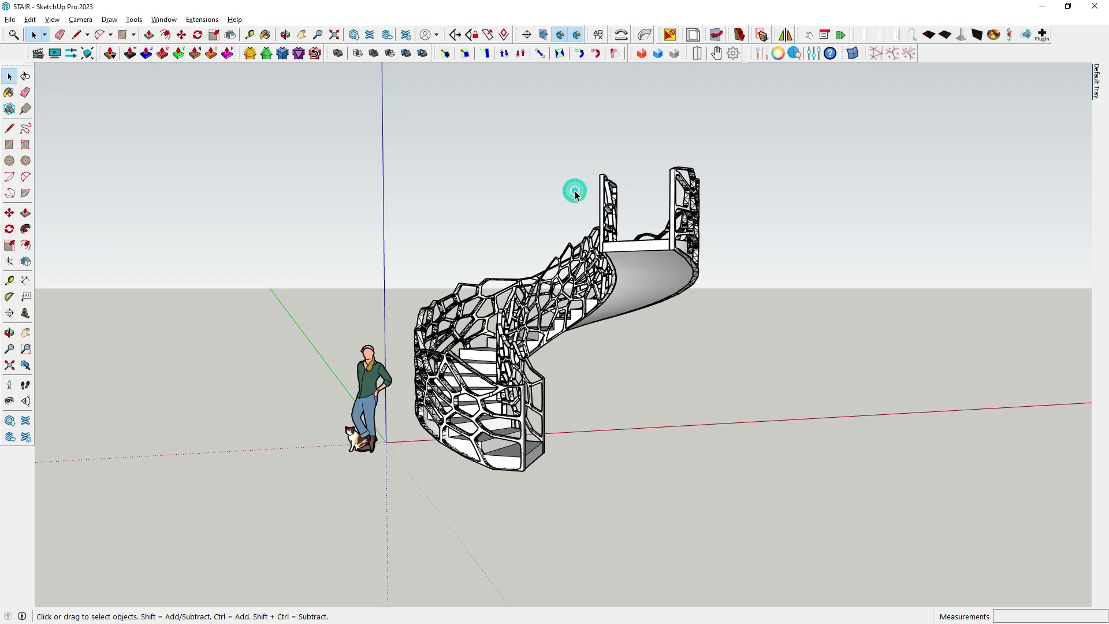
scroll(575, 196, "up", 2)
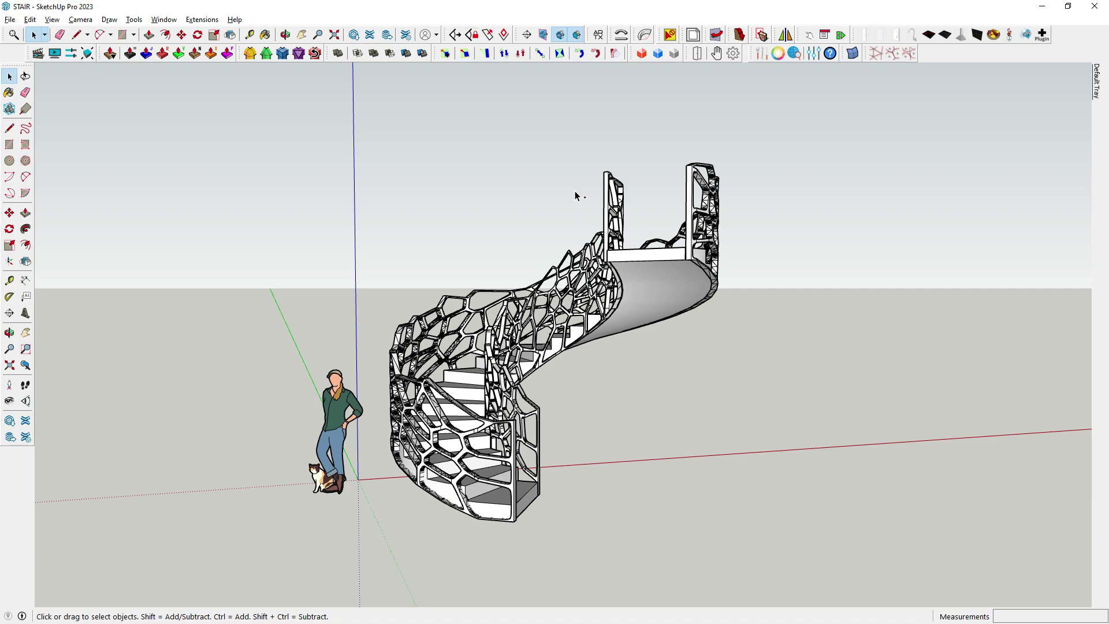
scroll(582, 215, "down", 5)
- Close the component edit and delete the lower Voronoi panel and the curved arc
middle_click_drag(453, 453, 459, 450)
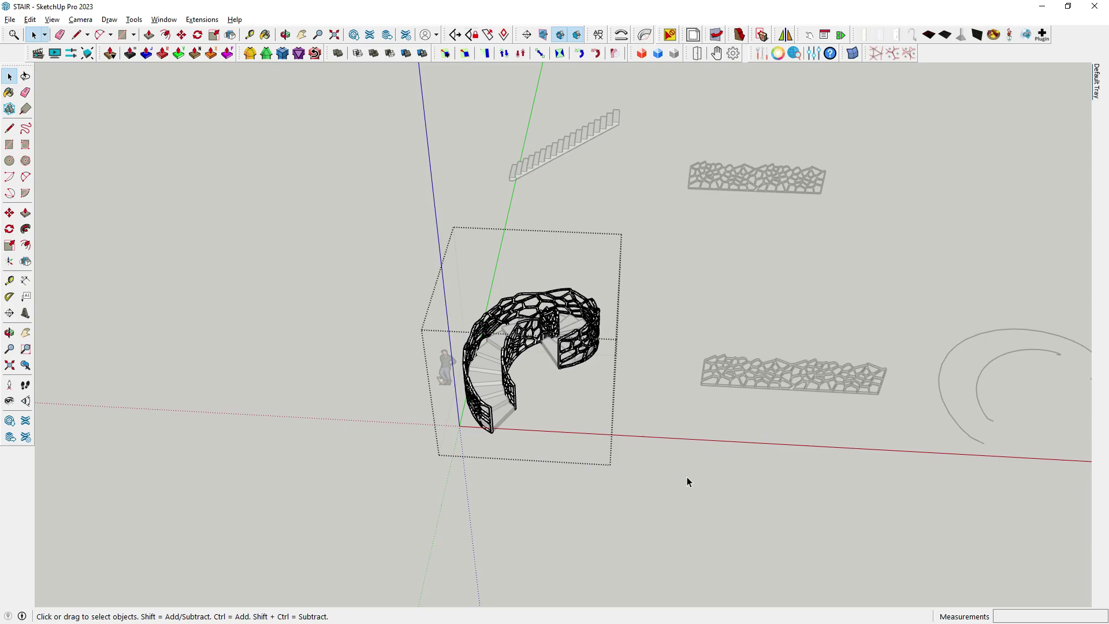
left_click(687, 479)
middle_click_drag(687, 480, 771, 436)
left_click_drag(805, 441, 748, 329)
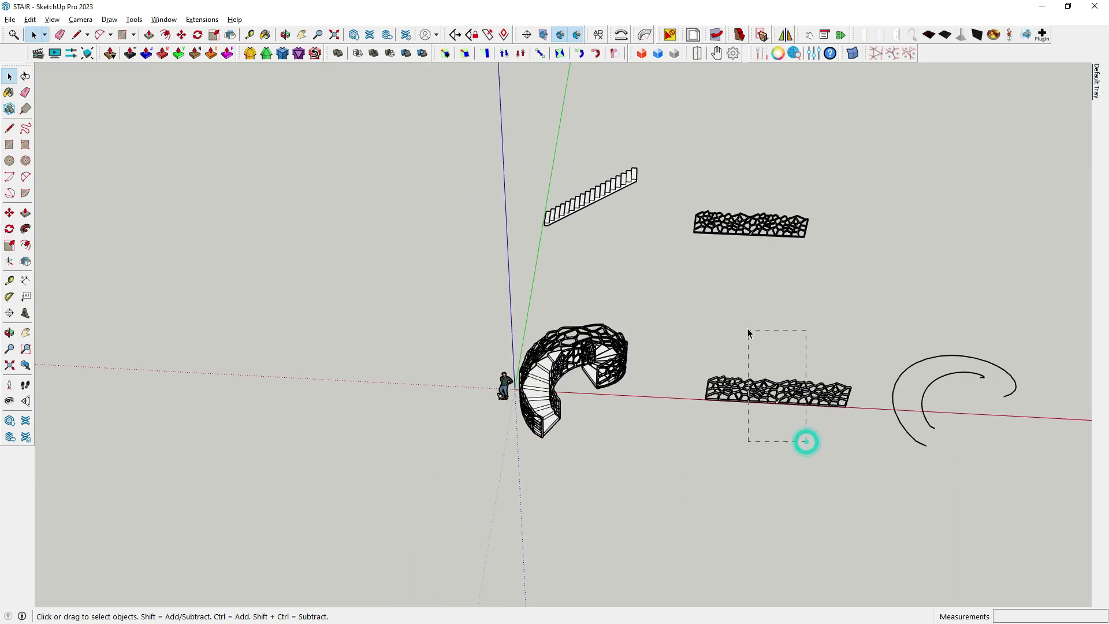
key("Delete")
left_click_drag(1010, 486, 972, 319)
key("Delete")
left_click(1051, 451)
- Orbit around the model and select the straight stair
mouse_move(930, 358)
middle_mouse_down()
mouse_move(750, 309)
mouse_move(671, 269)
middle_mouse_up()
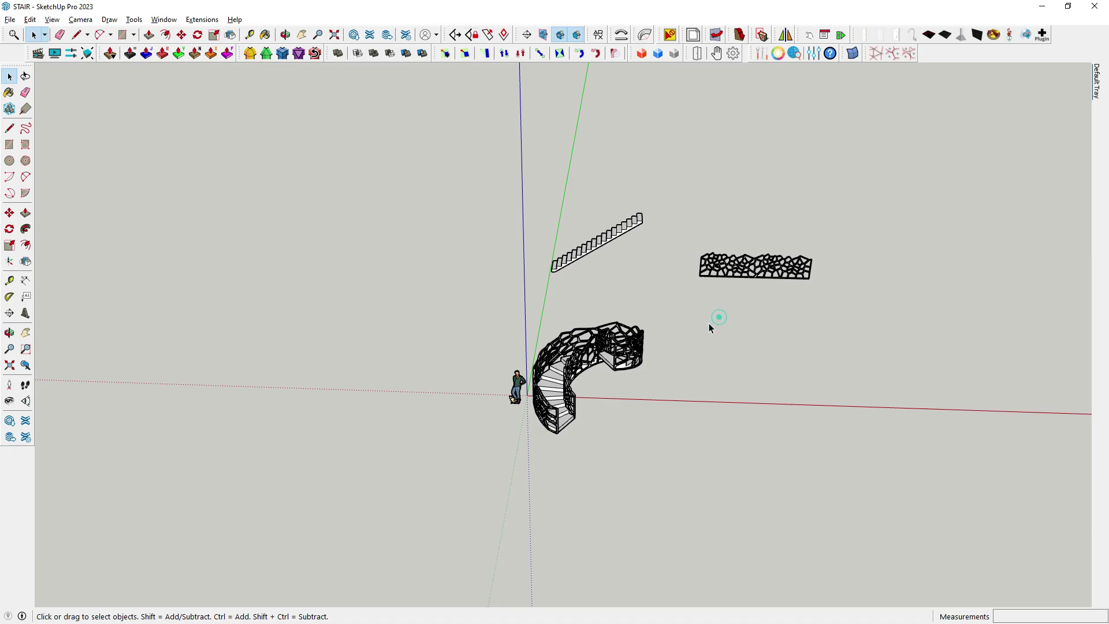
middle_click_drag(709, 326, 644, 374)
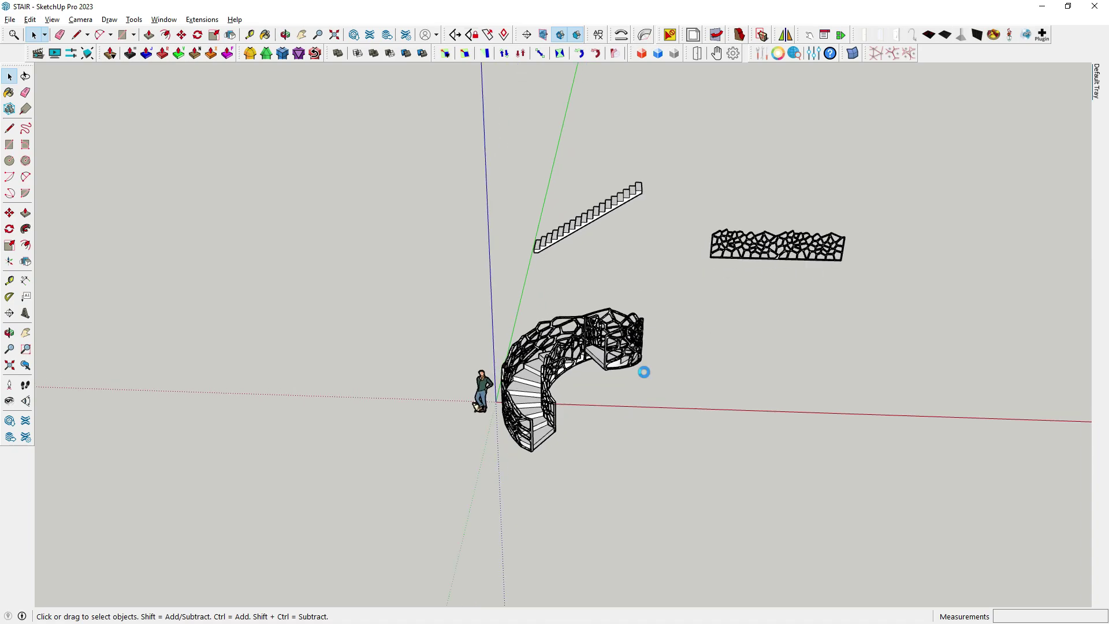
mouse_move(643, 377)
middle_mouse_down()
mouse_move(564, 391)
mouse_move(608, 303)
middle_mouse_up()
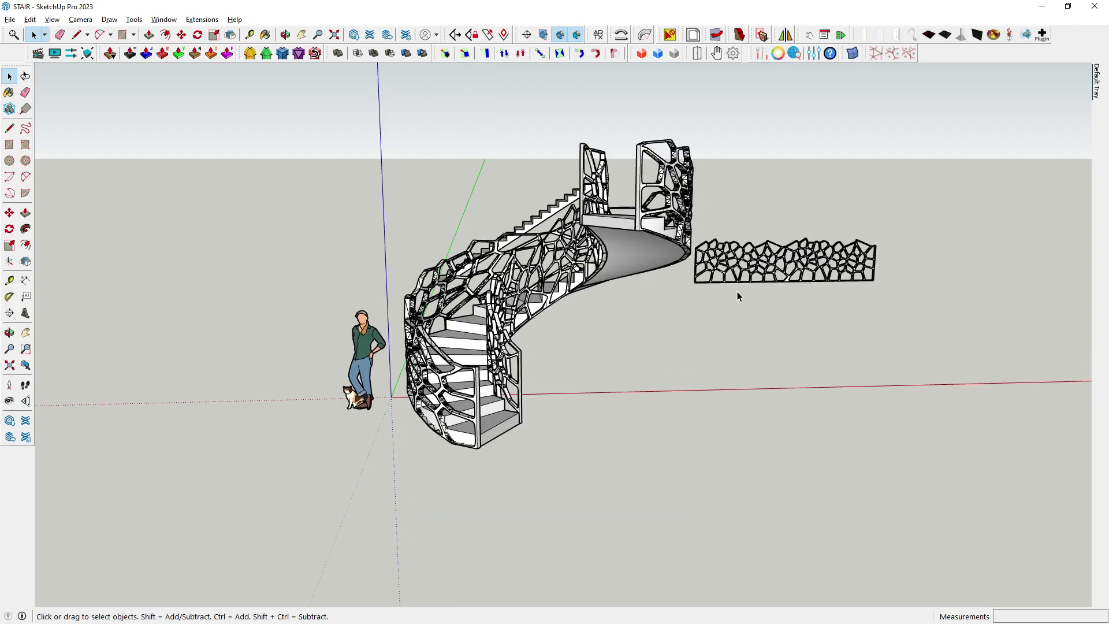
middle_click_drag(609, 303, 462, 313)
scroll(487, 250, "up", 3)
left_click(487, 250)
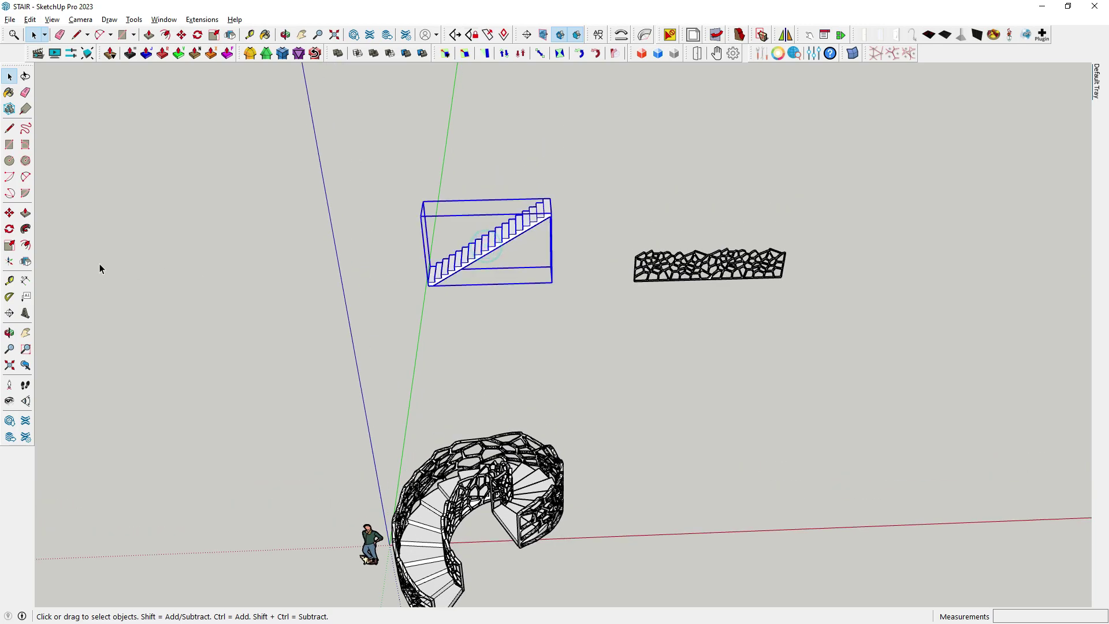
- Move the straight stair to sit below the Voronoi panel
left_click(9, 212)
left_click(490, 350)
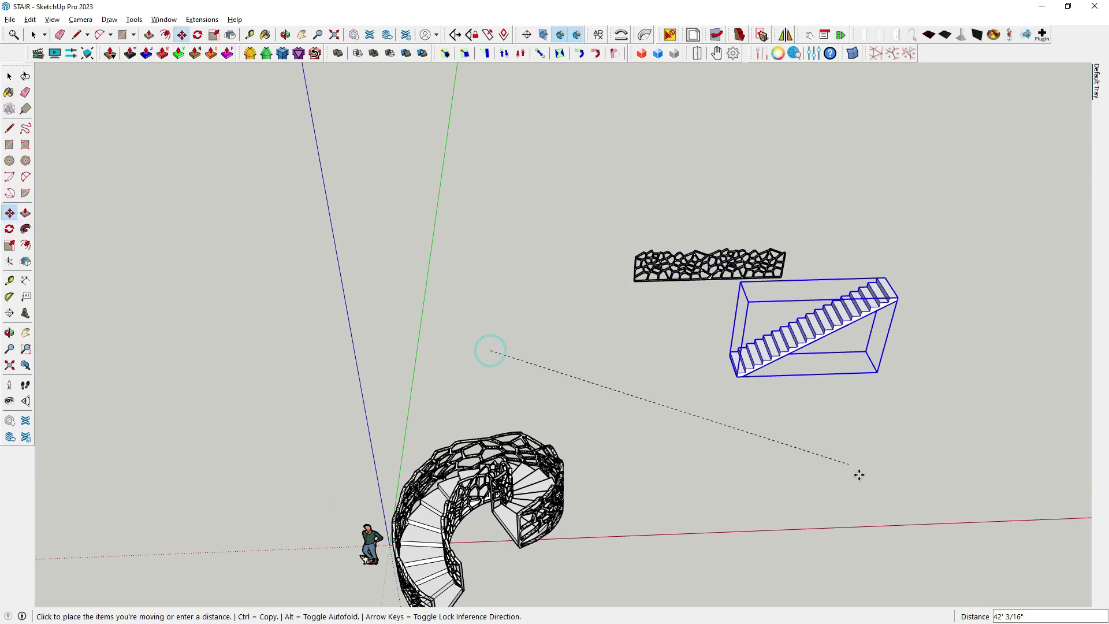
left_click(859, 472)
left_click(10, 76)
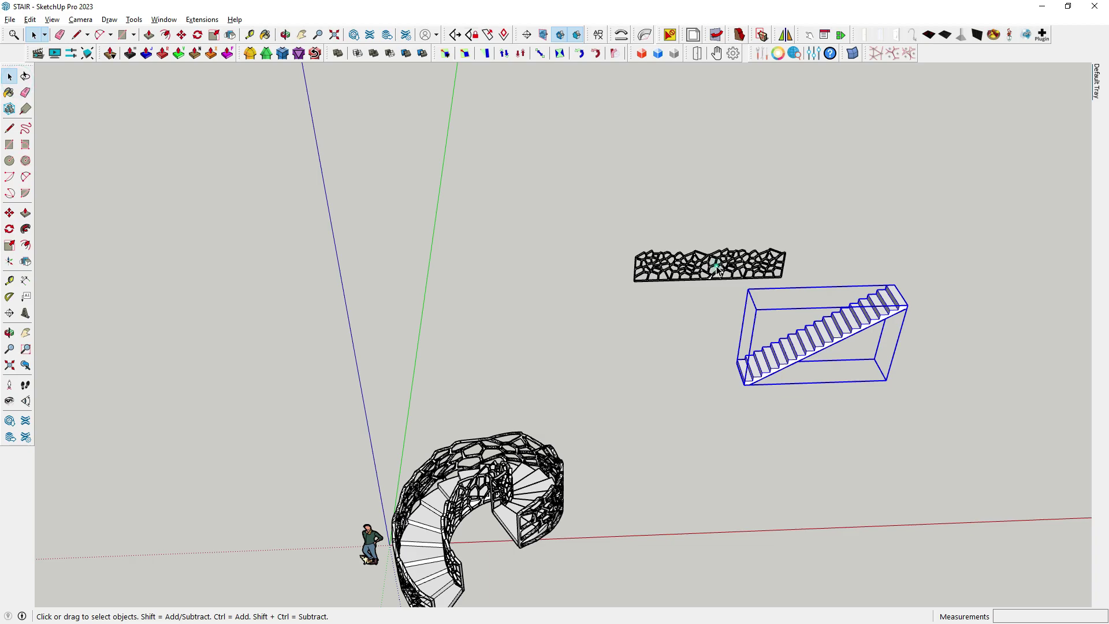
- Move the Voronoi panel beside the straight stair
left_click(716, 267)
scroll(716, 267, "up", 3)
scroll(717, 266, "up", 1)
left_click(10, 214)
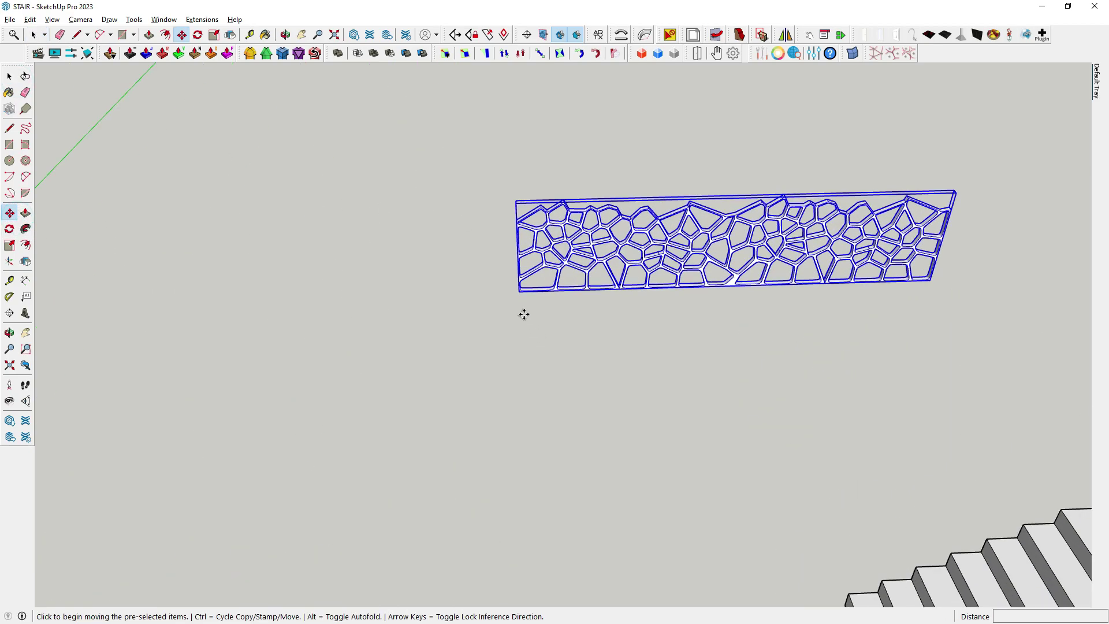
scroll(523, 312, "up", 2)
left_click(514, 285)
scroll(594, 364, "down", 3)
scroll(614, 358, "up", 1)
left_click(614, 359)
key("q")
scroll(745, 183, "up", 5)
left_click(9, 75)
mouse_move(520, 346)
middle_mouse_down()
mouse_move(798, 353)
mouse_move(866, 470)
middle_mouse_up()
- Set the Voronoi panel down onto a stair tread
left_click(9, 212)
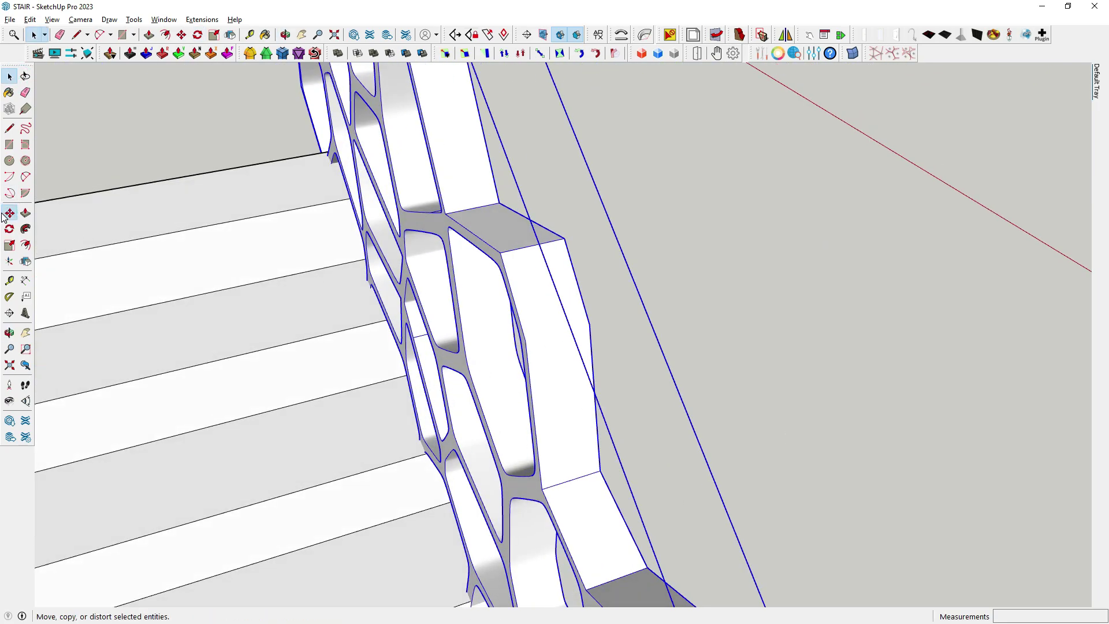
left_click(318, 306)
left_click(351, 302)
scroll(546, 114, "down", 3)
scroll(546, 114, "down", 3)
scroll(520, 139, "down", 3)
scroll(586, 404, "down", 2)
scroll(588, 370, "up", 5)
- Copy the Voronoi panel 4' across from the stair's bottom corner
left_click(586, 342)
key("ctrl")
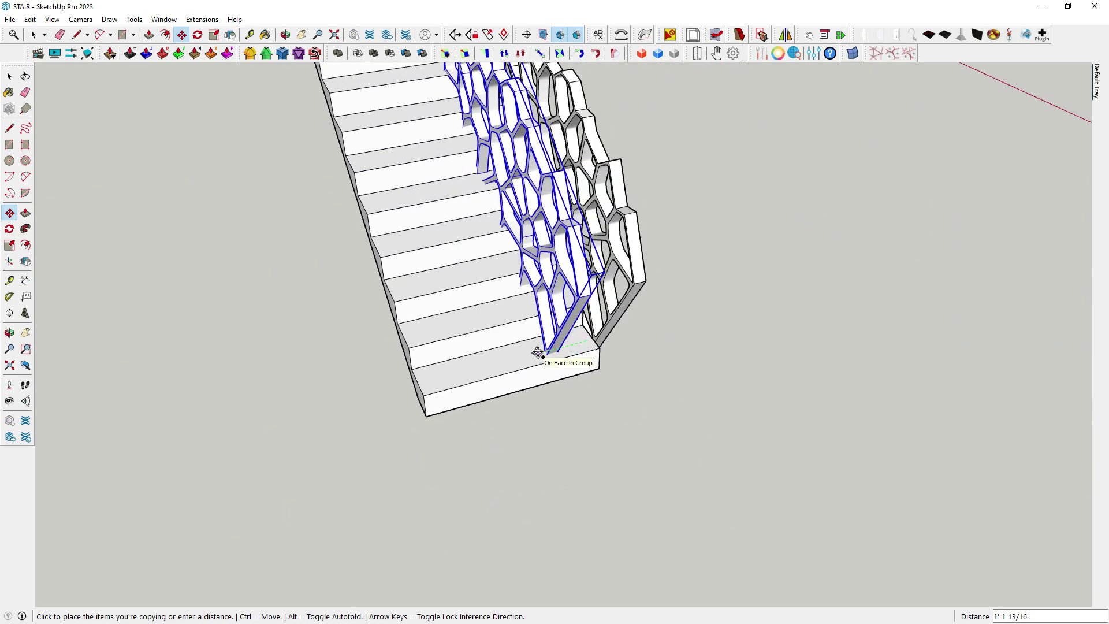
type("4'3")
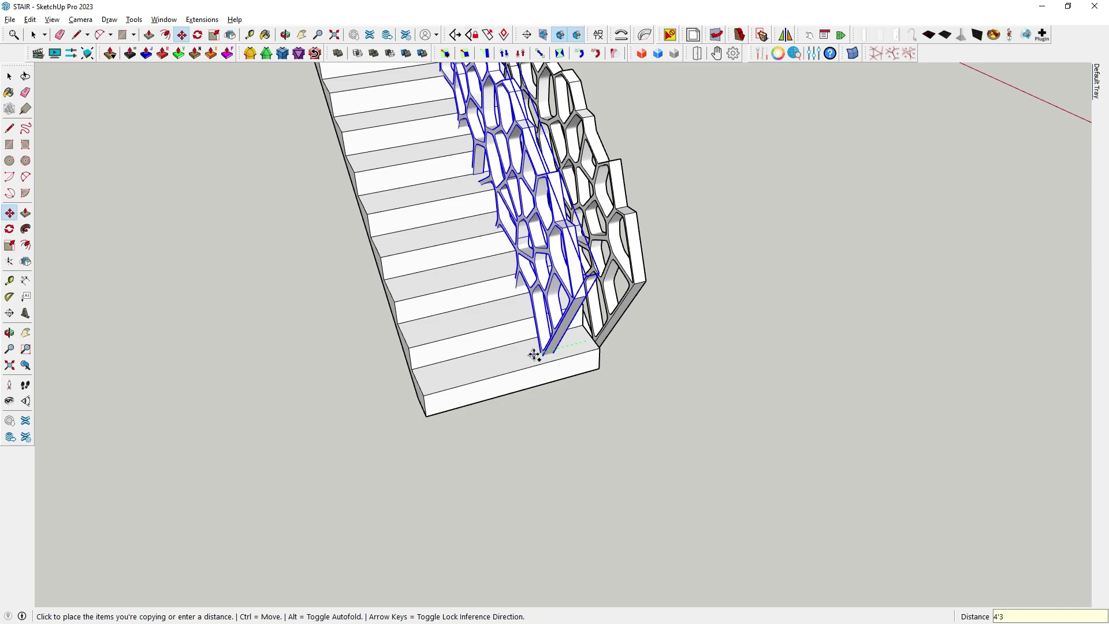
key("Return")
key("space")
- Select the straight stair and both Voronoi panels together
scroll(650, 444, "down", 10)
left_click_drag(650, 445, 516, 192)
scroll(575, 388, "up", 3)
scroll(575, 389, "up", 3)
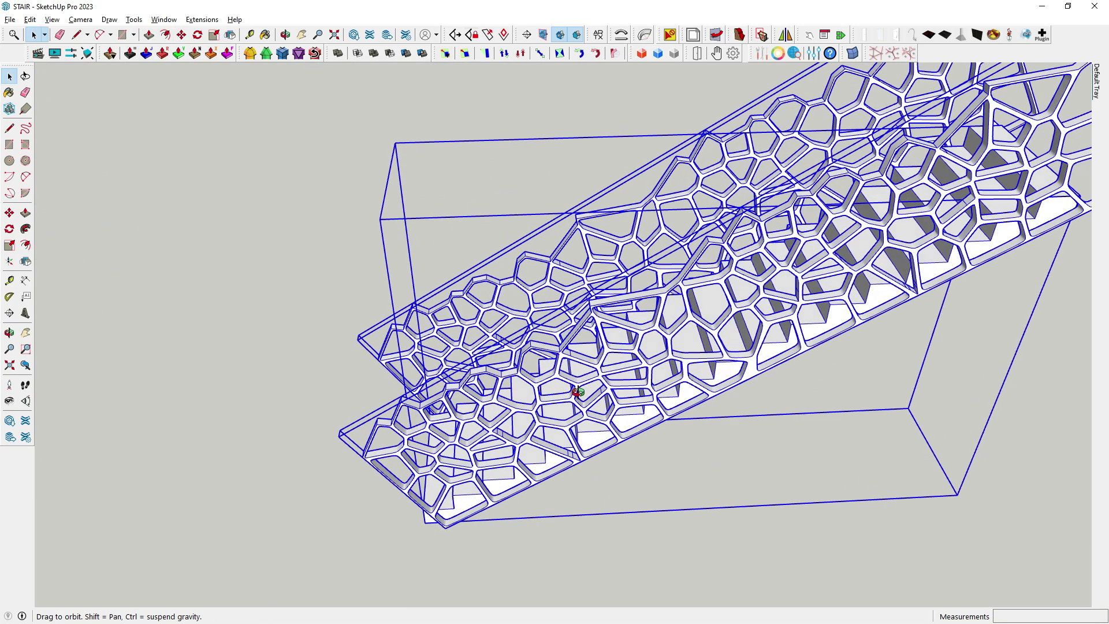
scroll(635, 433, "up", 2)
left_click(701, 465)
scroll(701, 466, "down", 3)
left_click_drag(704, 501, 616, 172)
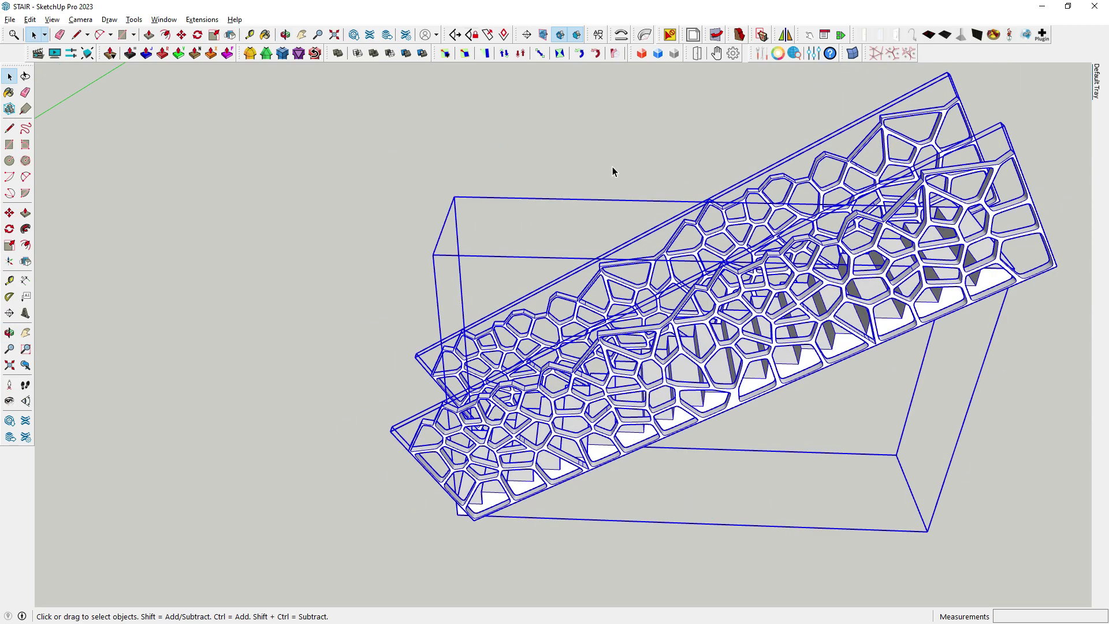
- Dismiss the single-group bend warning and make the stair and both panels one component
left_click(646, 36)
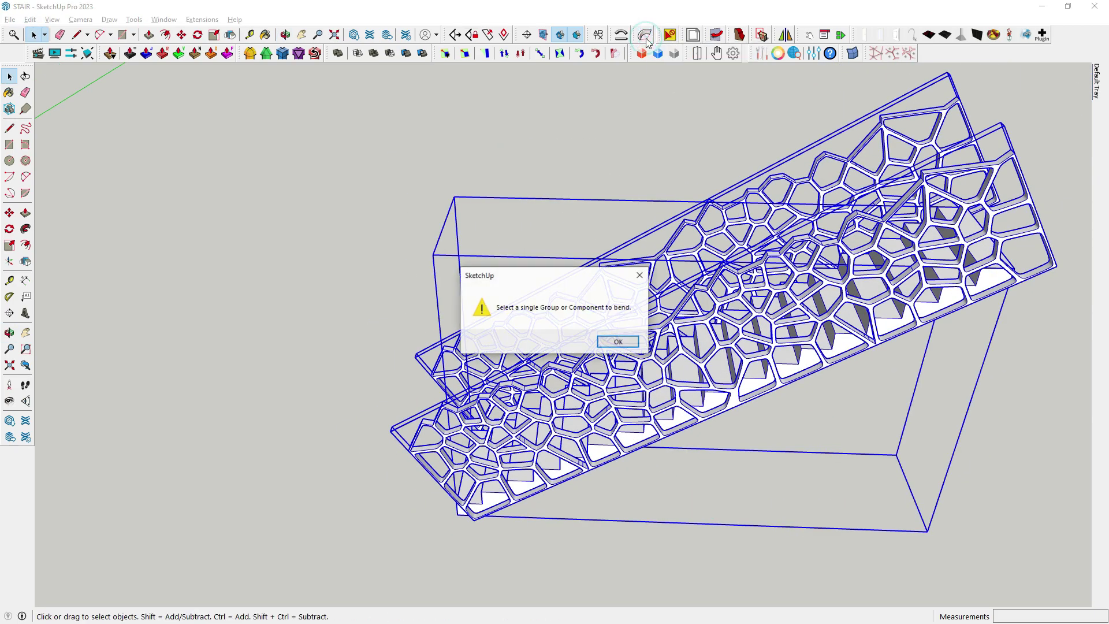
left_click(640, 275)
right_click(680, 328)
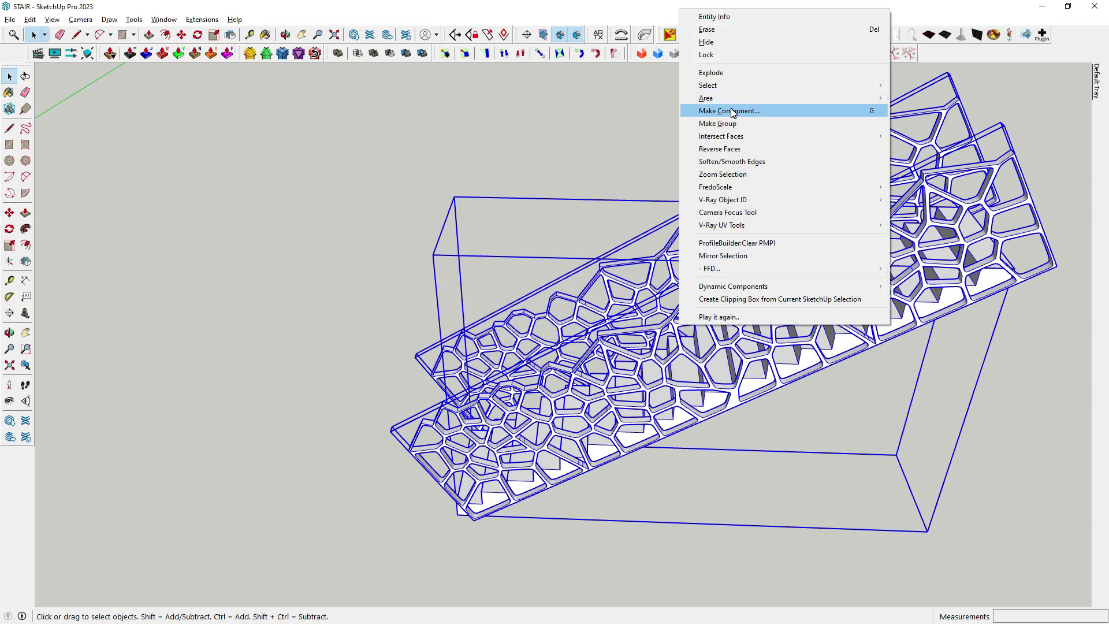
left_click(732, 112)
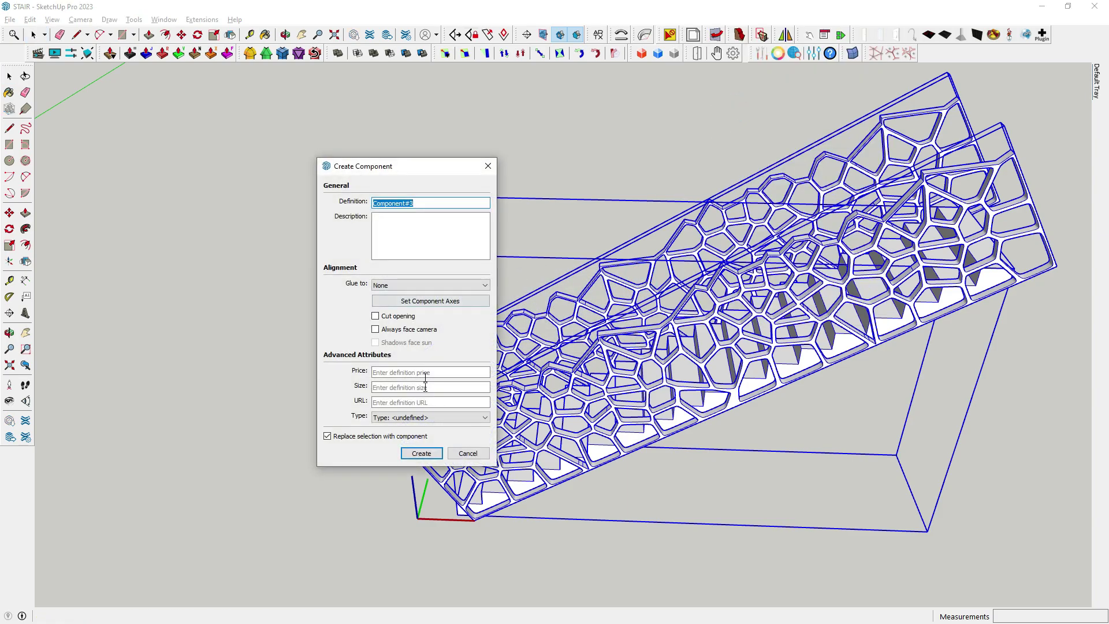
left_click(421, 453)
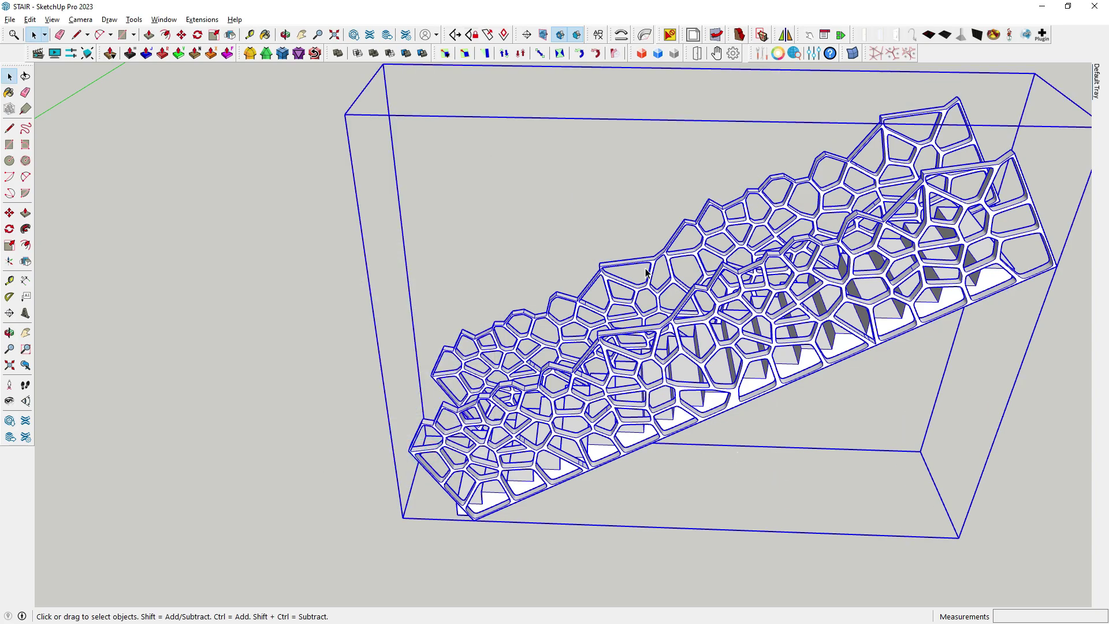
- Start the Bend tool on the new component and orbit toward the spiral stair
scroll(551, 352, "down", 3)
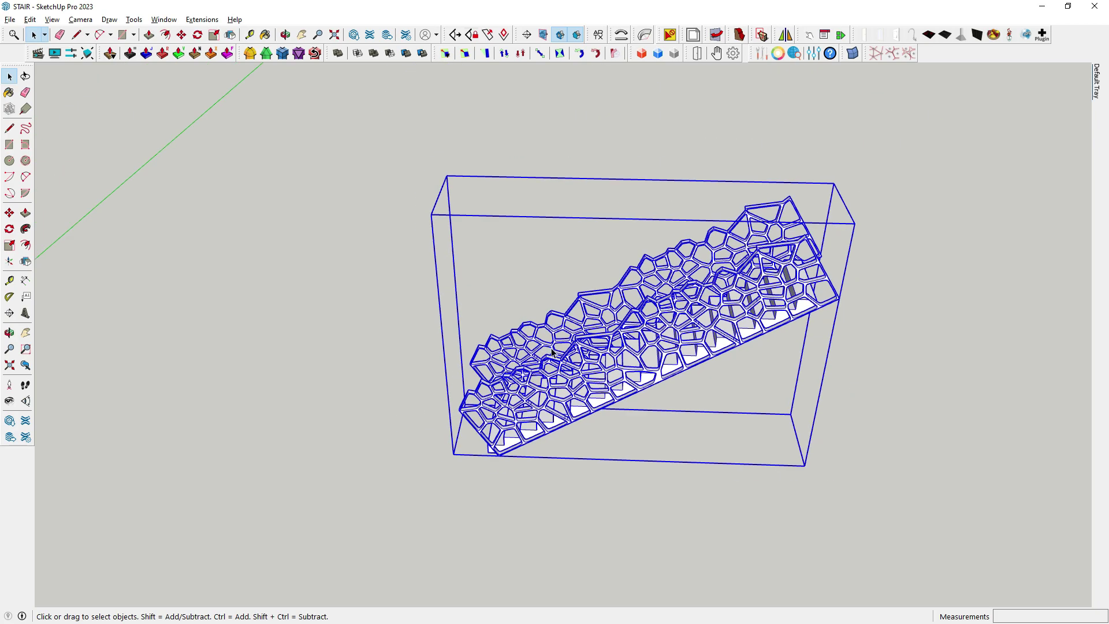
left_click(645, 40)
middle_click_drag(605, 448, 418, 449)
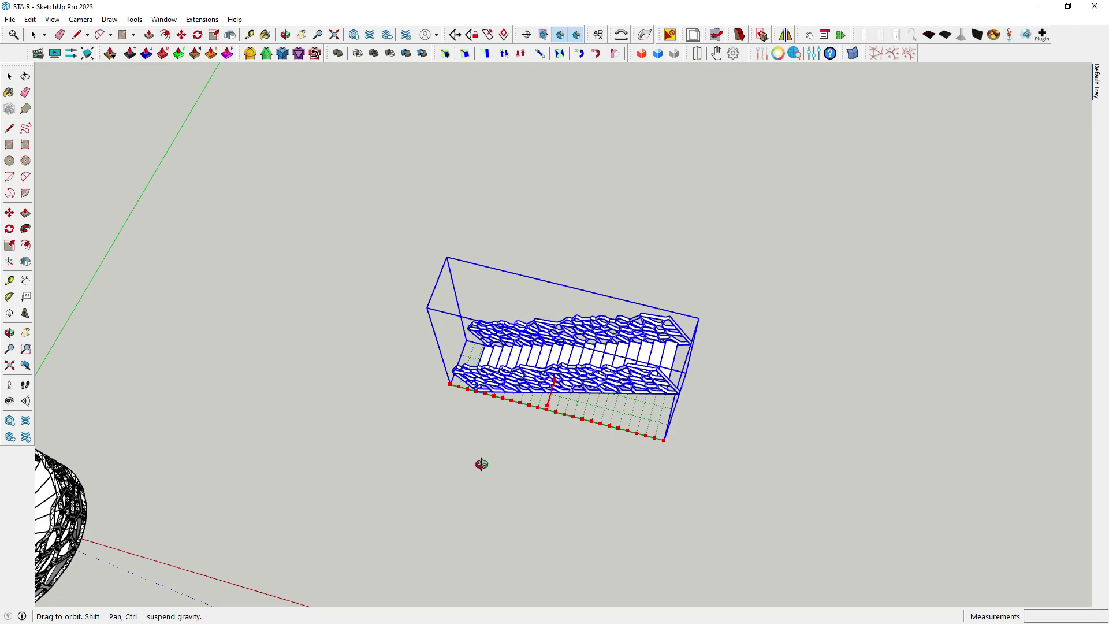
middle_click_drag(488, 461, 563, 386)
- Clear the selection of the straight stair component
key("space")
scroll(619, 399, "down", 2)
left_click(619, 399)
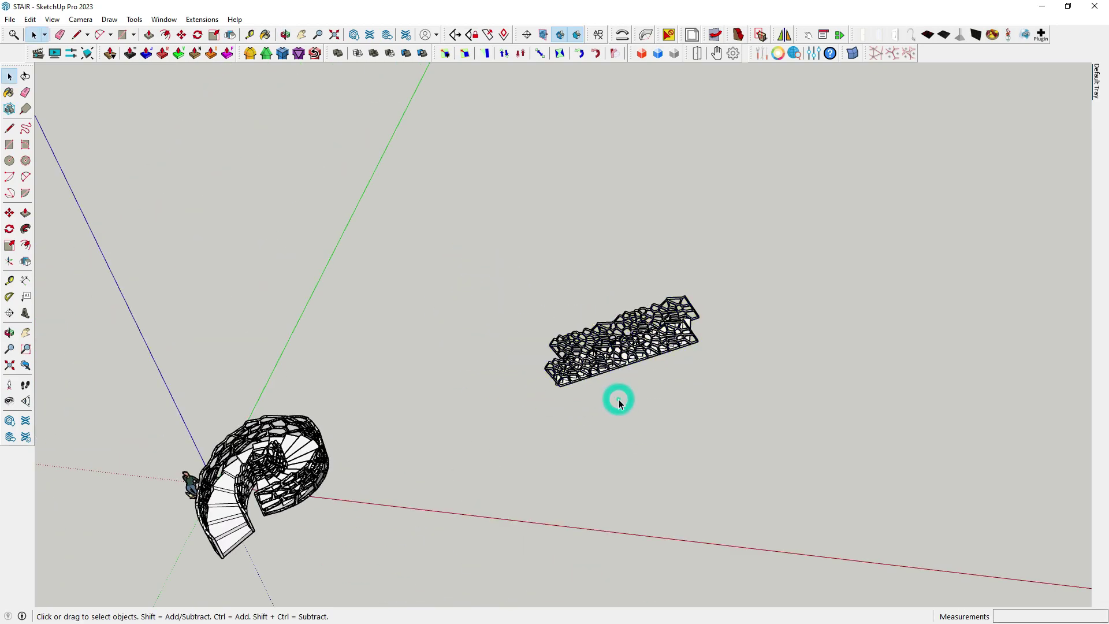
scroll(618, 400, "down", 1)
scroll(619, 400, "down", 2)
mouse_move(618, 399)
middle_mouse_down()
mouse_move(502, 501)
mouse_move(706, 380)
mouse_move(667, 354)
middle_mouse_up()
left_click_drag(679, 403, 592, 268)
key("Delete")
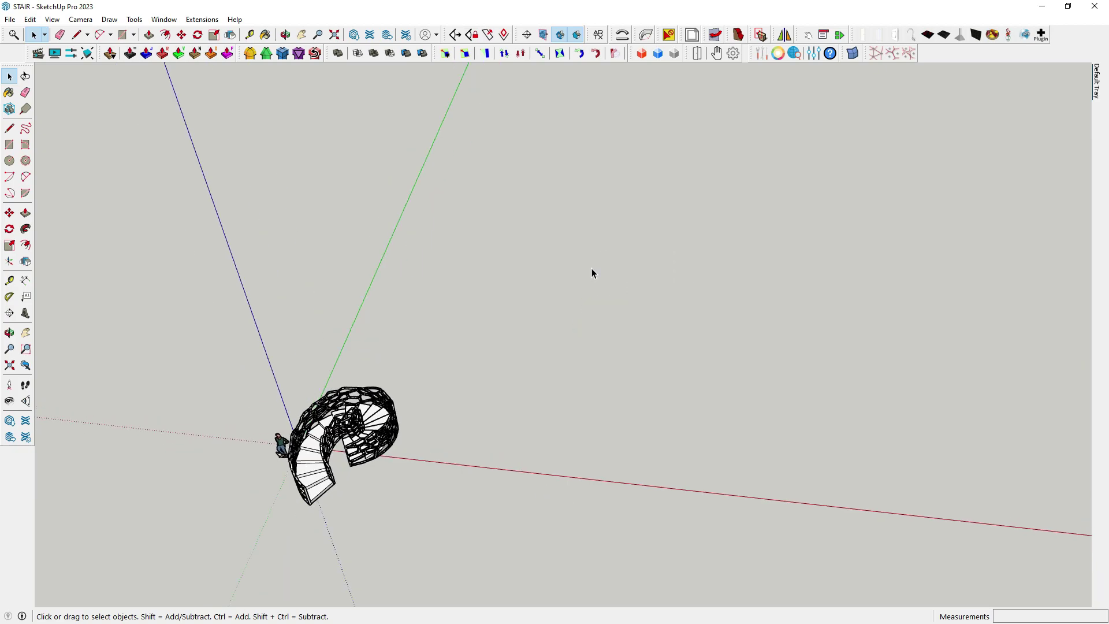
- Orbit to frame the spiral stair from above-front with the figure on the left
scroll(273, 508, "up", 2)
scroll(231, 505, "up", 2)
mouse_move(227, 507)
middle_mouse_down()
mouse_move(506, 460)
mouse_move(673, 404)
mouse_move(832, 370)
mouse_move(820, 373)
middle_mouse_up()
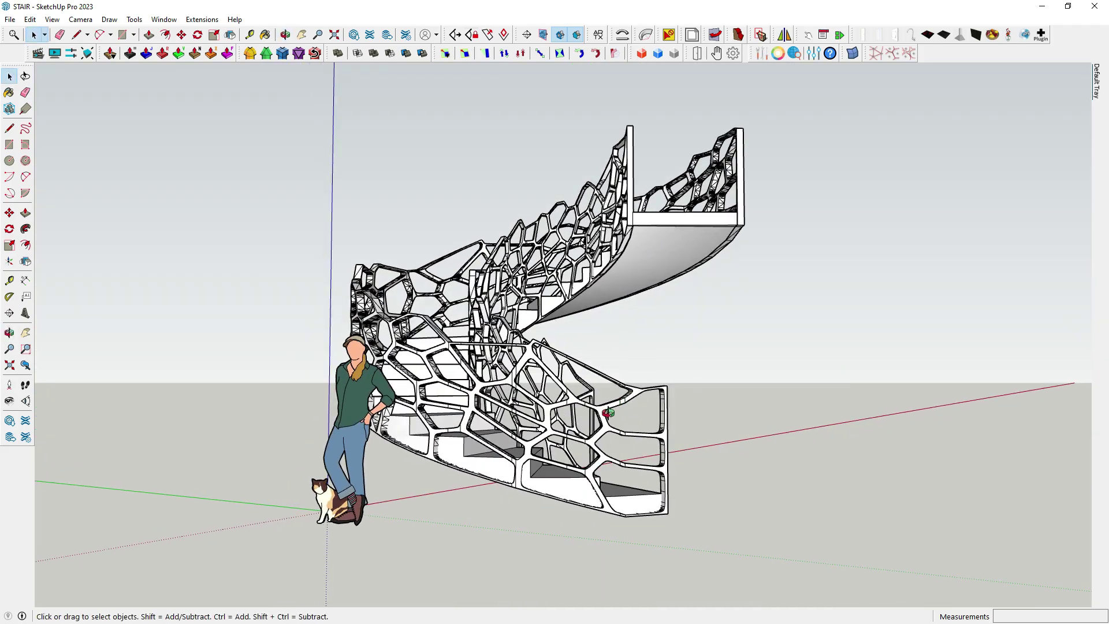
mouse_move(635, 358)
middle_mouse_down()
mouse_move(577, 404)
mouse_move(478, 455)
middle_mouse_up()
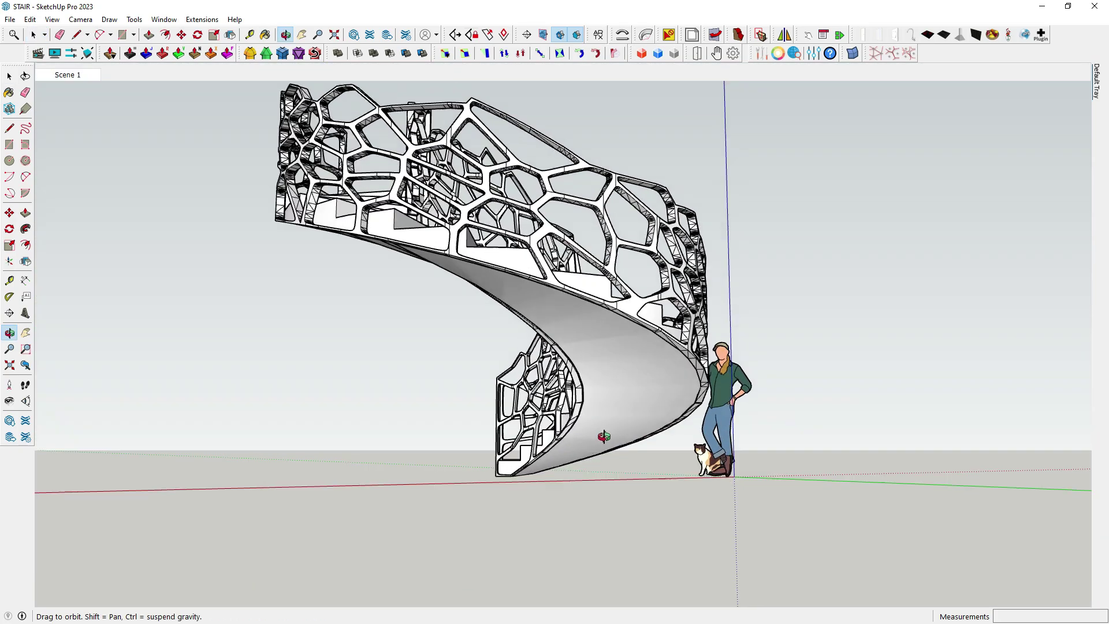
mouse_move(603, 436)
middle_mouse_down()
mouse_move(183, 502)
mouse_move(161, 465)
mouse_move(728, 425)
mouse_move(383, 451)
mouse_move(520, 405)
mouse_move(635, 346)
middle_mouse_up()
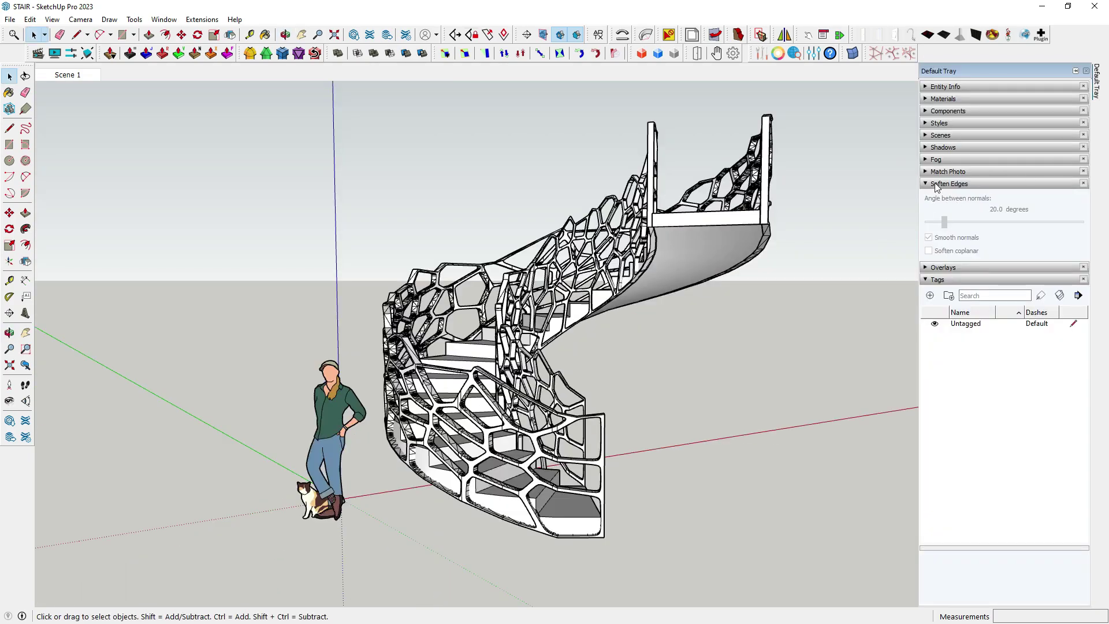
- In the current style, turn off Edges and set the Profiles width to 1
left_click(936, 121)
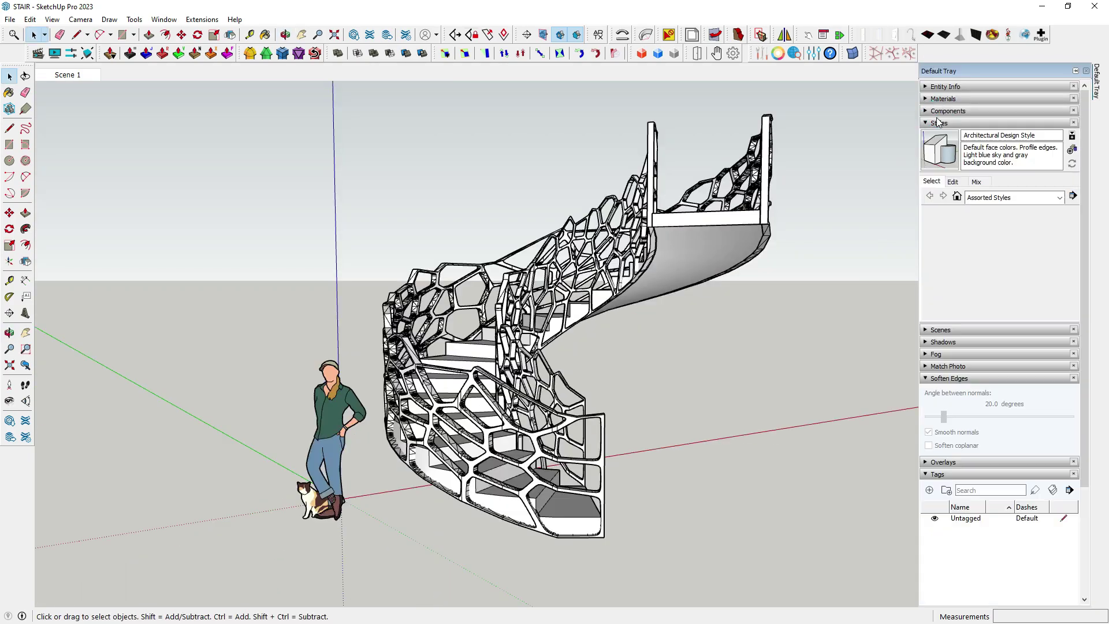
left_click(952, 182)
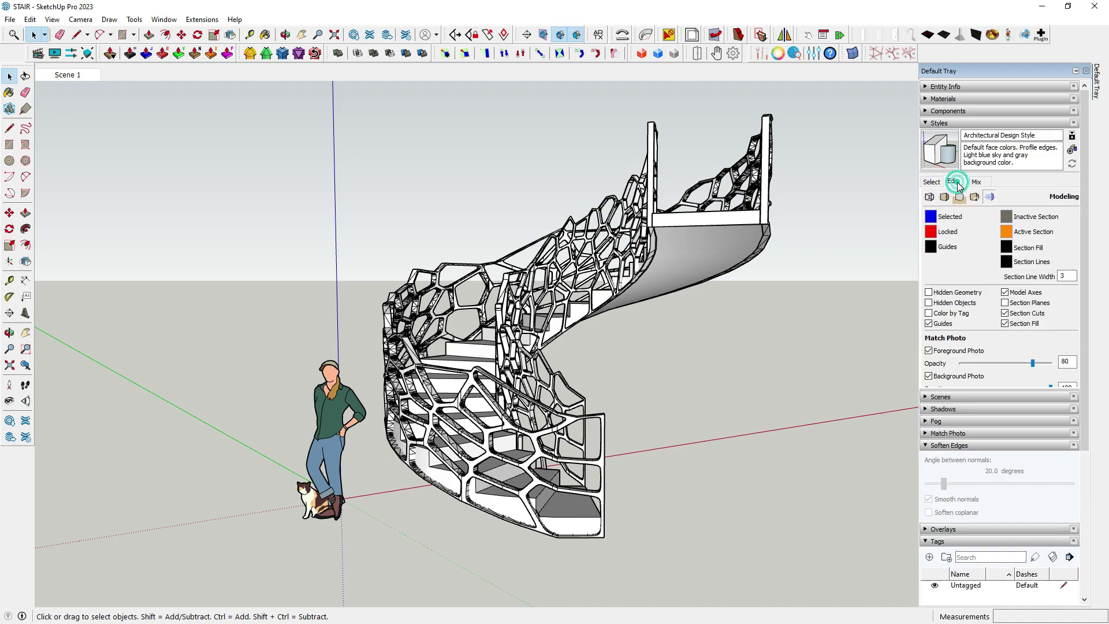
left_click(929, 196)
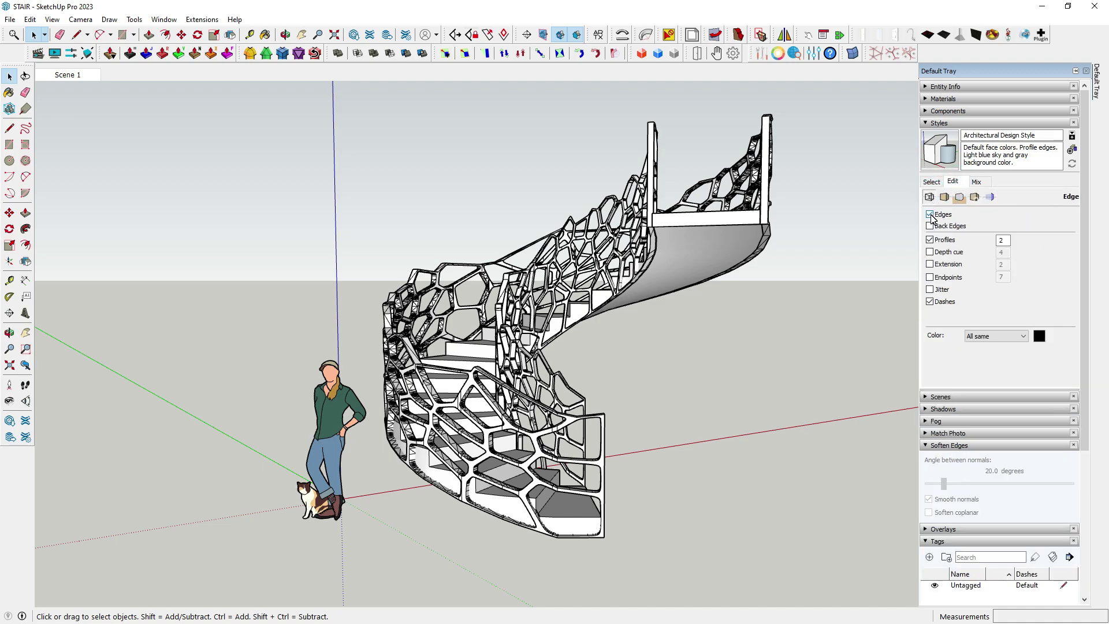
left_click(930, 214)
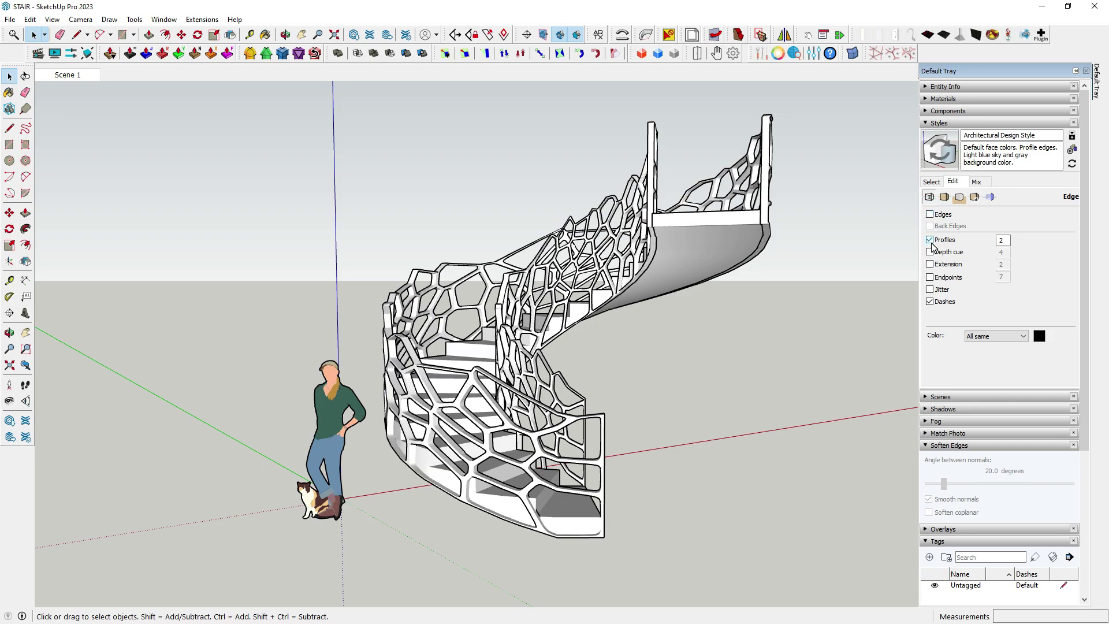
double_click(1003, 241)
scroll(763, 311, "up", 1)
scroll(554, 400, "up", 3)
mouse_move(555, 400)
middle_mouse_down()
mouse_move(519, 414)
mouse_move(592, 358)
middle_mouse_up()
scroll(591, 359, "down", 3)
type("1")
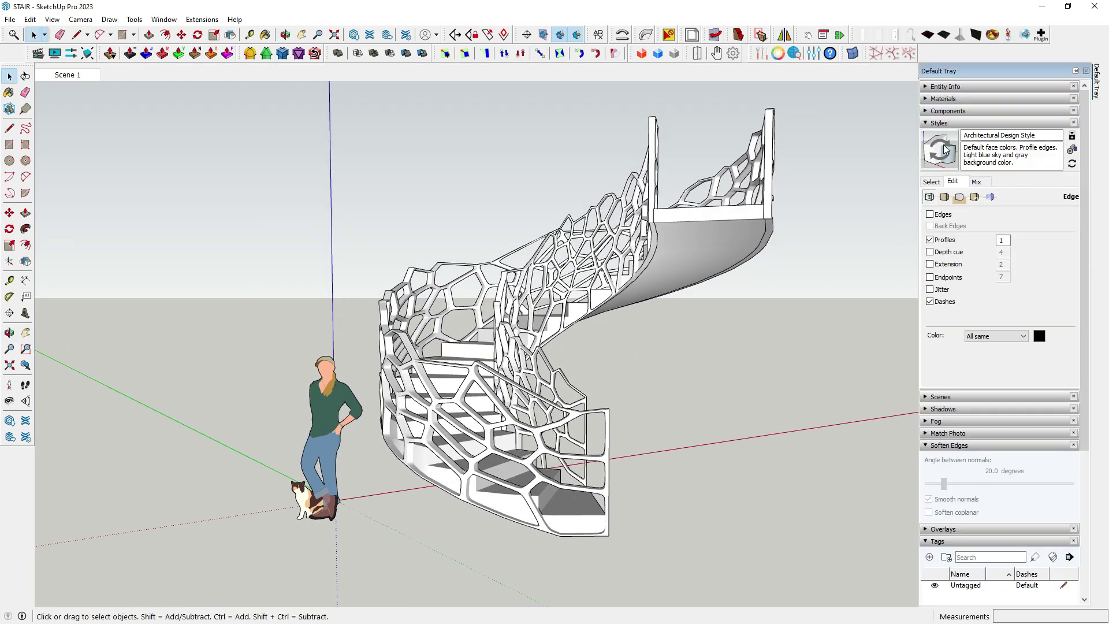
- Turn off the sky and set the background colour to black
left_click(959, 197)
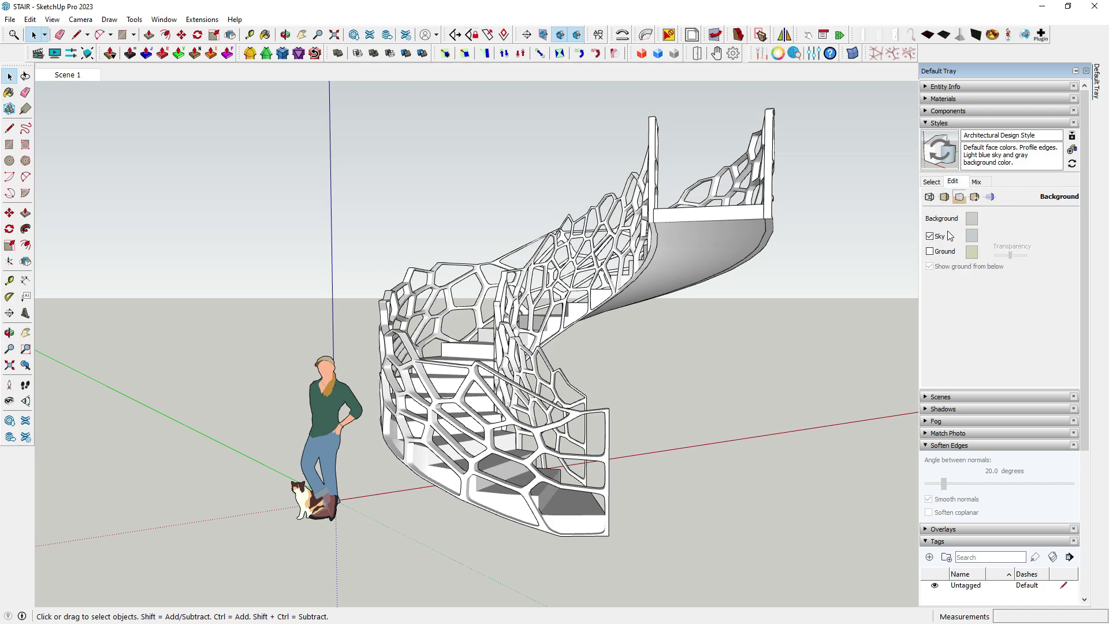
left_click(929, 236)
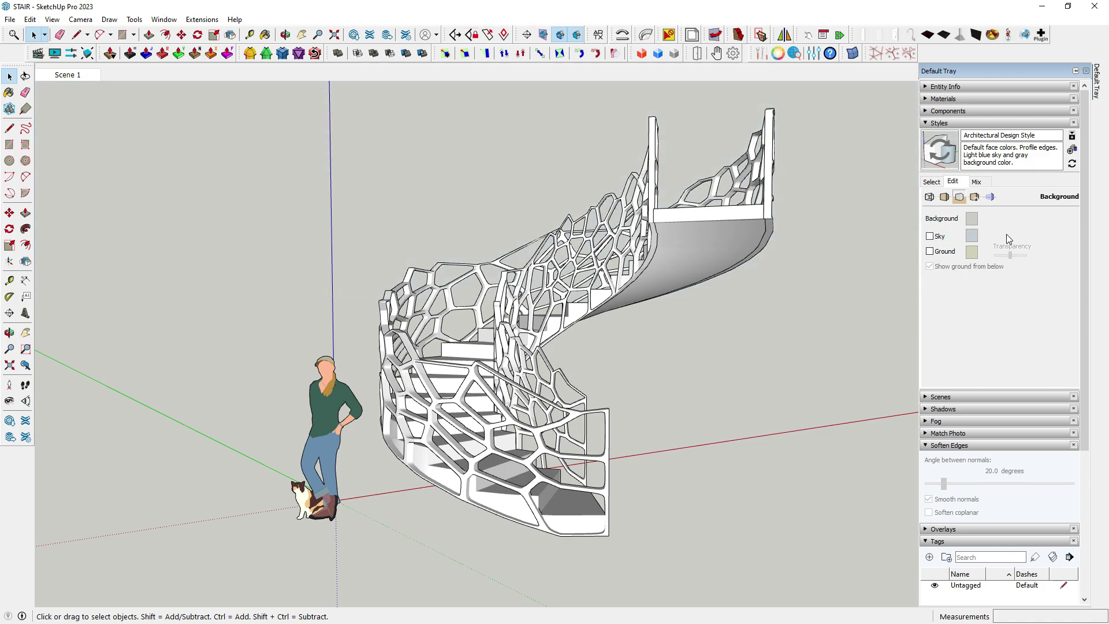
left_click(971, 222)
left_click_drag(591, 320, 583, 350)
left_click(555, 354)
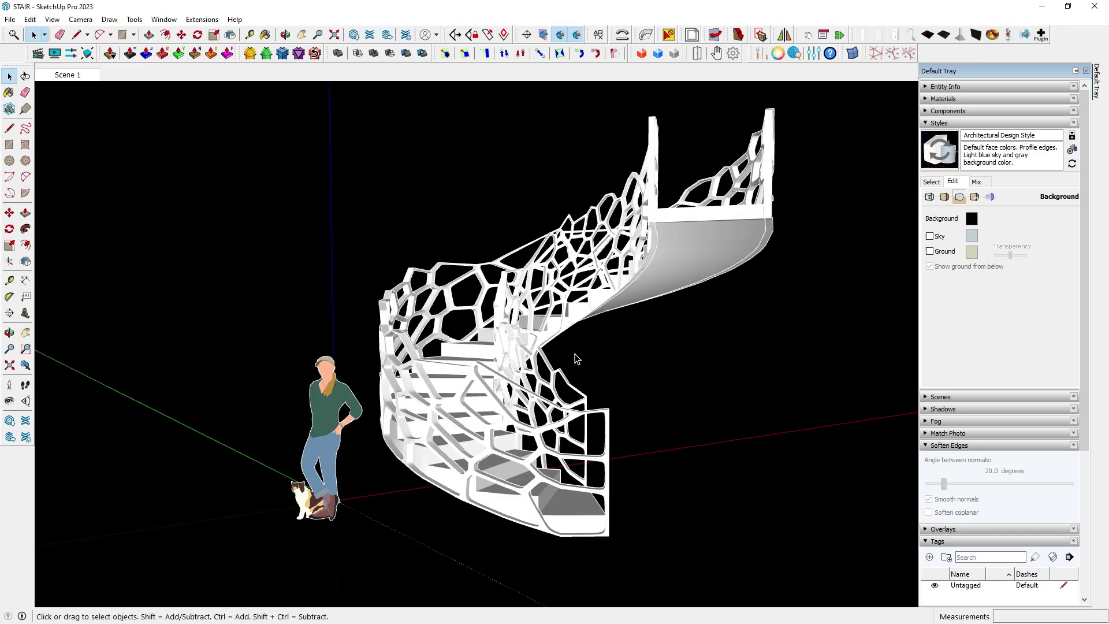
- Hide the model axes from the View menu
mouse_move(639, 348)
middle_mouse_down()
mouse_move(722, 302)
mouse_move(623, 389)
middle_mouse_up()
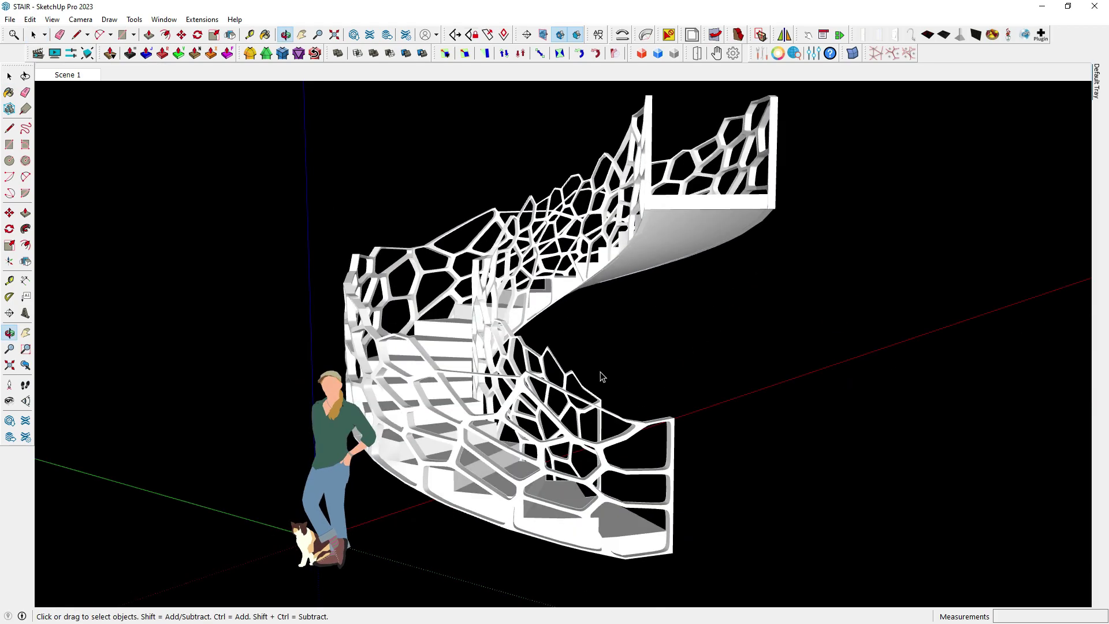
left_click(60, 21)
left_click(45, 126)
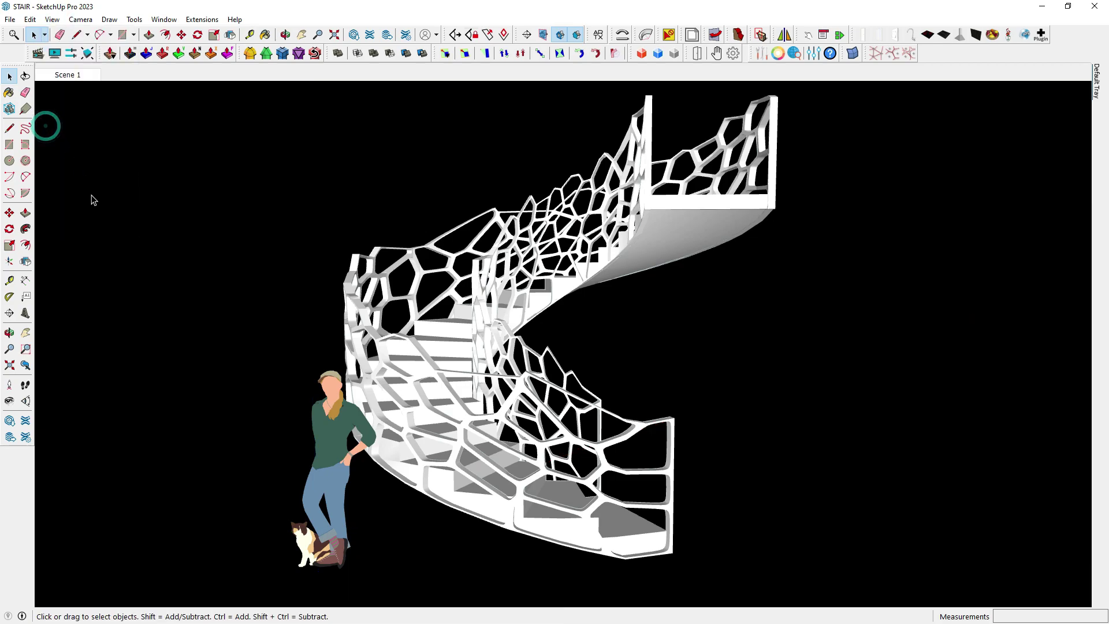
- Orbit around the stair, then return to the Scene 1 view
middle_click_drag(310, 364, 458, 329)
scroll(458, 329, "down", 3)
mouse_move(470, 384)
middle_mouse_down()
mouse_move(535, 389)
mouse_move(584, 352)
middle_mouse_up()
scroll(535, 388, "up", 2)
middle_click_drag(635, 324, 730, 279)
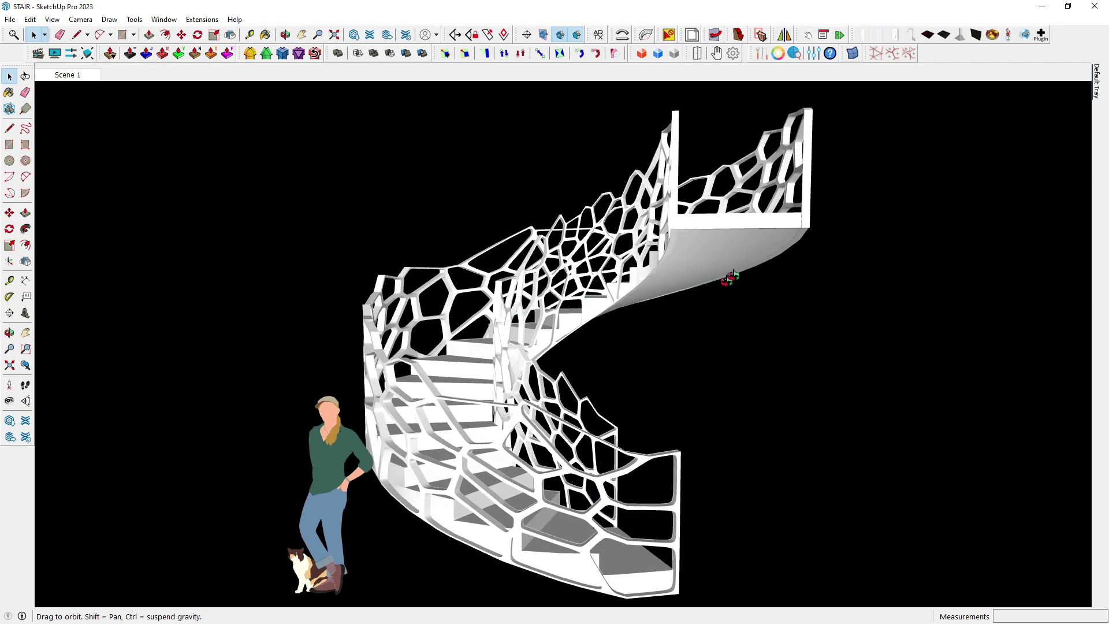
left_click(67, 75)
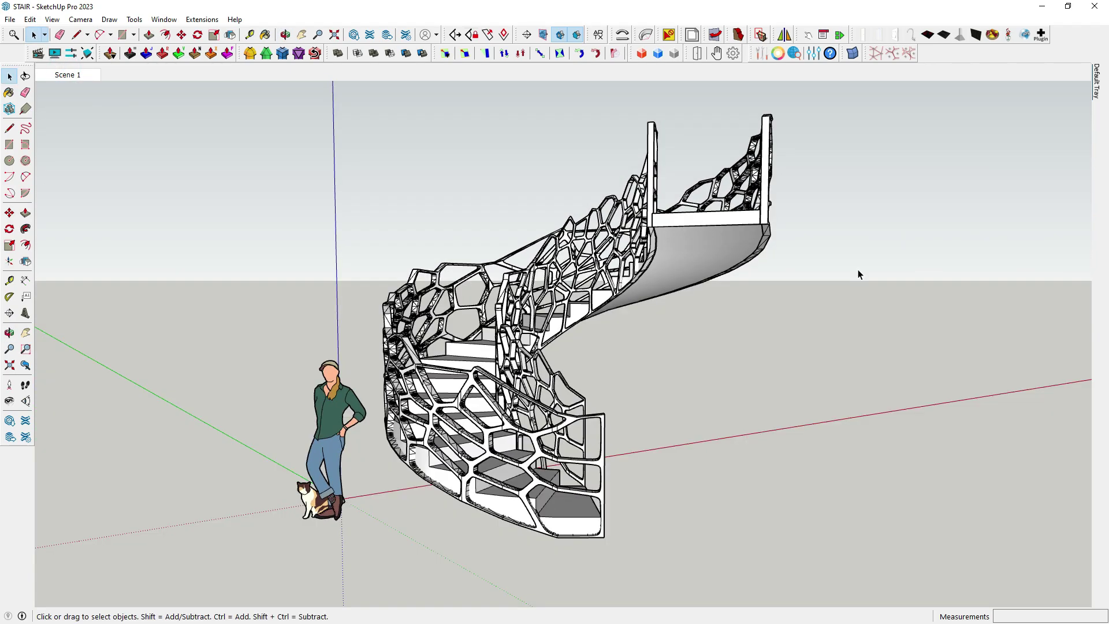
- Turn off Profiles and Edges in the style settings
left_click(111, 151)
left_click(142, 165)
mouse_move(1096, 80)
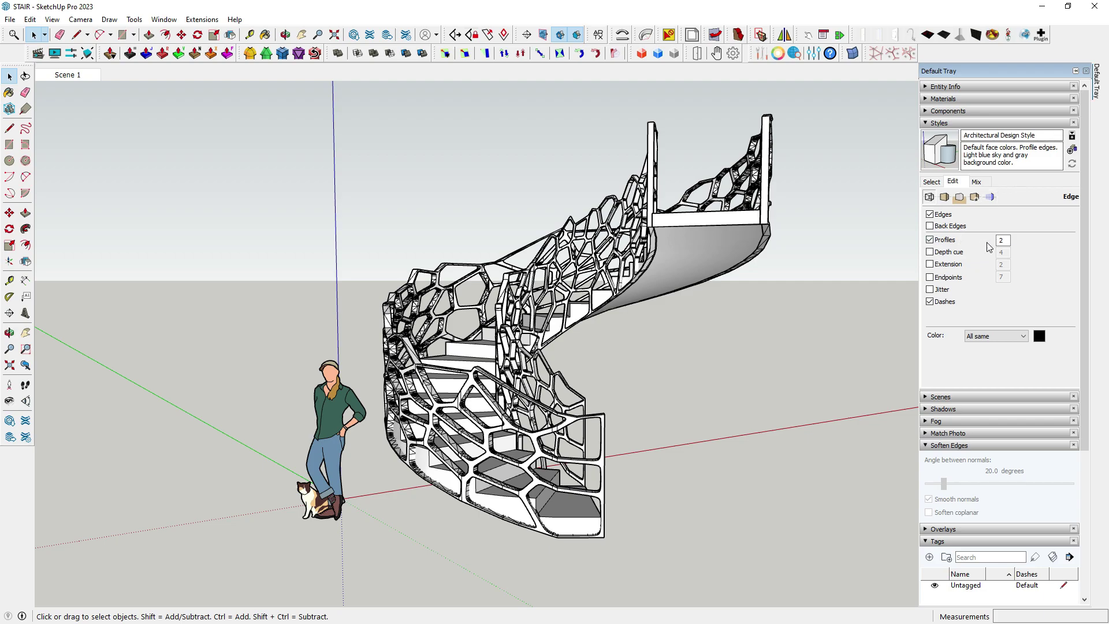
left_click(929, 239)
left_click(930, 215)
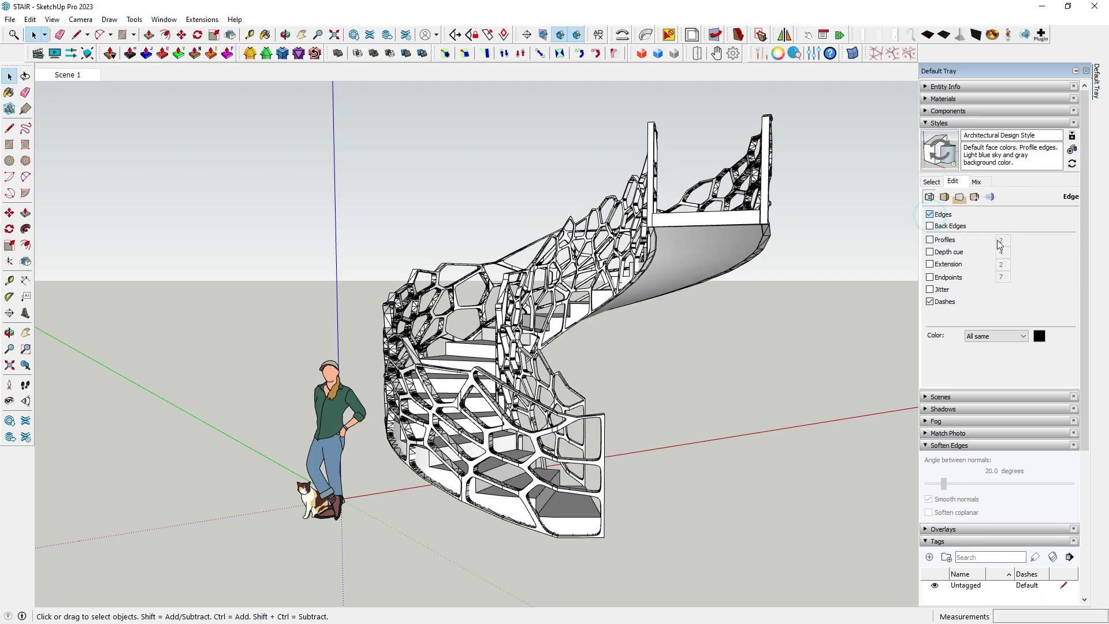
left_click(1005, 240)
left_click(1005, 237)
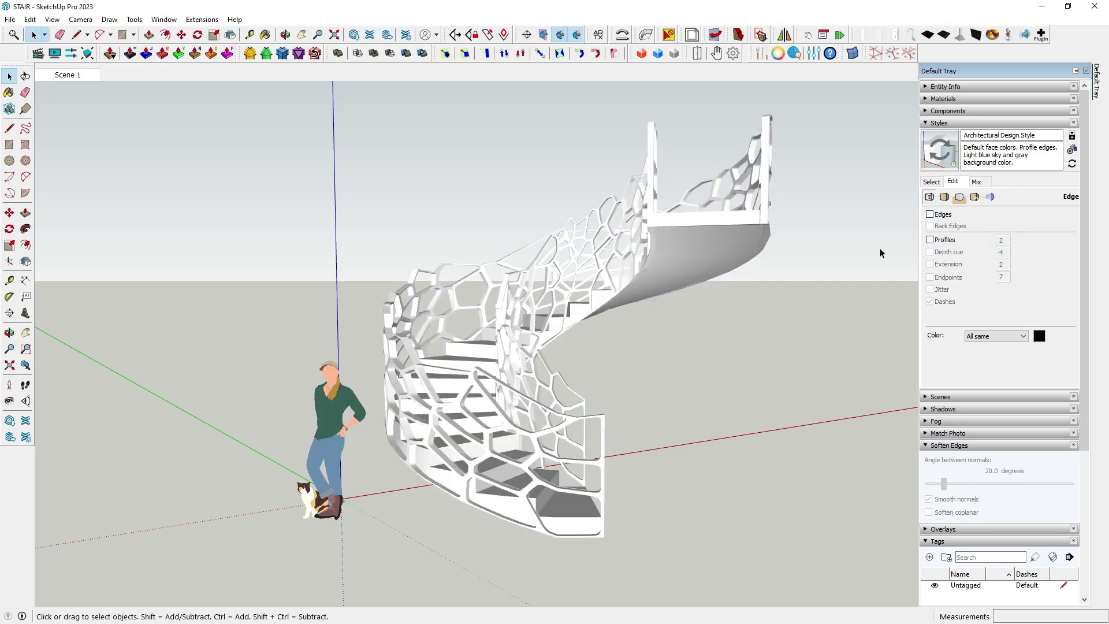
- Set a black background, turn off the sky, and hide the model axes
left_click(959, 199)
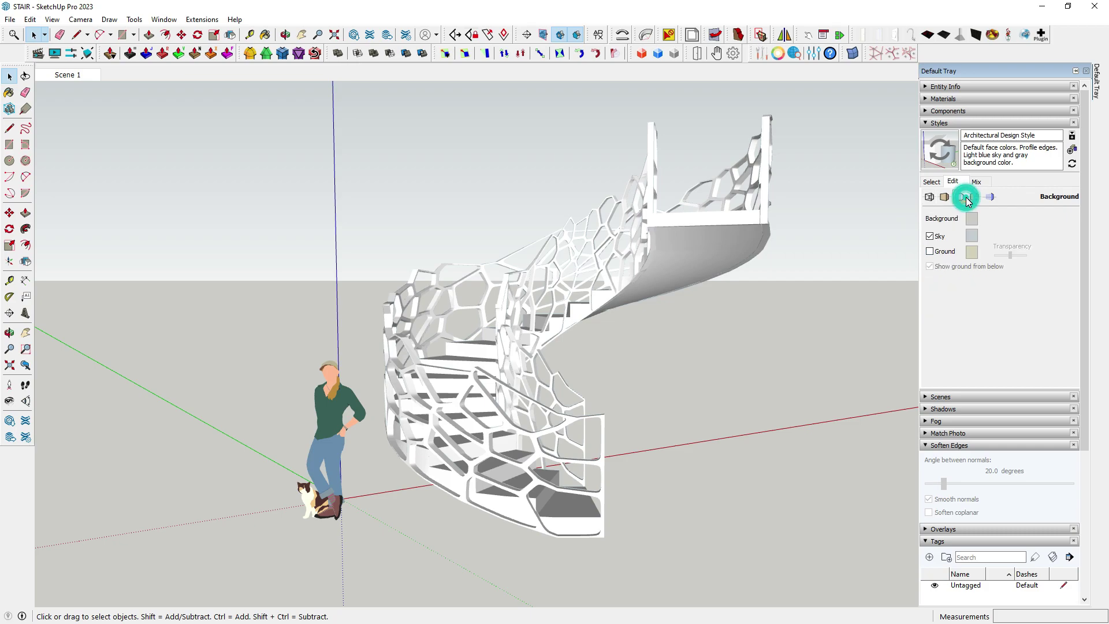
left_click(971, 219)
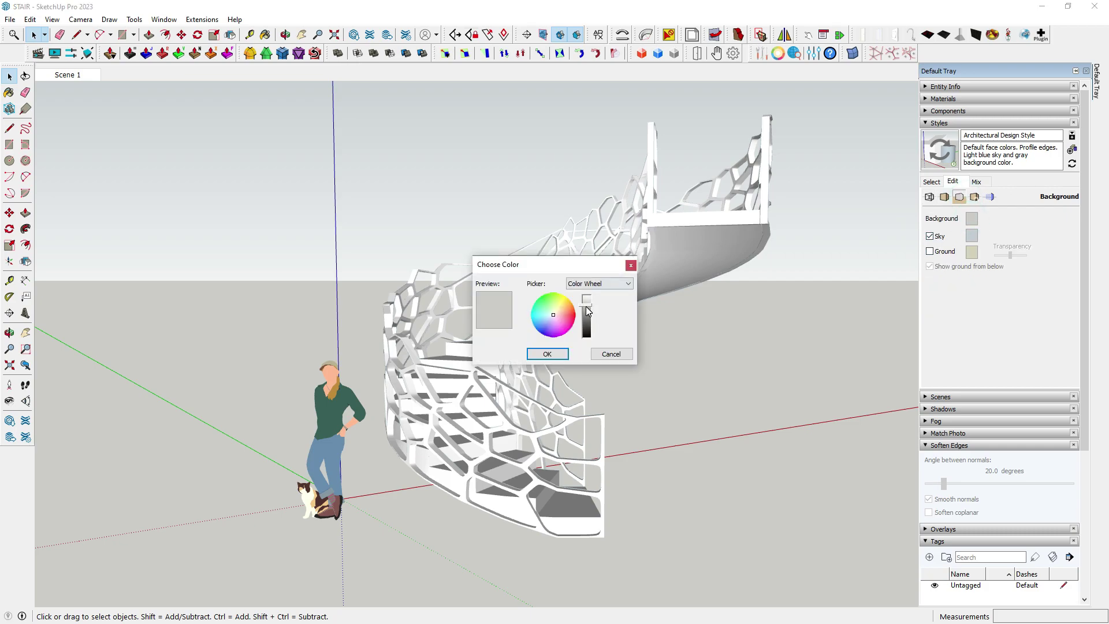
left_click_drag(587, 311, 587, 336)
left_click(547, 353)
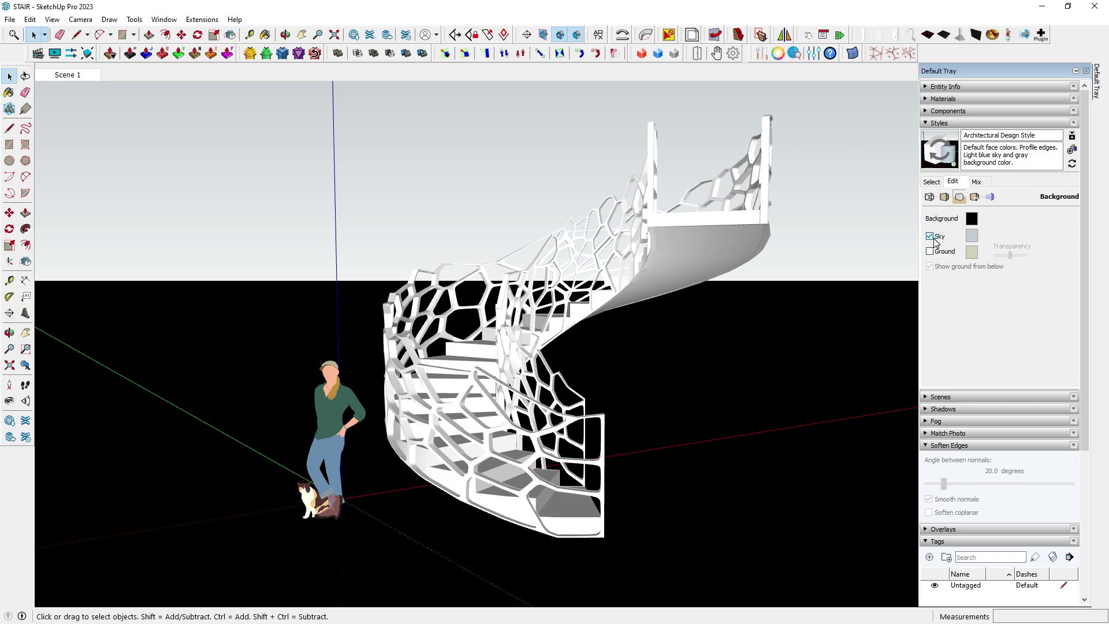
left_click(930, 237)
left_click(843, 269)
left_click(52, 20)
left_click(78, 129)
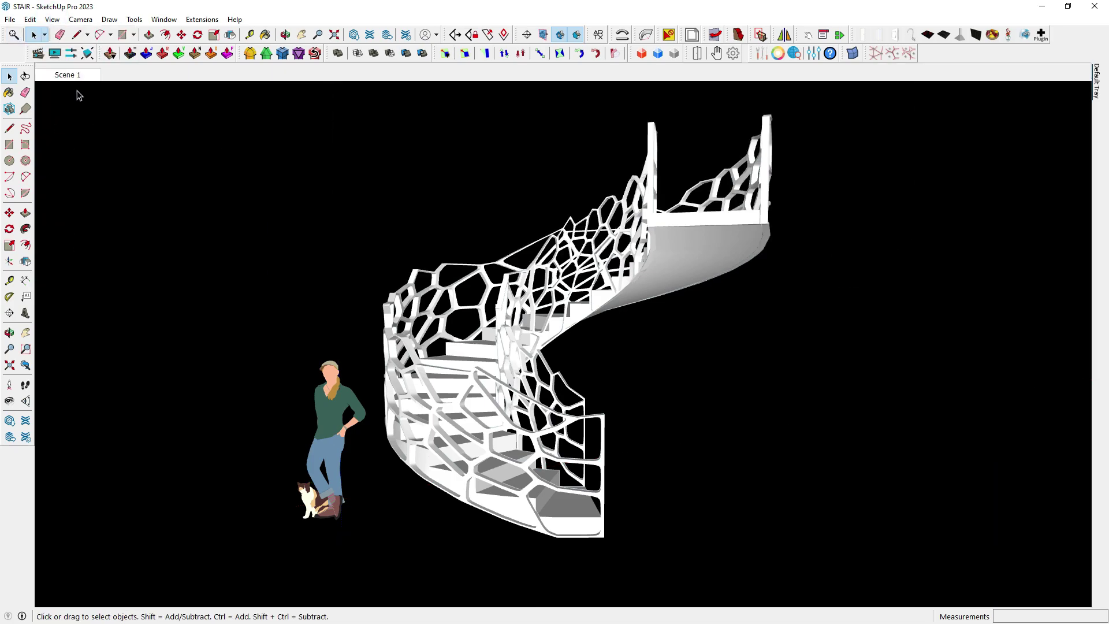
- Update Scene 1 with the current style changes, confirming the warning
left_click(413, 224)
right_click(67, 84)
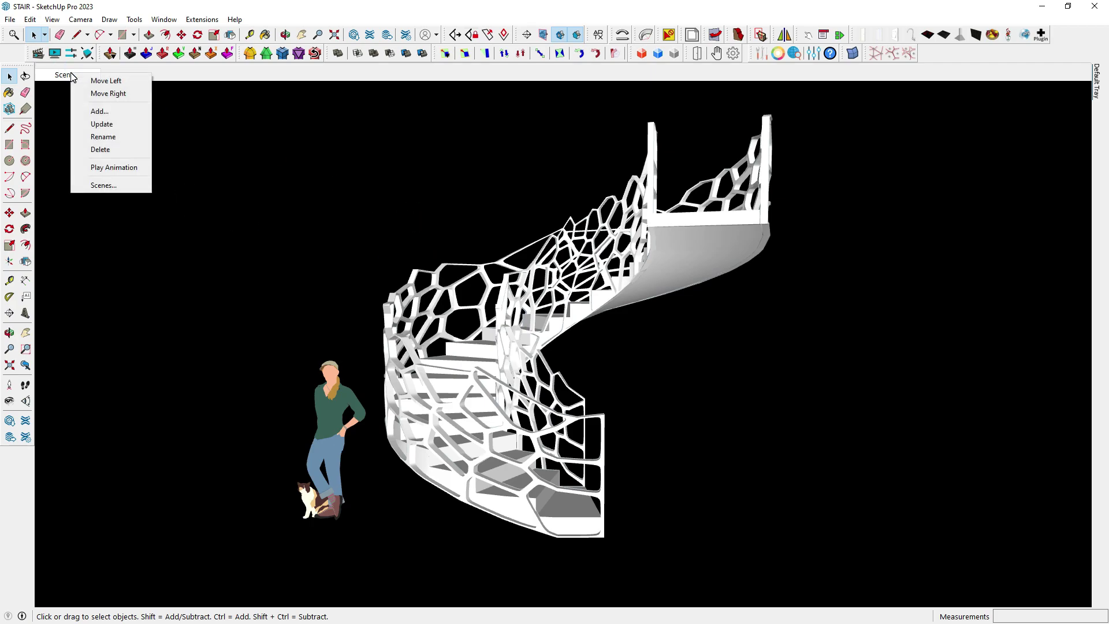
left_click(98, 124)
key("Return")
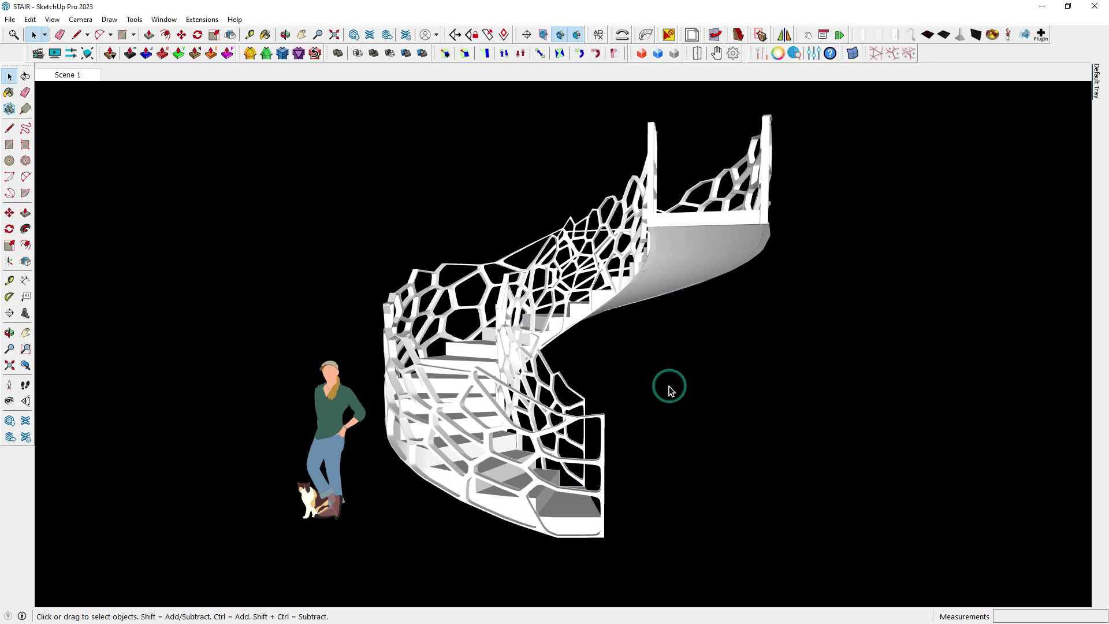
- Orbit away, return to Scene 1 to verify it, and open the export options
mouse_move(668, 386)
middle_mouse_down()
mouse_move(641, 395)
mouse_move(664, 375)
mouse_move(661, 323)
middle_mouse_up()
left_click(79, 76)
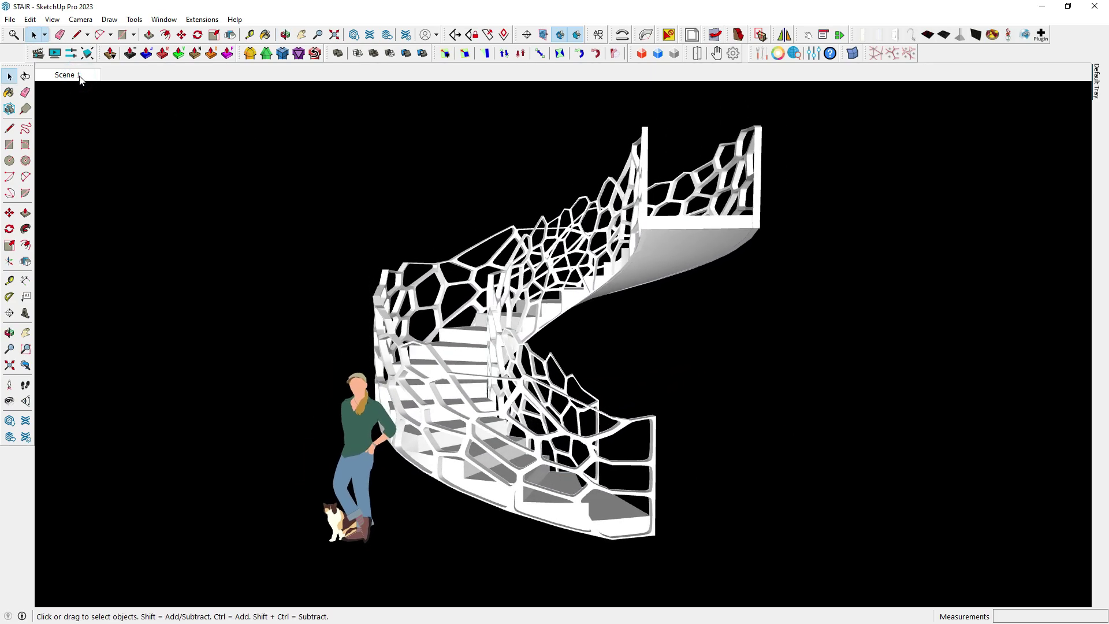
left_click(130, 181)
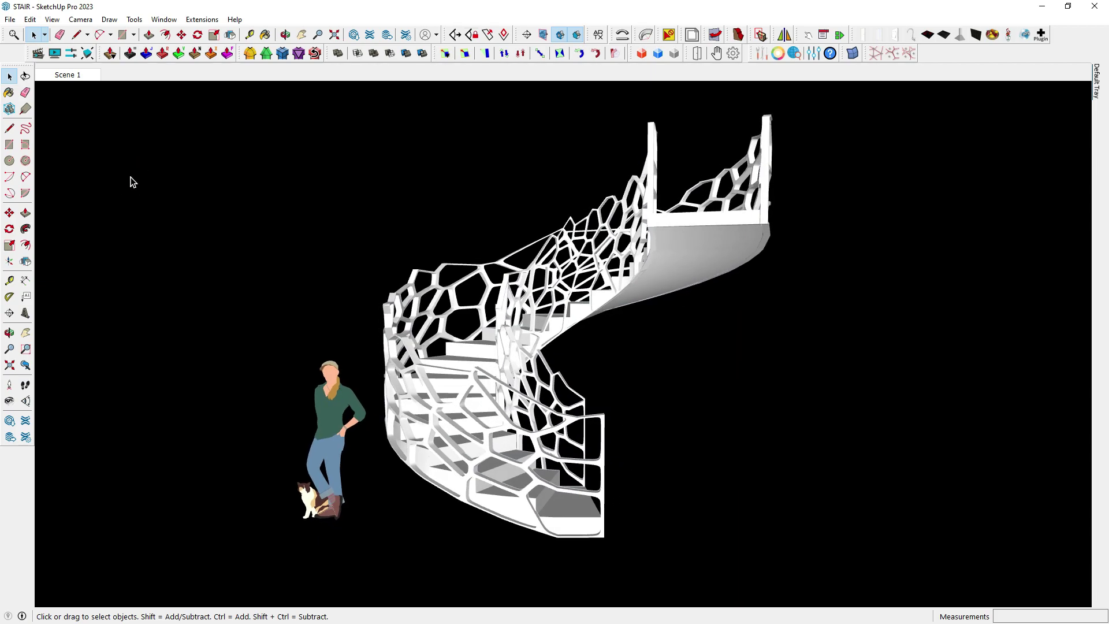
left_click(130, 180)
left_click(12, 20)
left_click(56, 230)
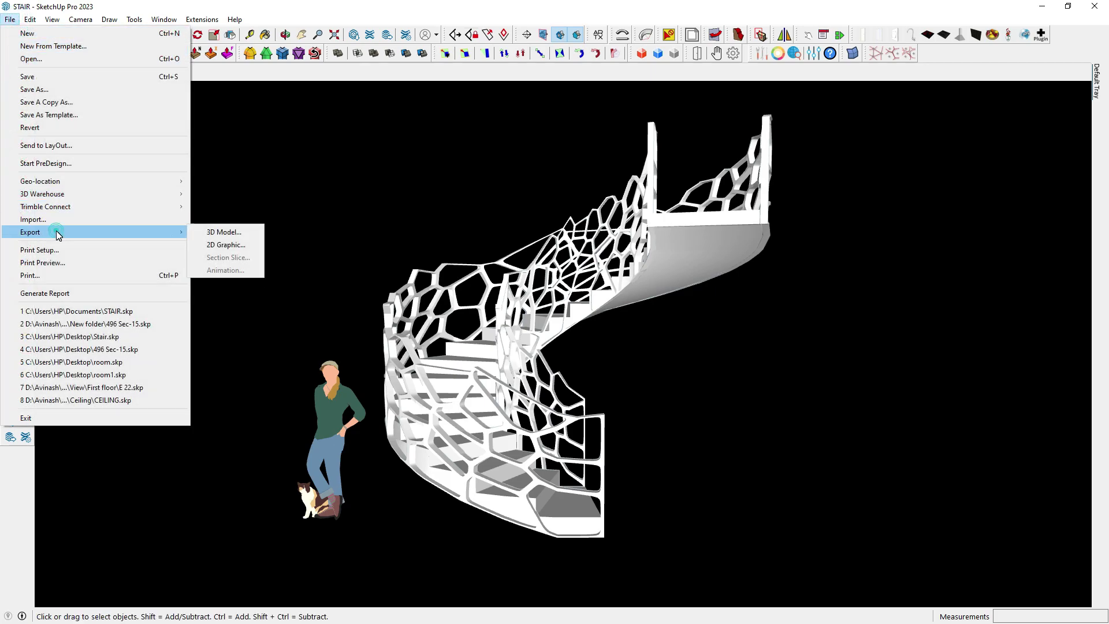
left_click(314, 195)
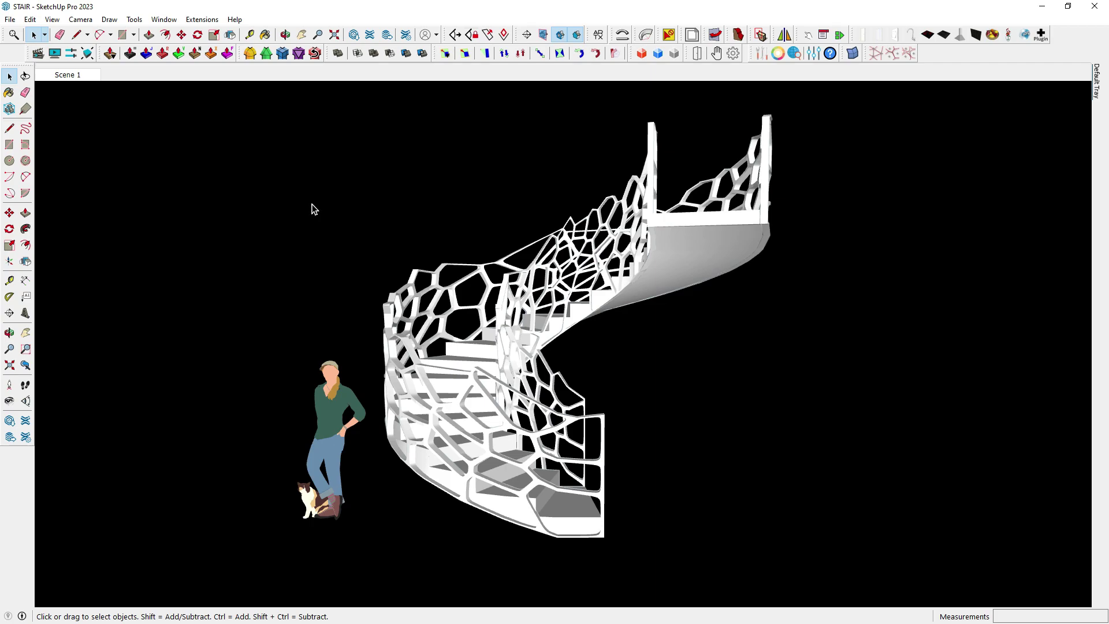
mouse_move(349, 321)
middle_mouse_down()
mouse_move(532, 466)
mouse_move(742, 325)
middle_mouse_up()
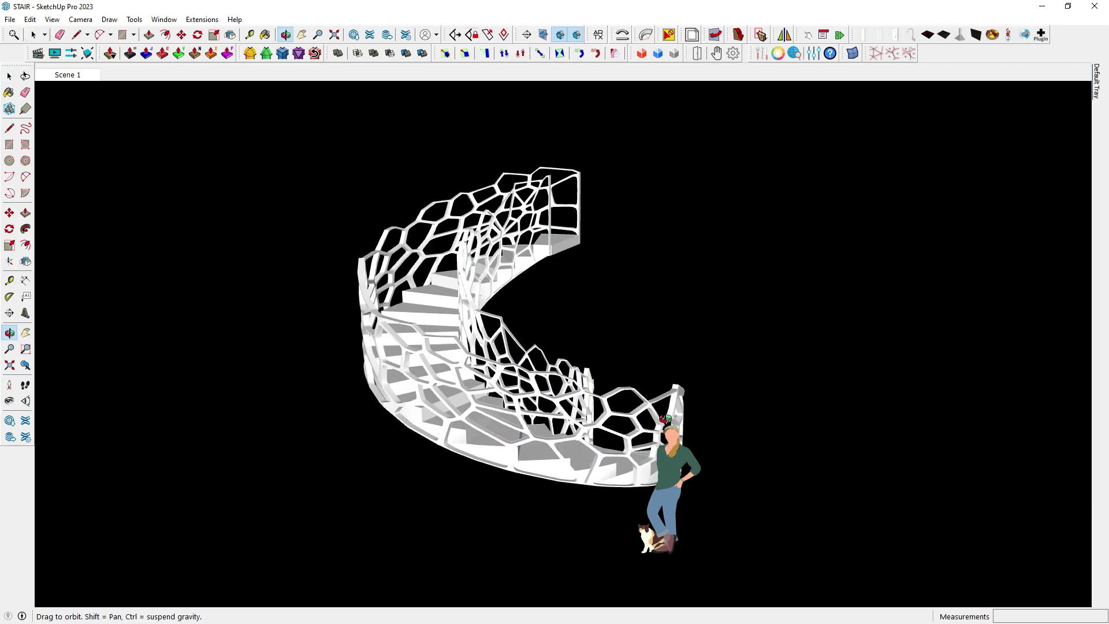
middle_click_drag(626, 414, 664, 467)
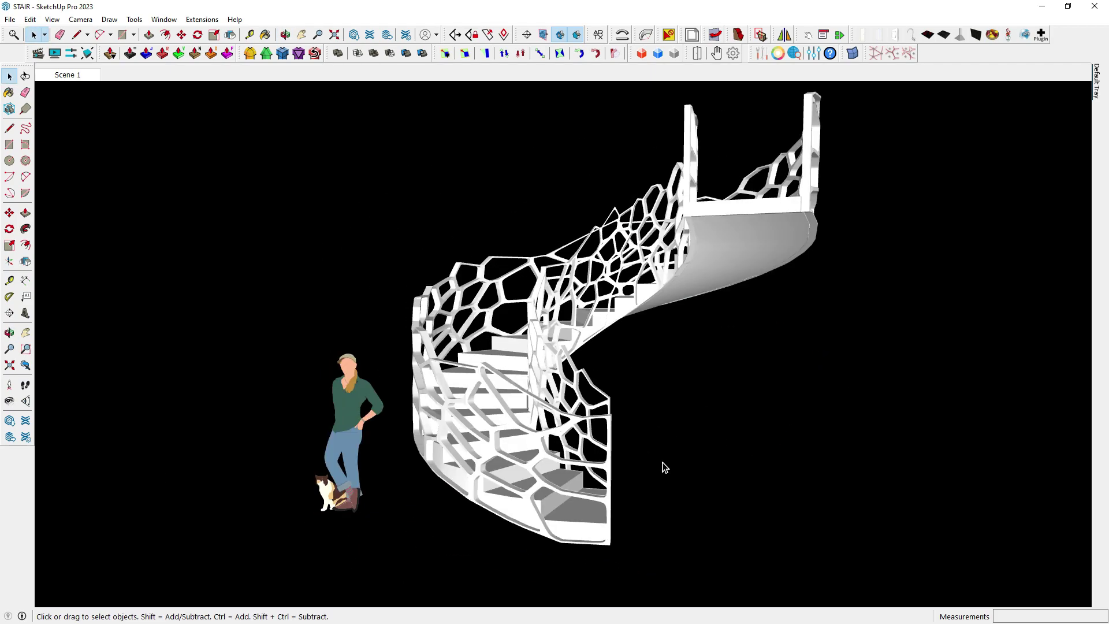